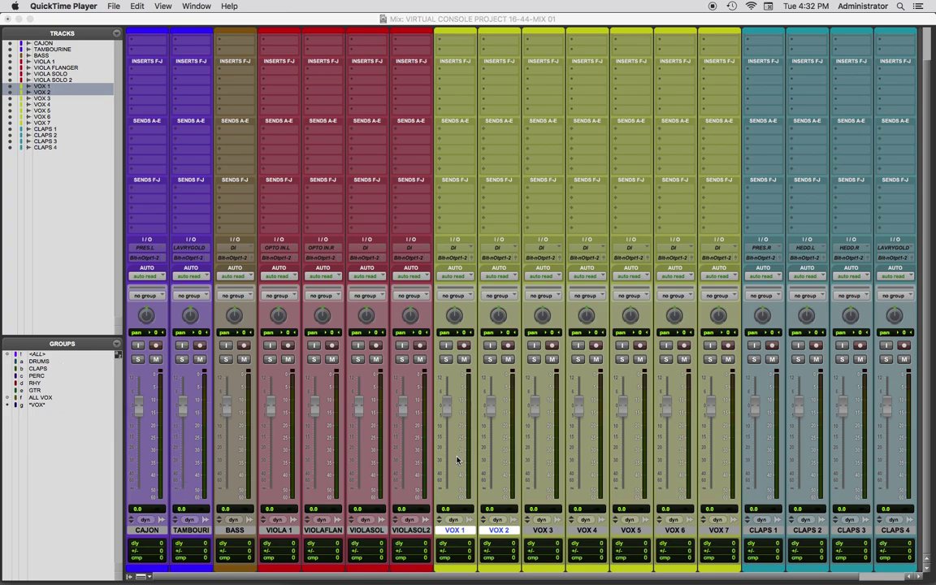
# Review the TextEdit mixing instructions at step 4, then return to the CAJON track in the mixer.
pyautogui.press('cmd+Tab')
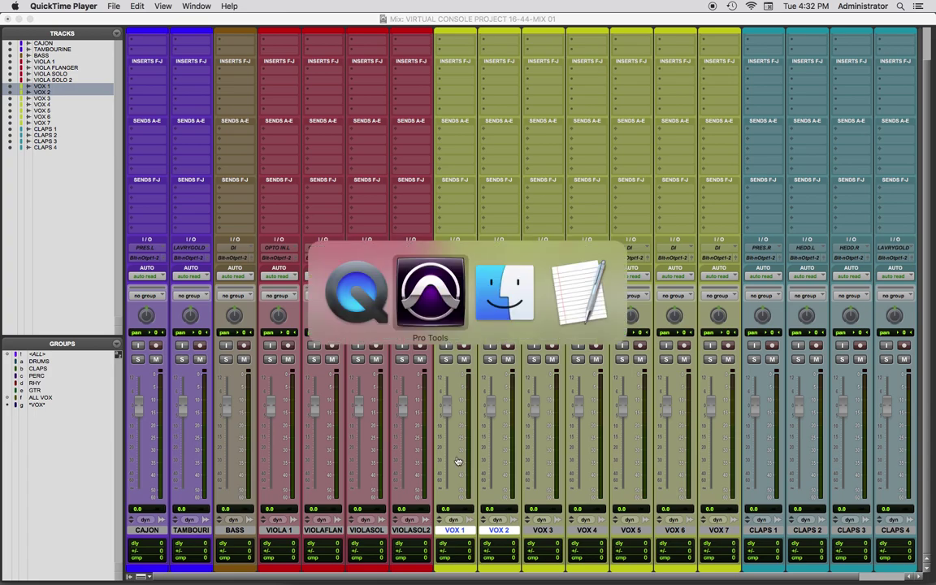
pyautogui.click(571, 330)
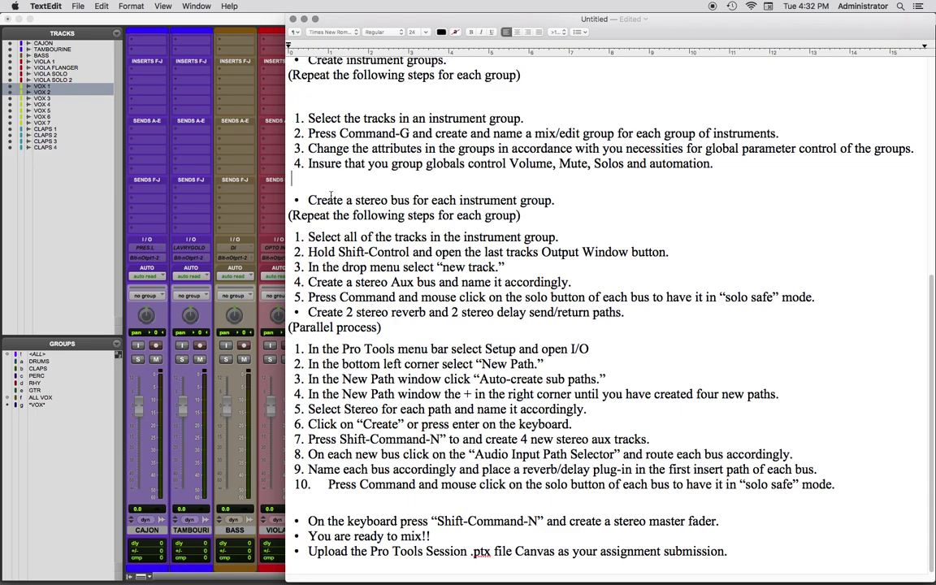
pyautogui.click(315, 178)
pyautogui.click(148, 530)
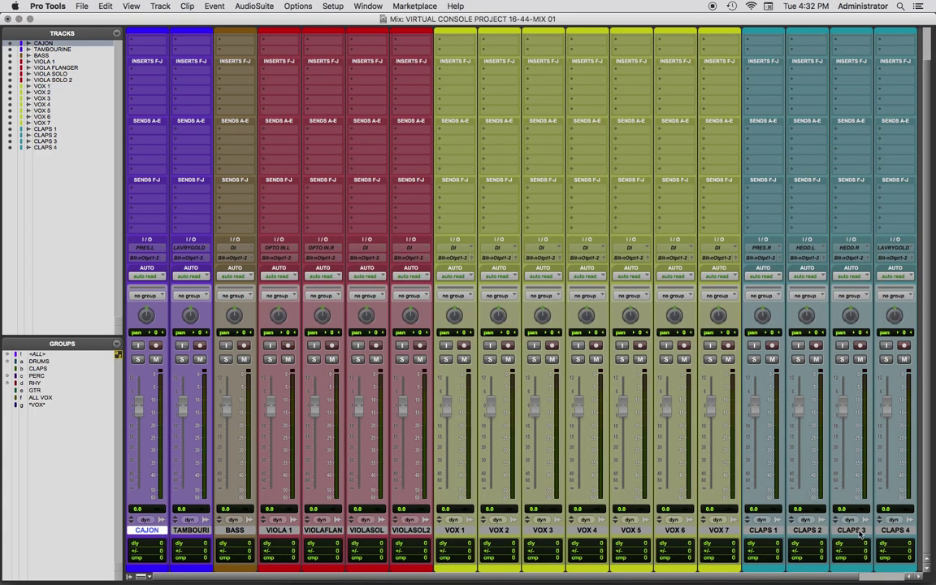
# Select the CAJON and TAMBOURINE tracks together in the mixer.
pyautogui.hscroll(2, 706, 576)
pyautogui.hscroll(-2, 711, 574)
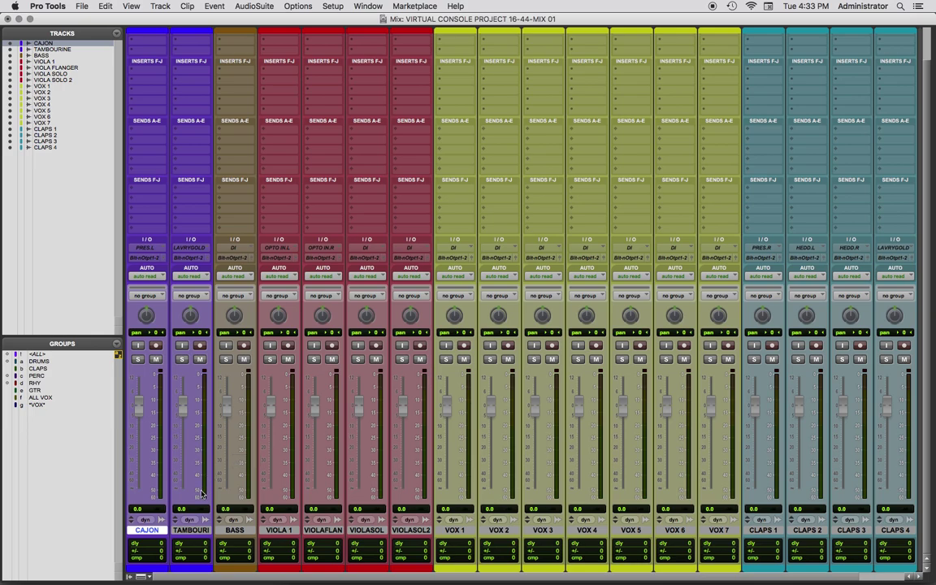
pyautogui.keyDown('shift'); pyautogui.click(192, 531); pyautogui.keyUp('shift')
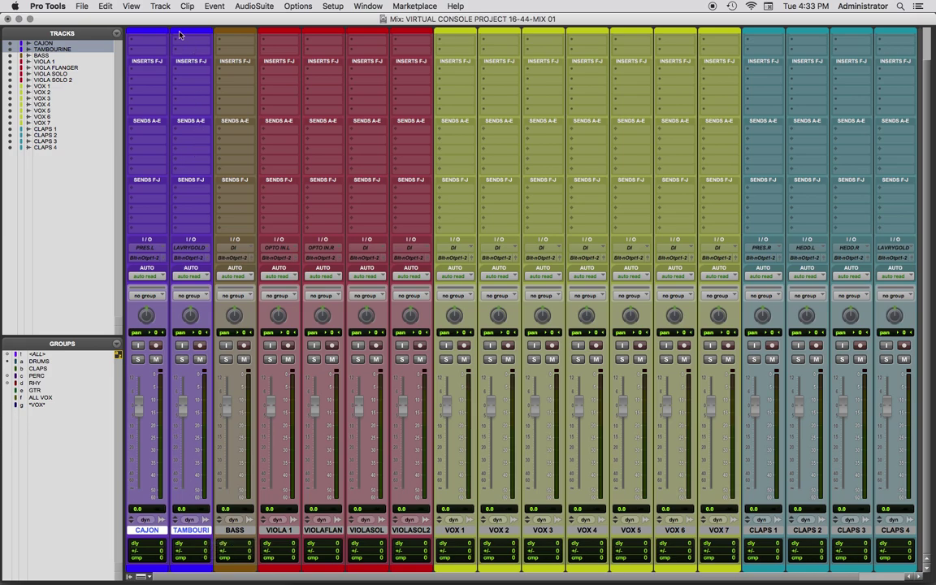
# Create a new stereo Aux Input track, Aux 1, between TAMBOURINE and BASS.
pyautogui.click(154, 6)
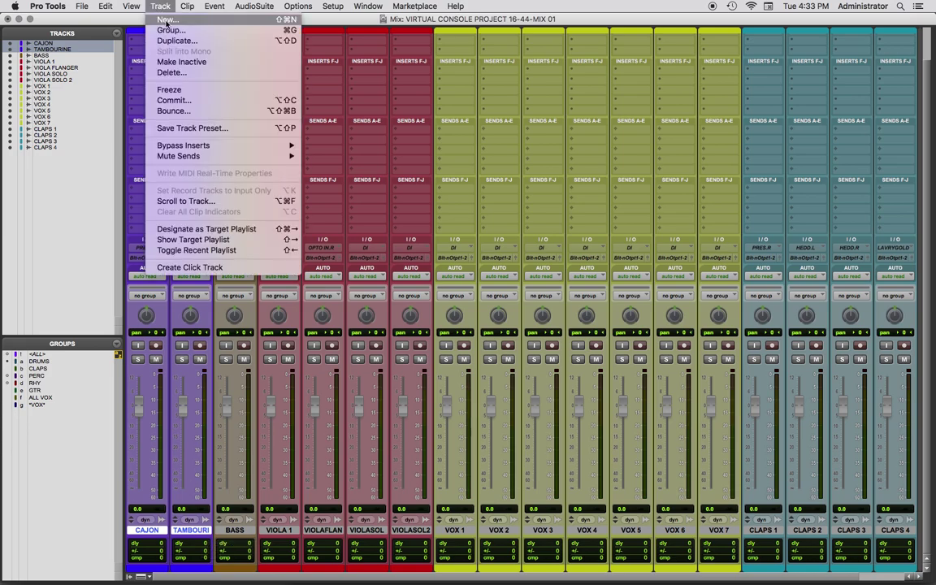
pyautogui.click(286, 19)
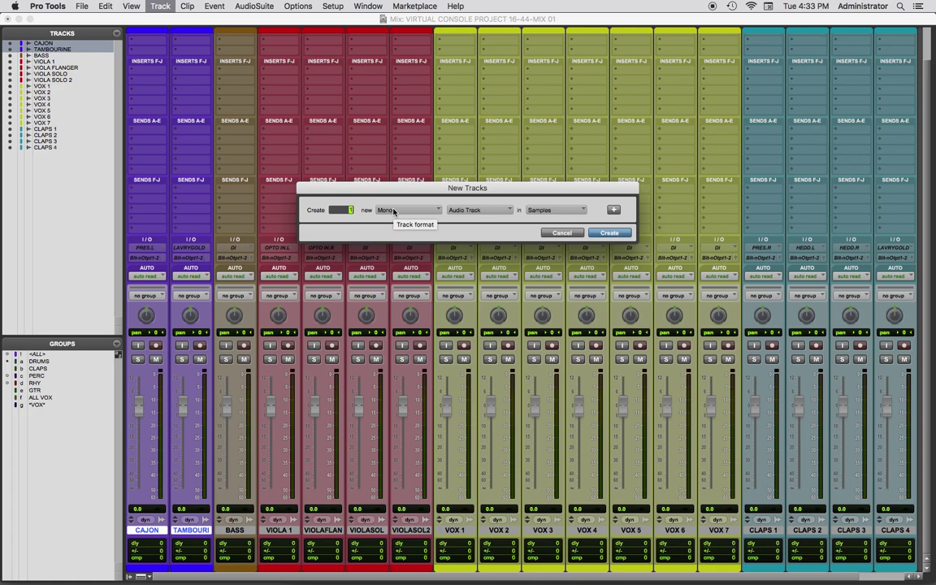
pyautogui.press('super+Down')
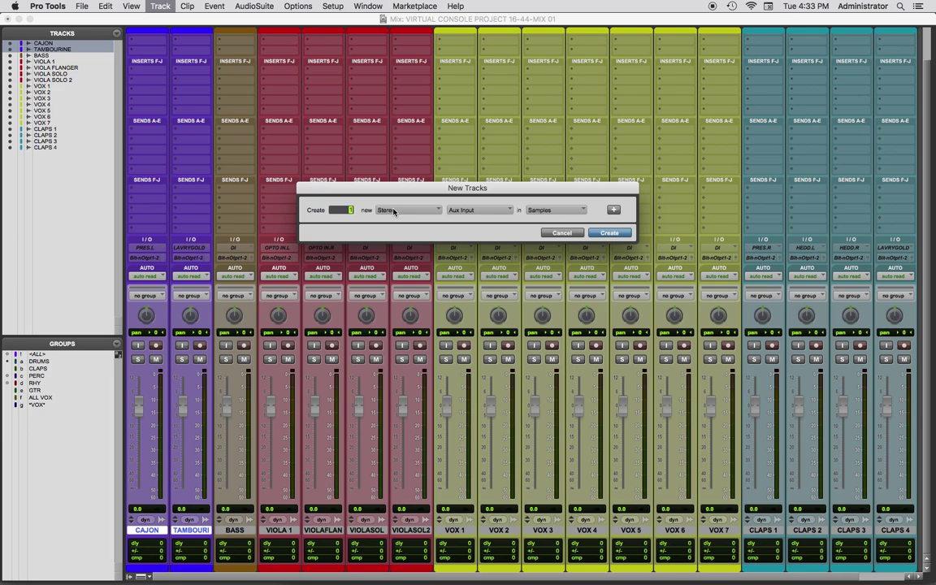
pyautogui.click(609, 234)
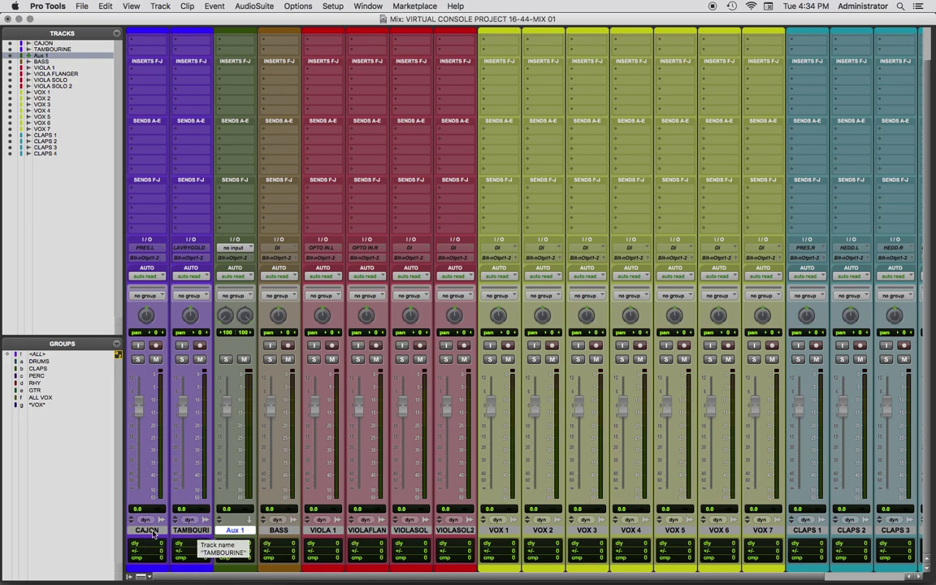
pyautogui.click(153, 530)
# Rename the Aux 1 track to bDRUMS and check the name in the Edit window.
pyautogui.click(189, 531)
pyautogui.click(235, 530)
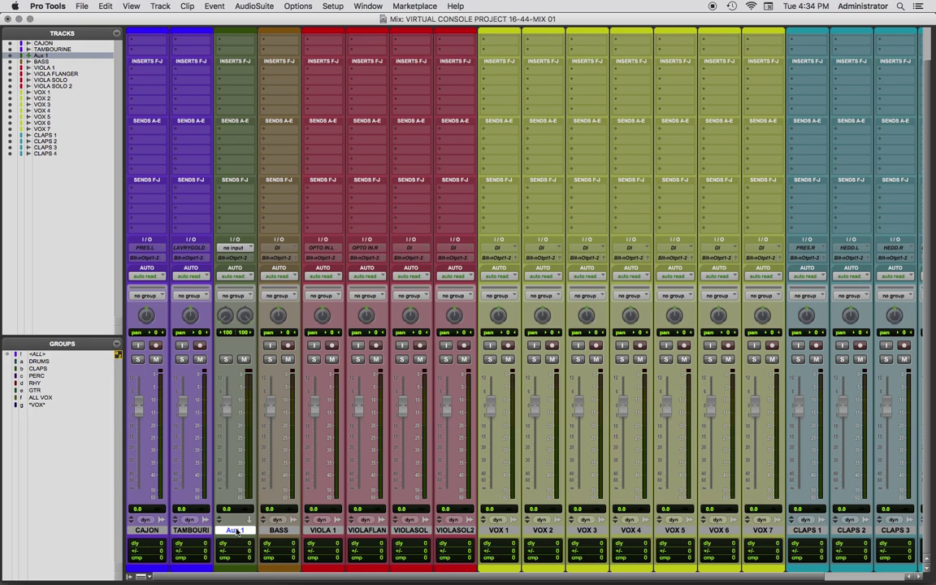
pyautogui.doubleClick(235, 531)
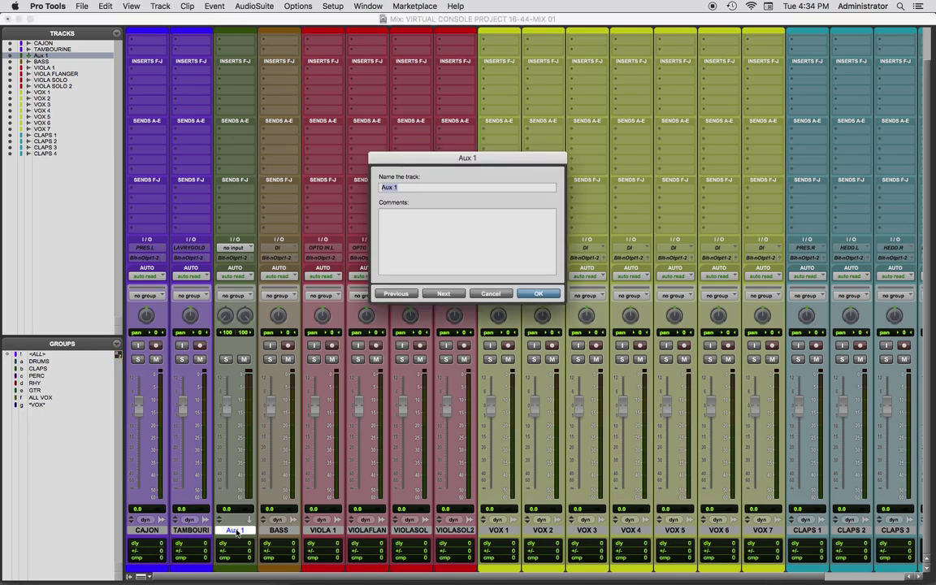
pyautogui.write('bDRUMS')
pyautogui.press('Return')
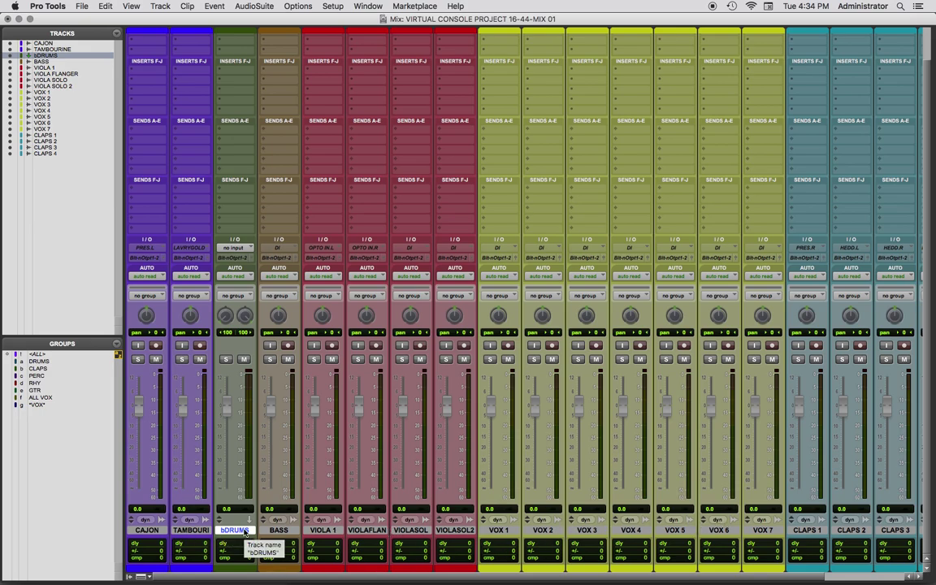
pyautogui.press('super+equal')
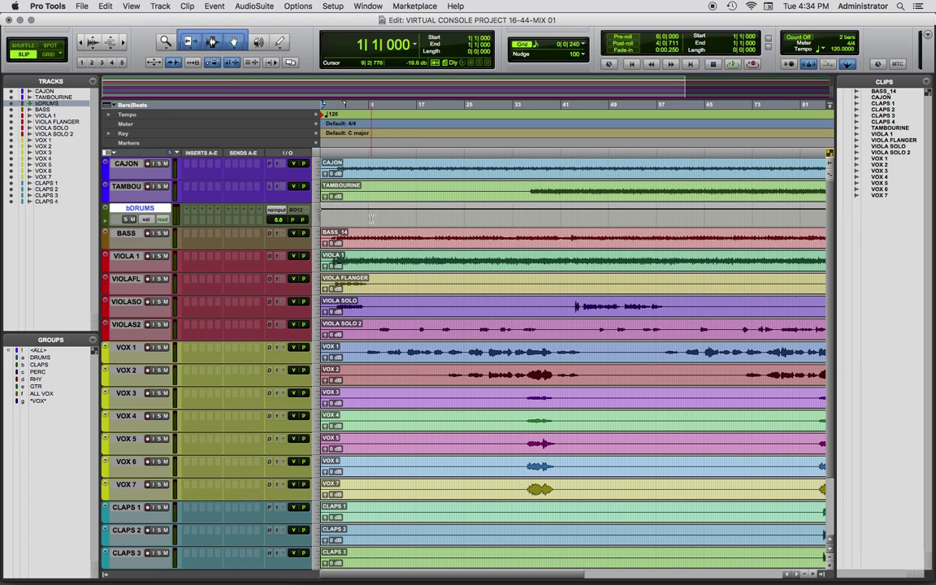
pyautogui.press('super+equal')
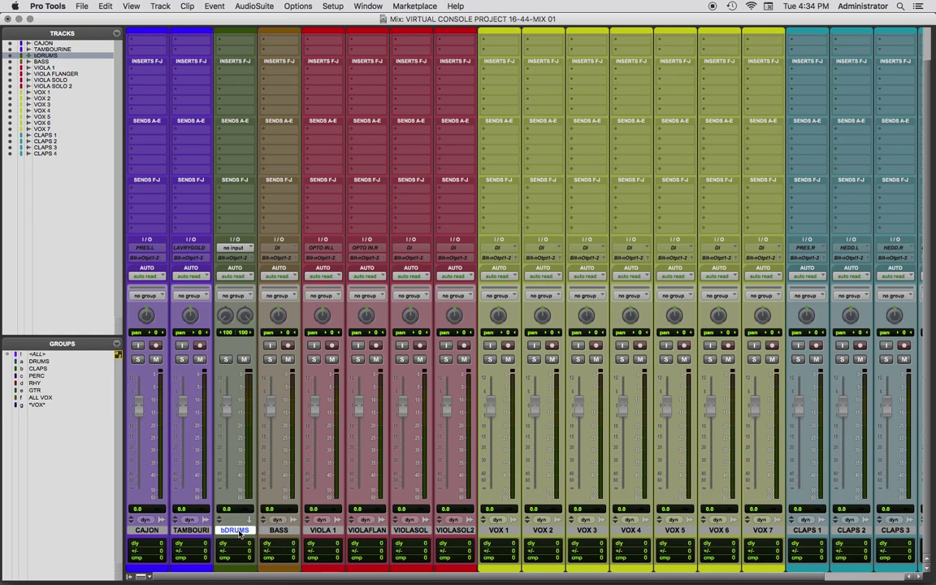
pyautogui.click(237, 252)
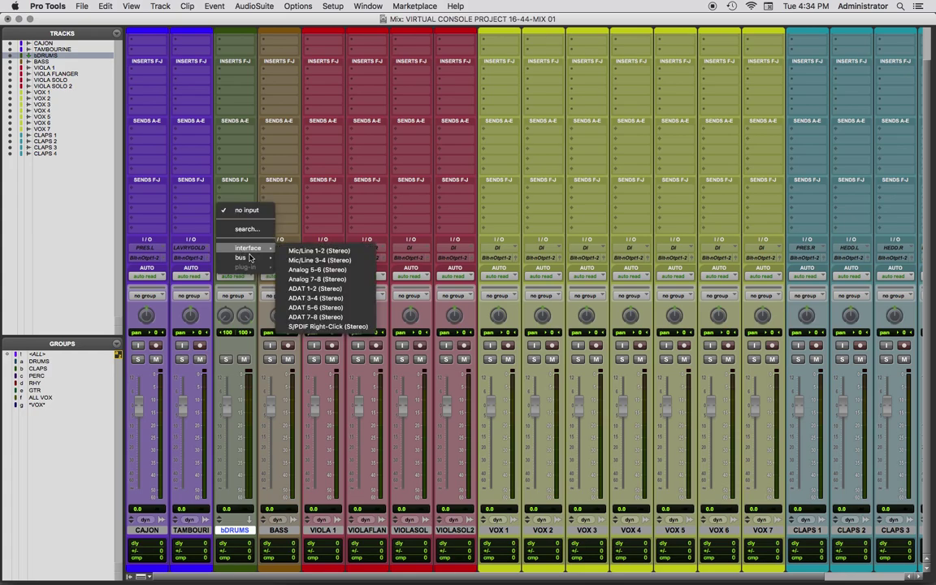
pyautogui.moveTo(251, 260)
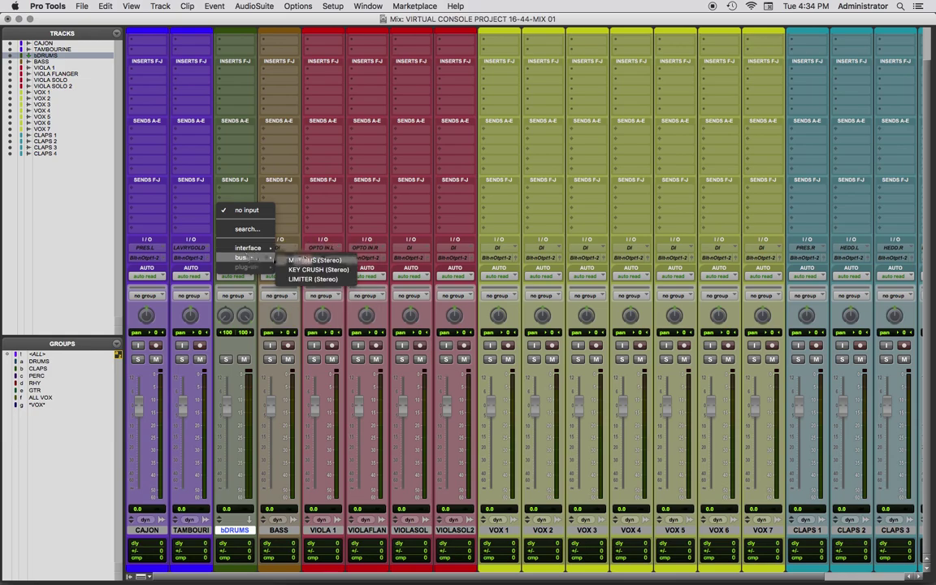
pyautogui.click(382, 185)
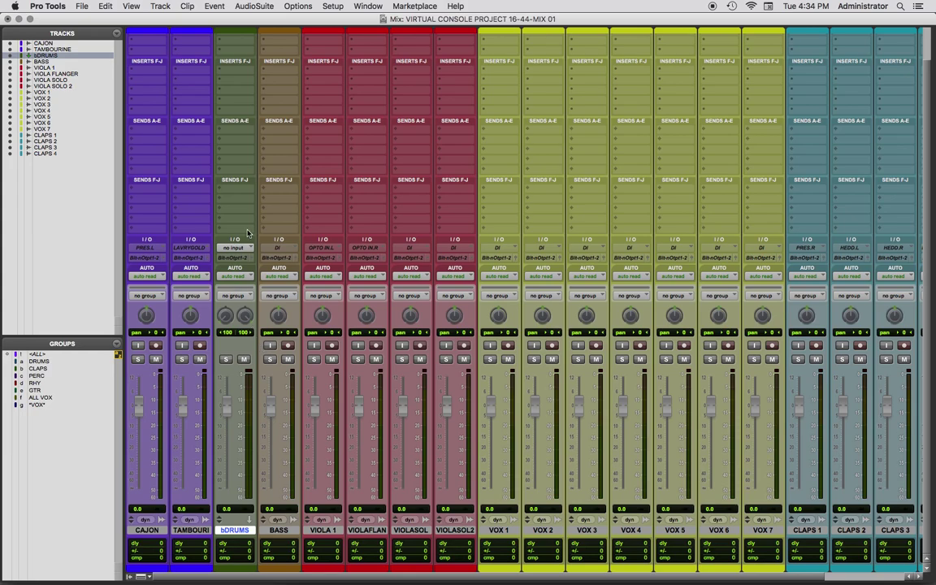
# Reset the internal buses in I/O Setup to default stereo paths Bus 1-2 through Bus 23-24.
pyautogui.click(332, 6)
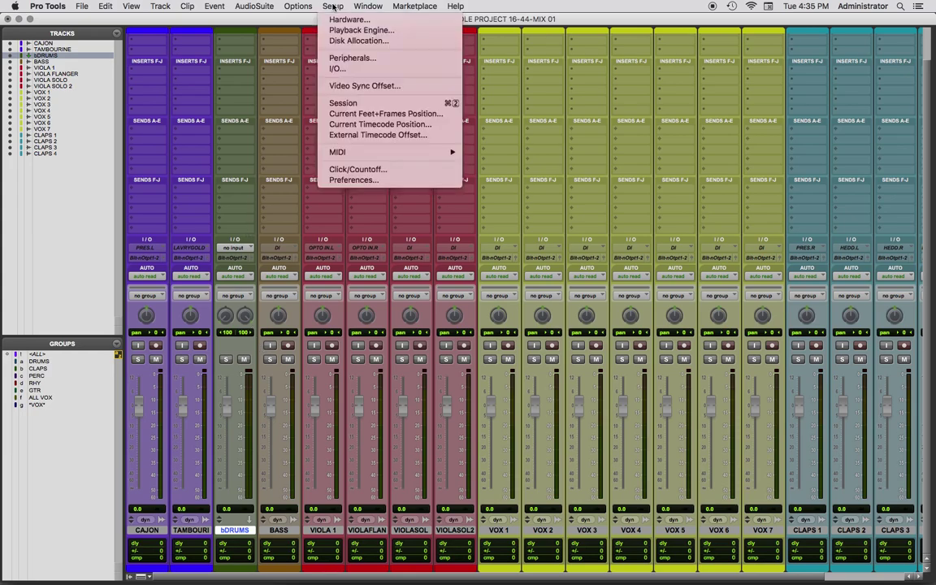
pyautogui.click(337, 70)
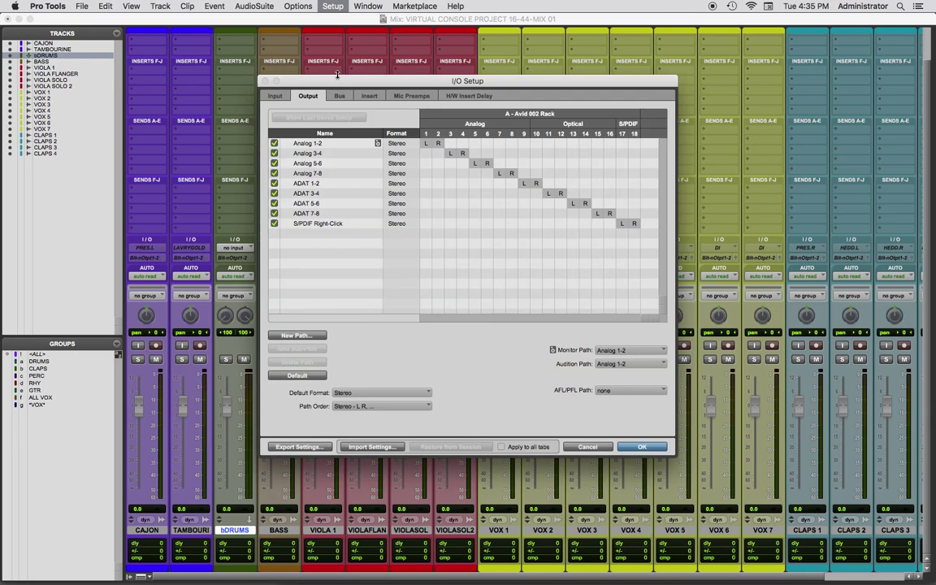
pyautogui.click(341, 97)
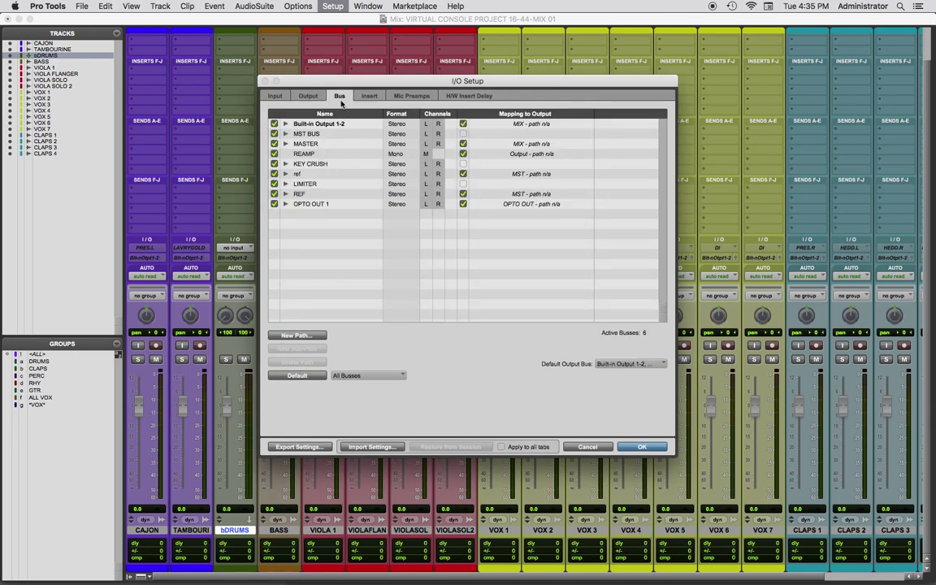
pyautogui.click(352, 377)
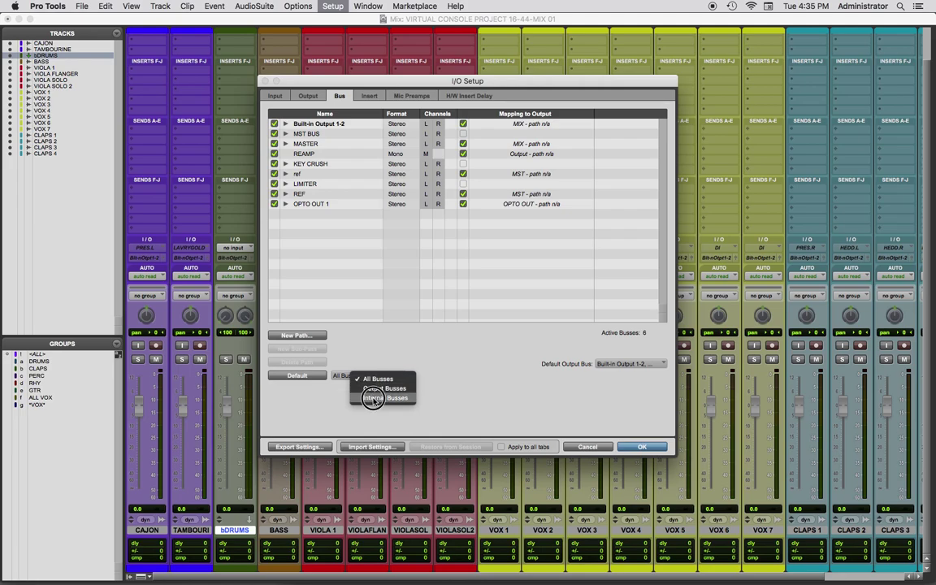
pyautogui.click(373, 399)
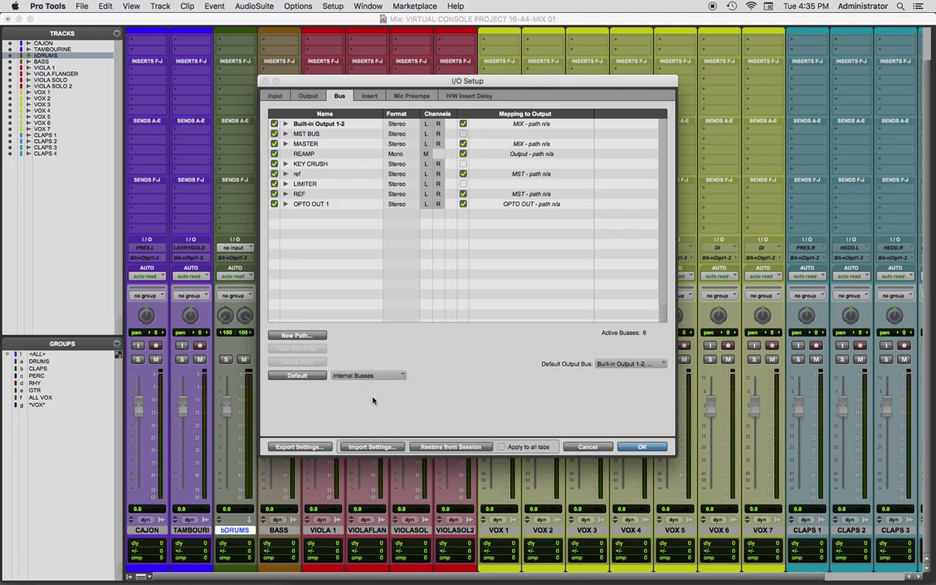
pyautogui.click(307, 376)
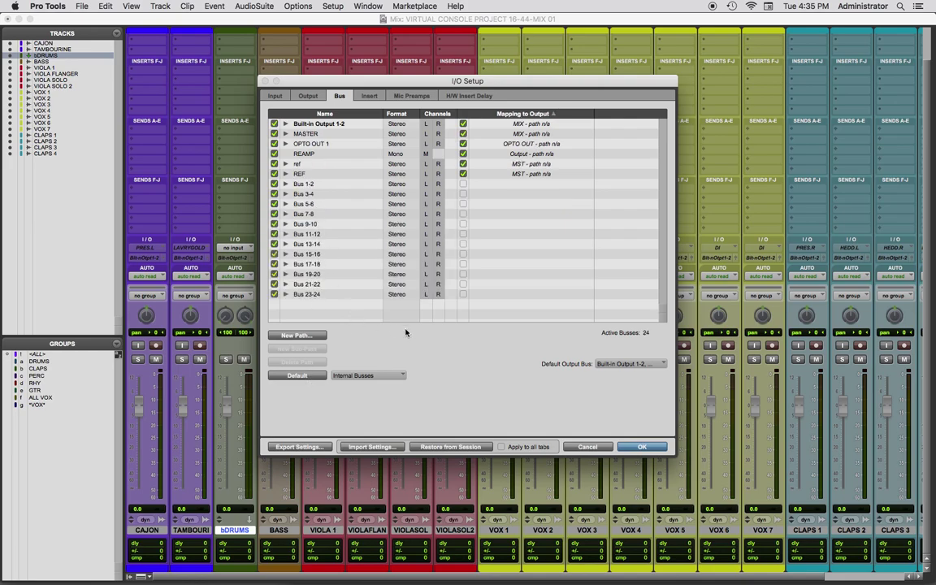
pyautogui.click(657, 450)
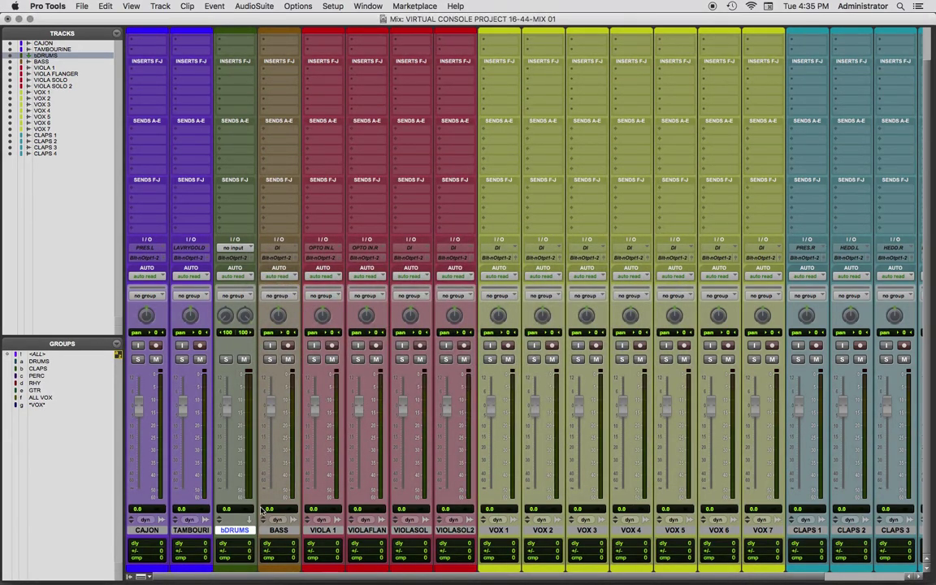
# Set the bDRUMS aux track's input to Bus 1-2.
pyautogui.click(231, 247)
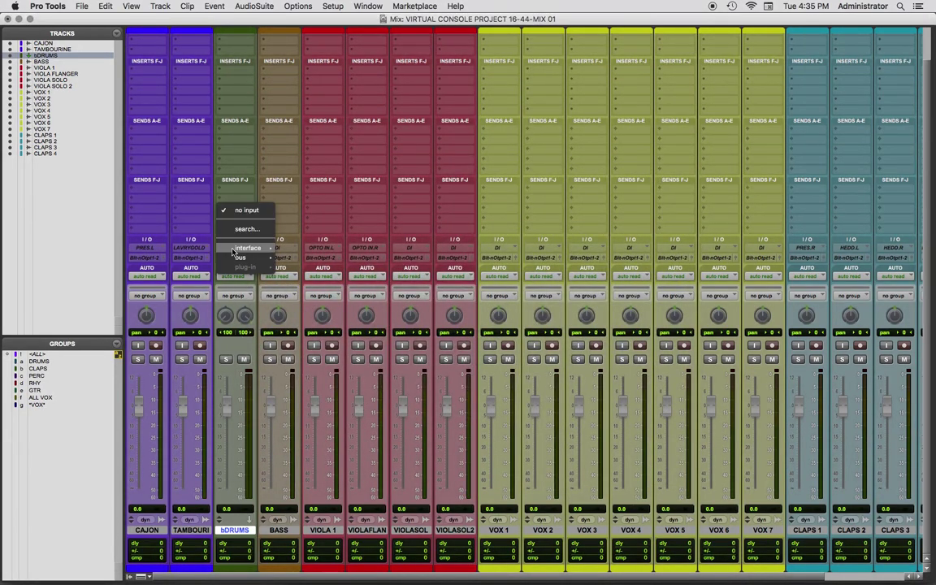
pyautogui.moveTo(245, 259)
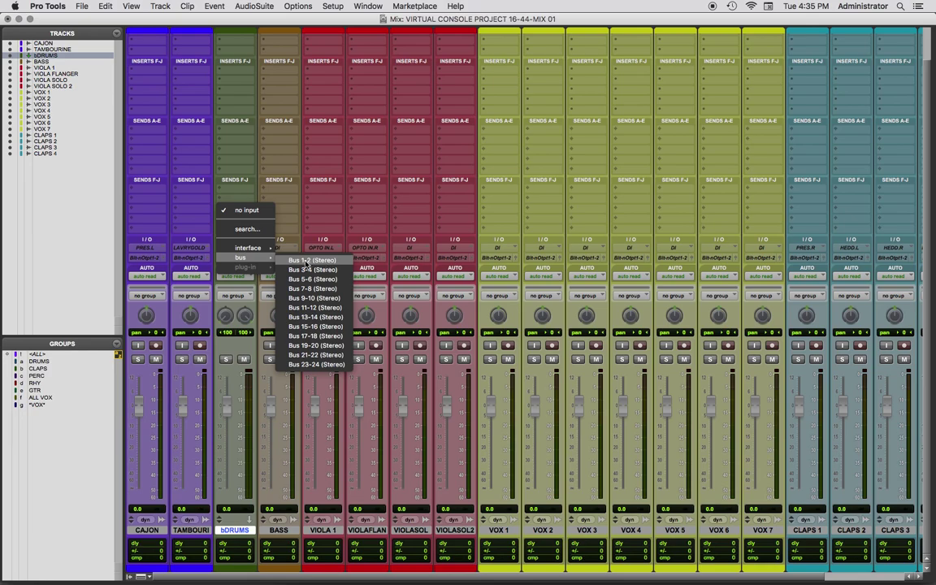
pyautogui.click(308, 260)
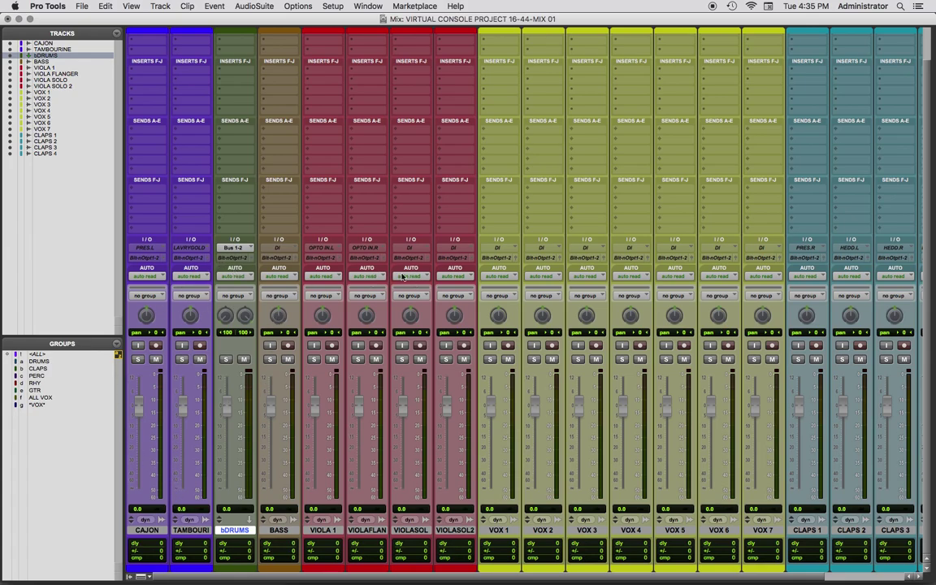
# Rename the Bus 1-2 path to bDRUMS.
pyautogui.rightClick(235, 252)
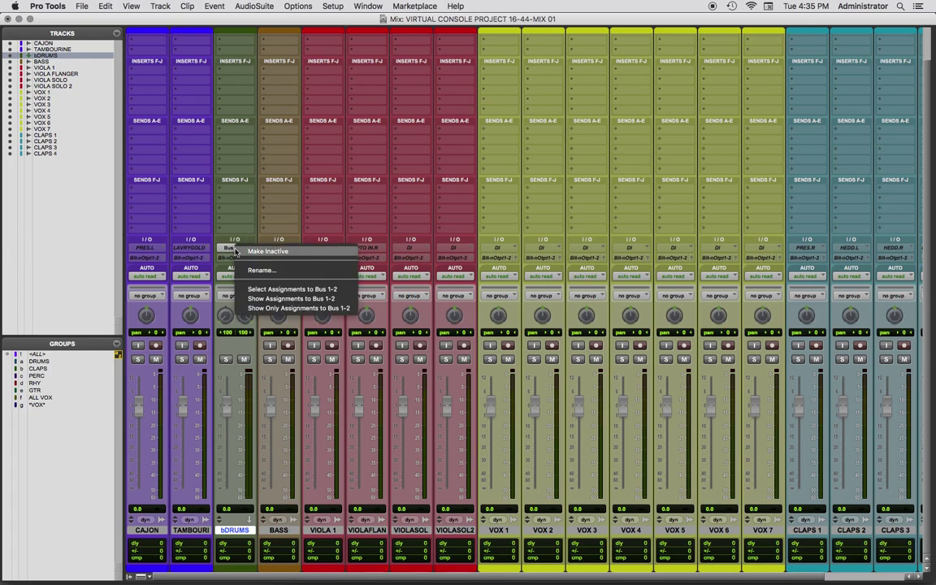
pyautogui.click(257, 272)
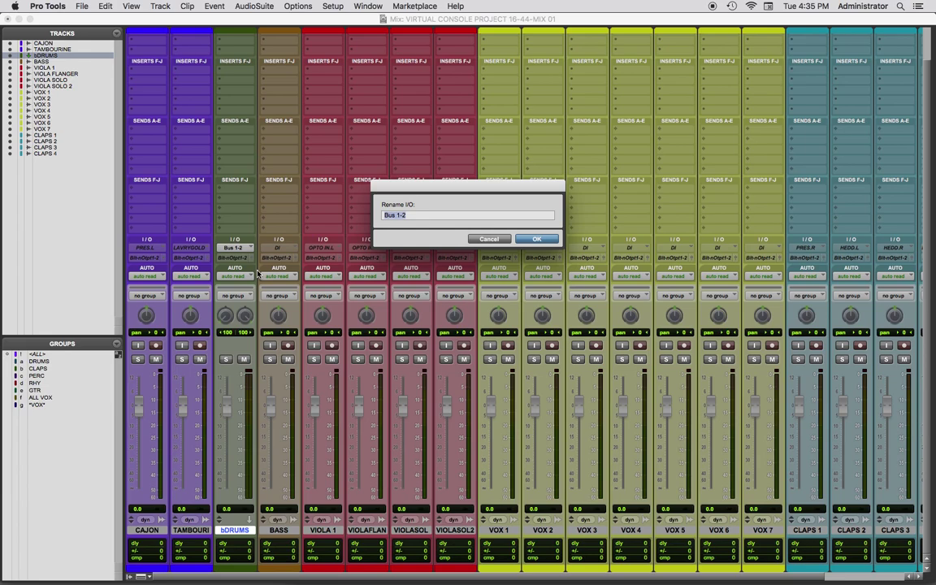
pyautogui.write('bDRUMS')
pyautogui.press('Return')
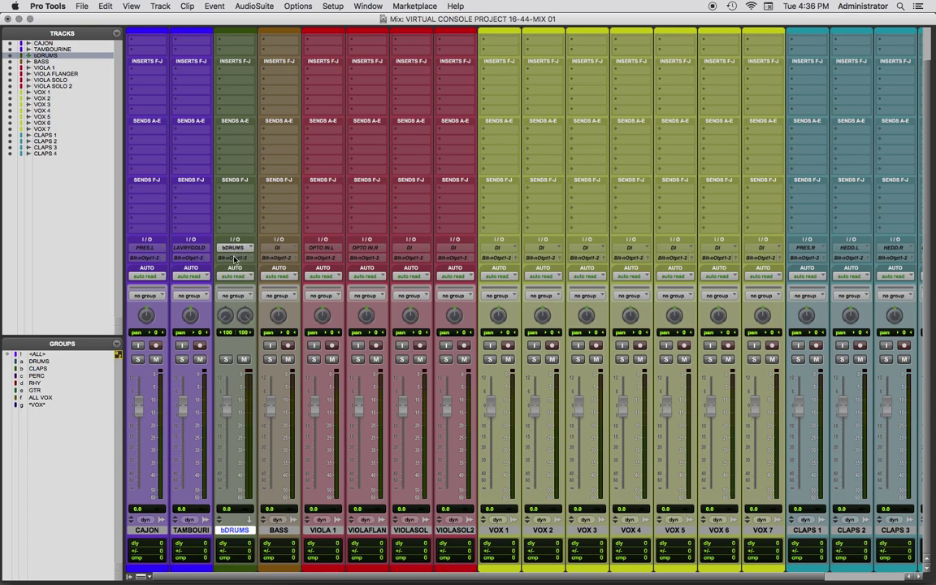
# Route CAJON and TAMBOURINE outputs to the bDRUMS bus, then test by soloing each.
pyautogui.click(149, 531)
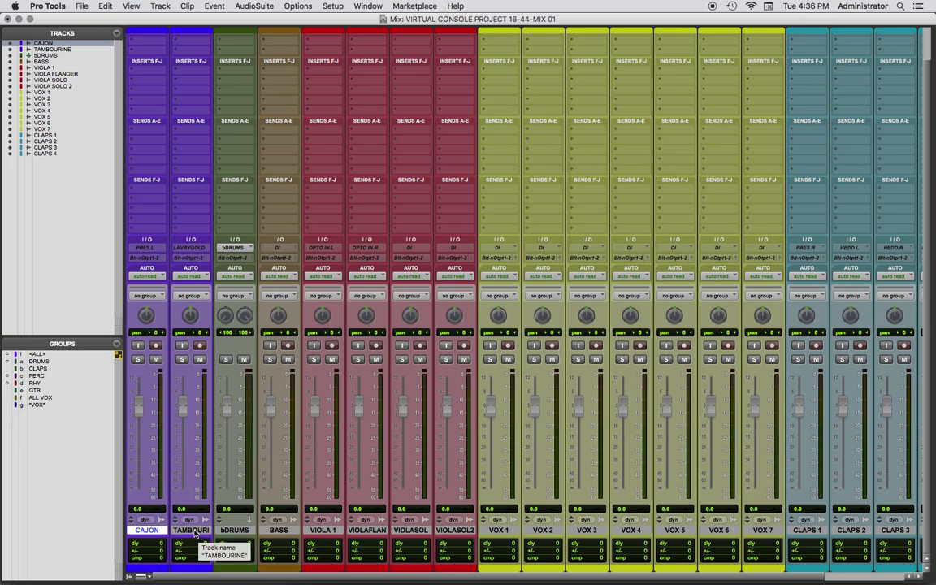
pyautogui.keyDown('shift'); pyautogui.click(195, 531); pyautogui.keyUp('shift')
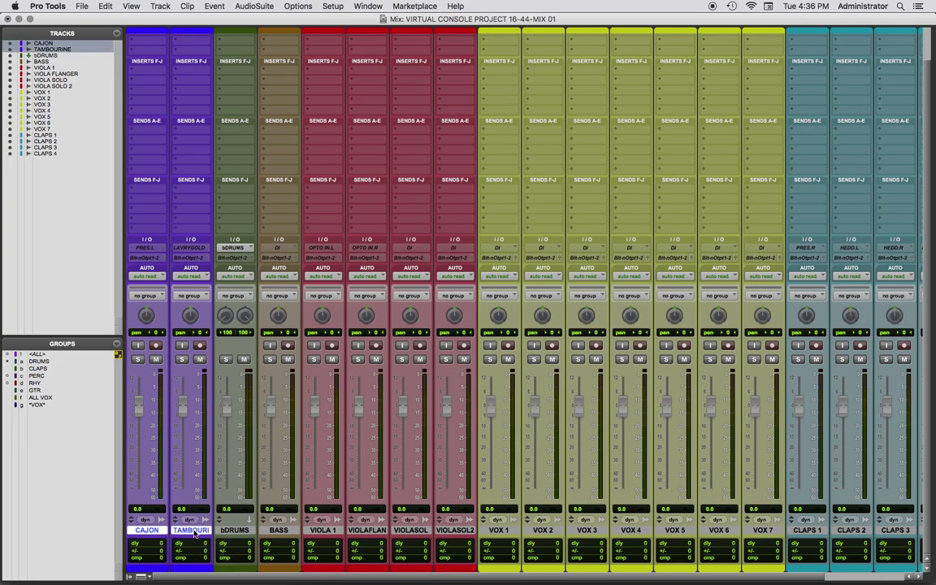
pyautogui.click(147, 258)
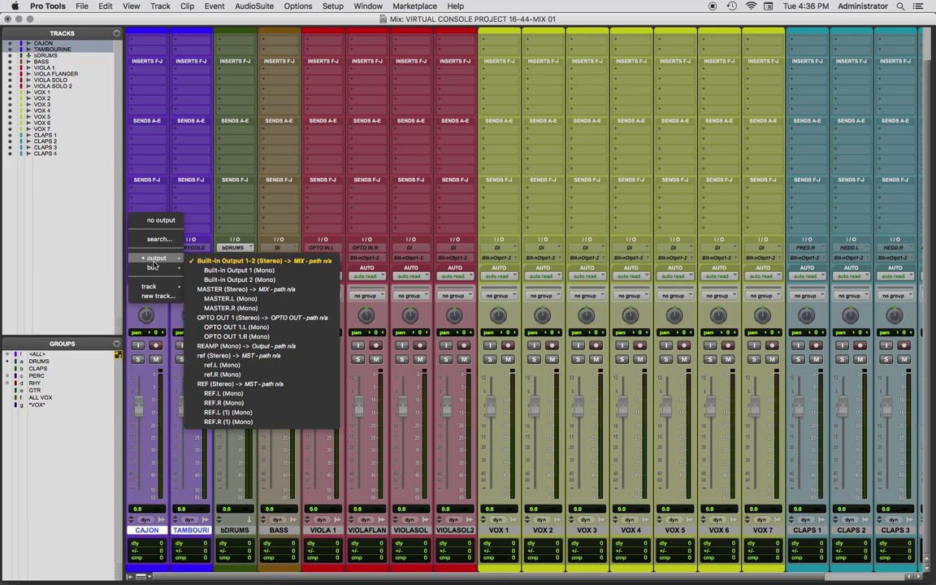
pyautogui.moveTo(160, 272)
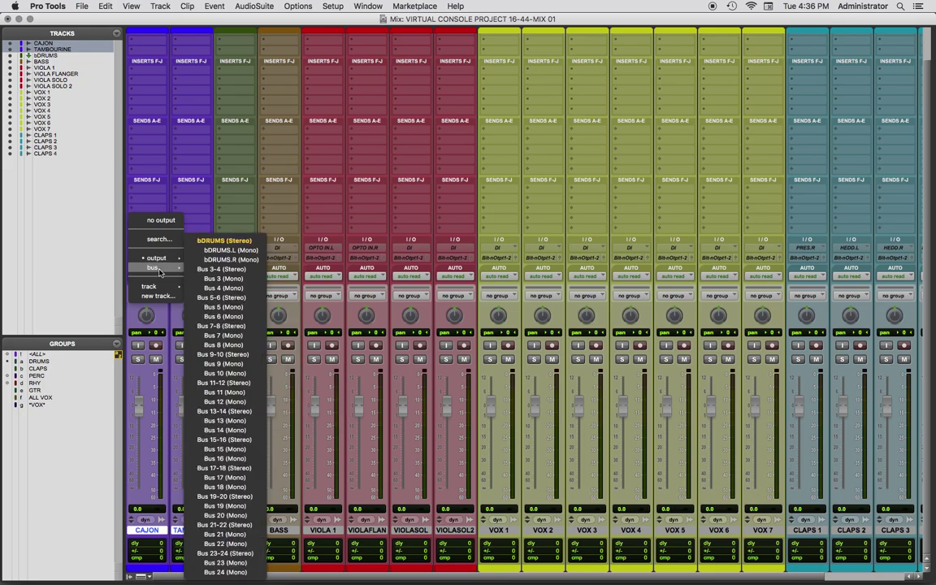
pyautogui.keyDown('alt'); pyautogui.keyDown('shift'); pyautogui.click(224, 241); pyautogui.keyUp('shift'); pyautogui.keyUp('alt')
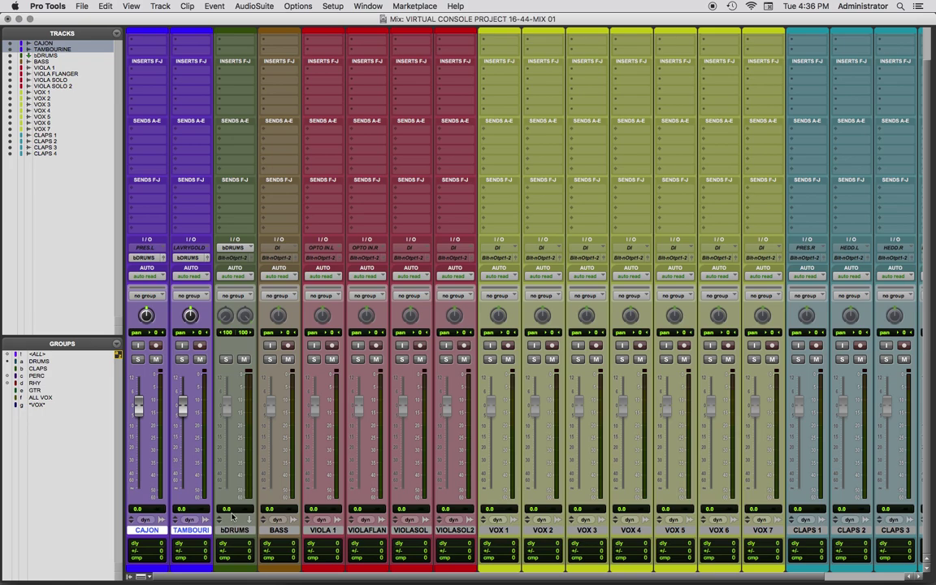
pyautogui.click(182, 360)
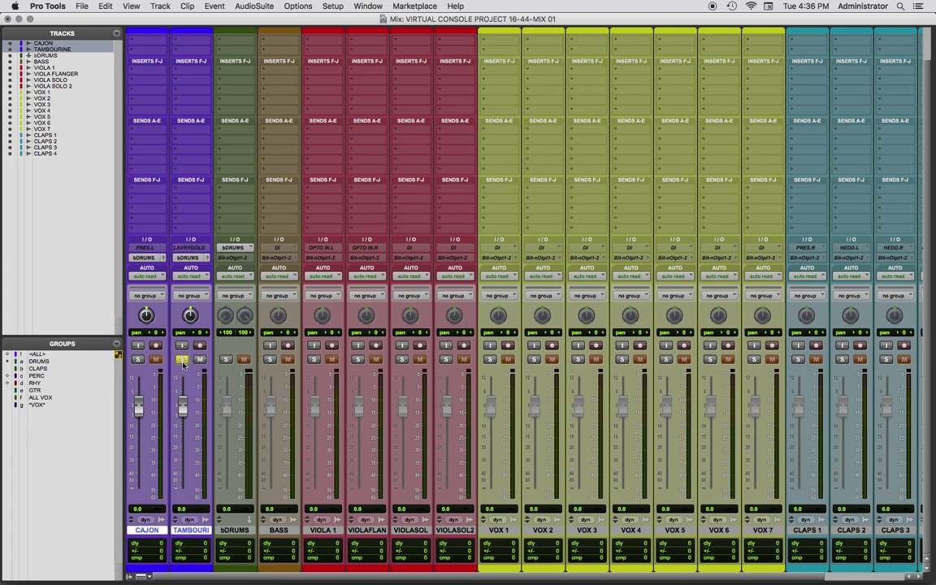
pyautogui.click(137, 359)
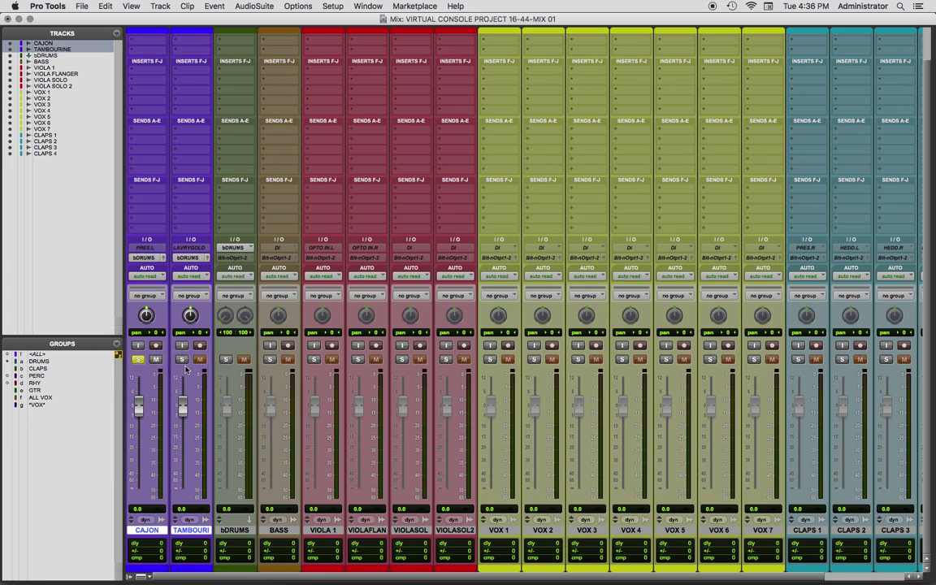
# Compare soloing TAMBOURINE with and without bDRUMS, then clear all solos.
pyautogui.click(138, 360)
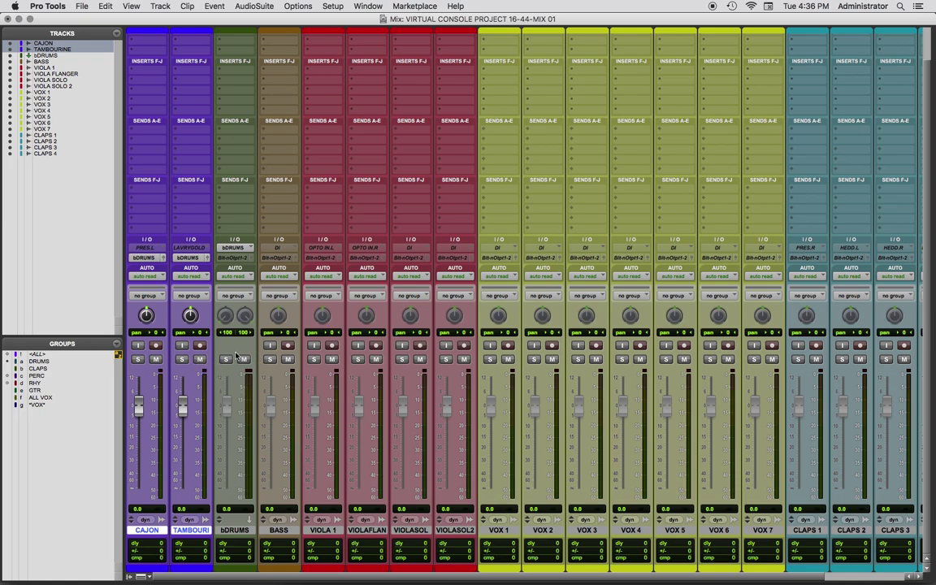
pyautogui.click(182, 359)
pyautogui.click(226, 360)
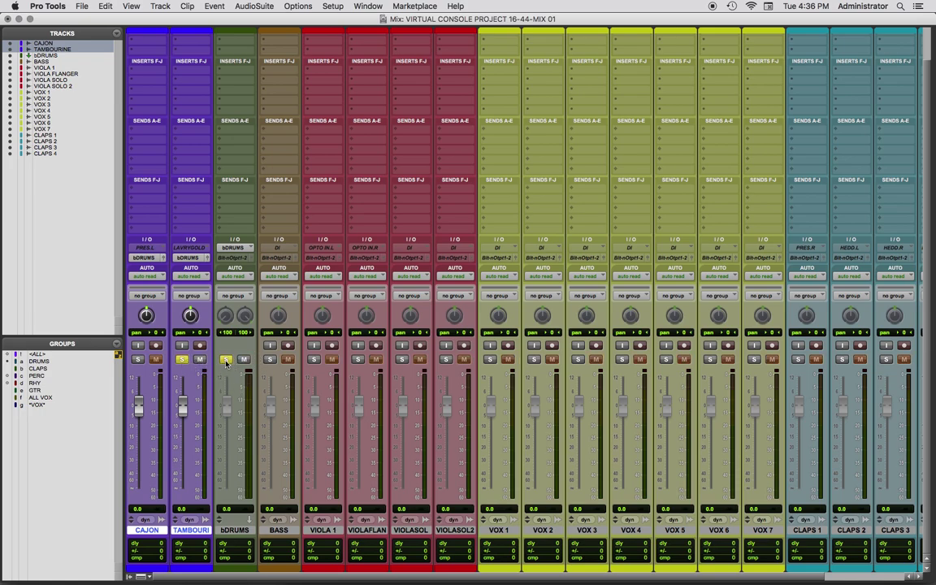
pyautogui.click(226, 360)
pyautogui.click(182, 360)
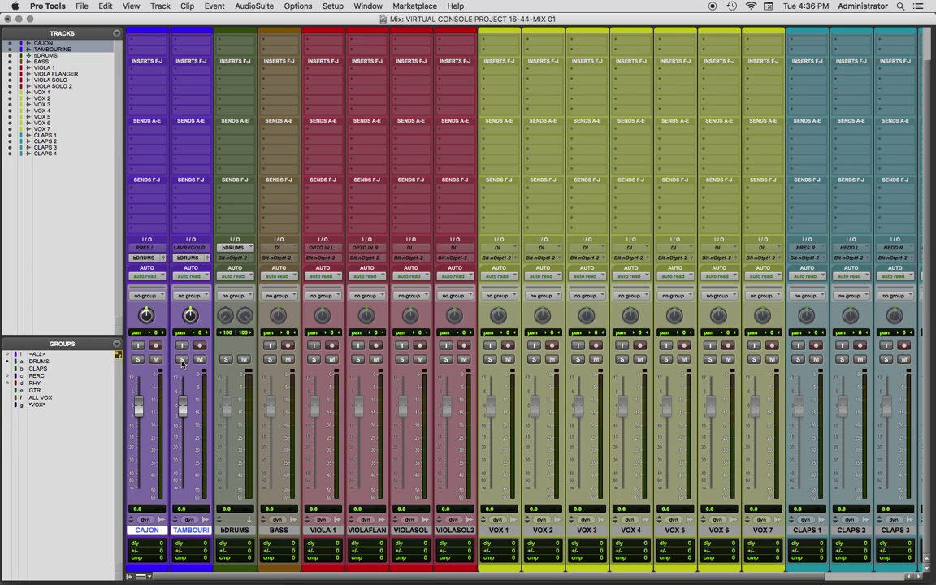
# Make bDRUMS solo-safe and confirm soloing TAMBOURINE no longer mutes it.
pyautogui.keyDown('super'); pyautogui.click(227, 360); pyautogui.keyUp('super')
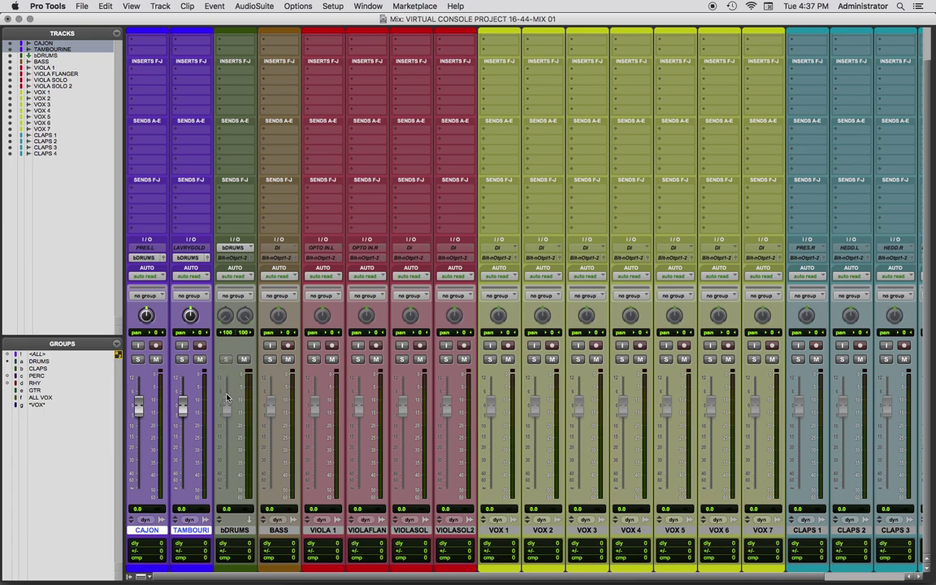
pyautogui.click(182, 360)
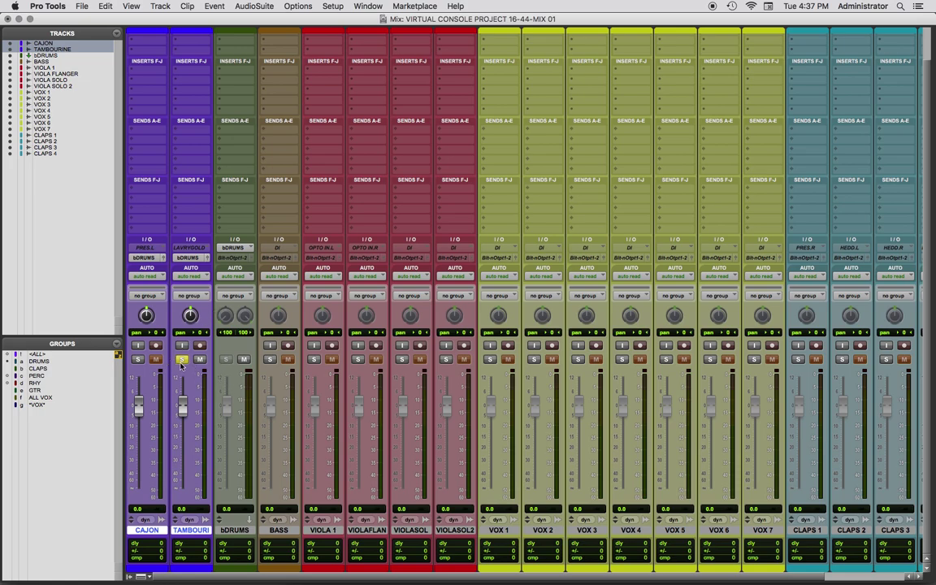
pyautogui.click(180, 363)
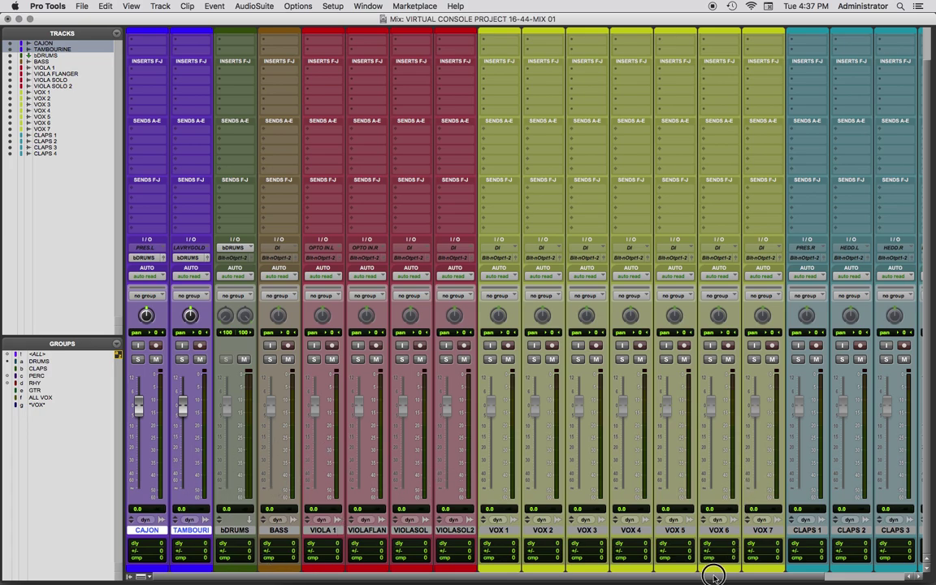
pyautogui.moveTo(712, 578); pyautogui.dragTo(830, 574)
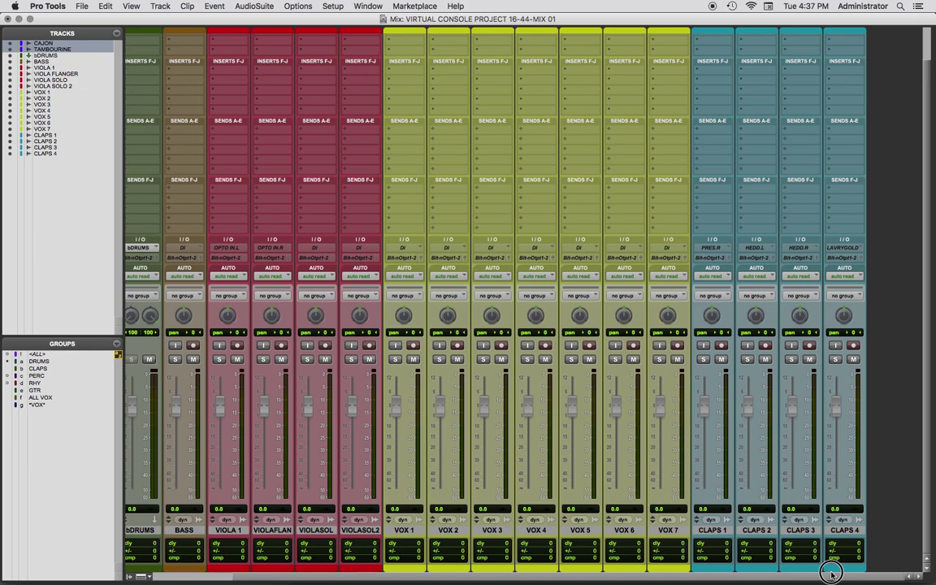
pyautogui.click(712, 530)
# Move CLAPS 1–4 to sit directly after bDRUMS, ahead of BASS.
pyautogui.keyDown('shift'); pyautogui.click(842, 532); pyautogui.keyUp('shift')
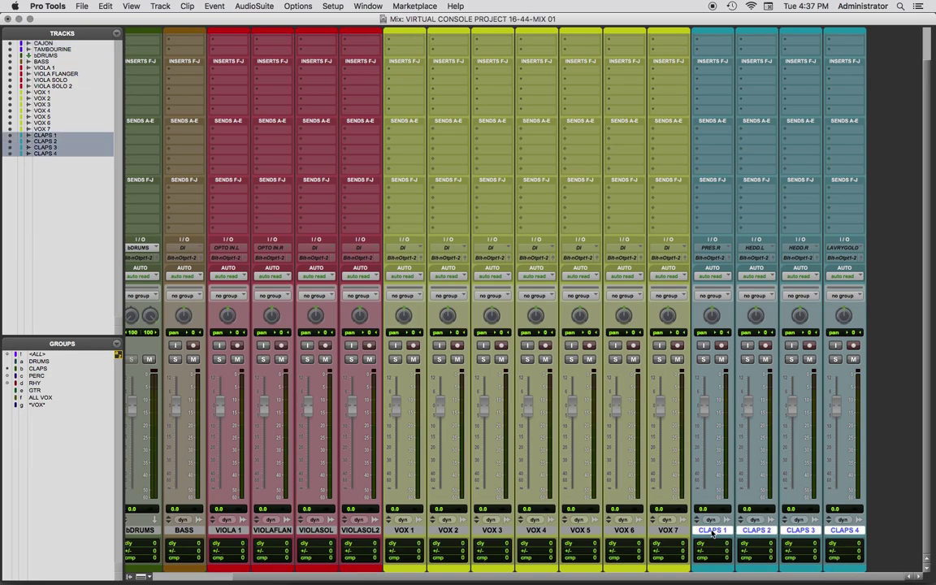
pyautogui.moveTo(712, 530); pyautogui.dragTo(152, 488)
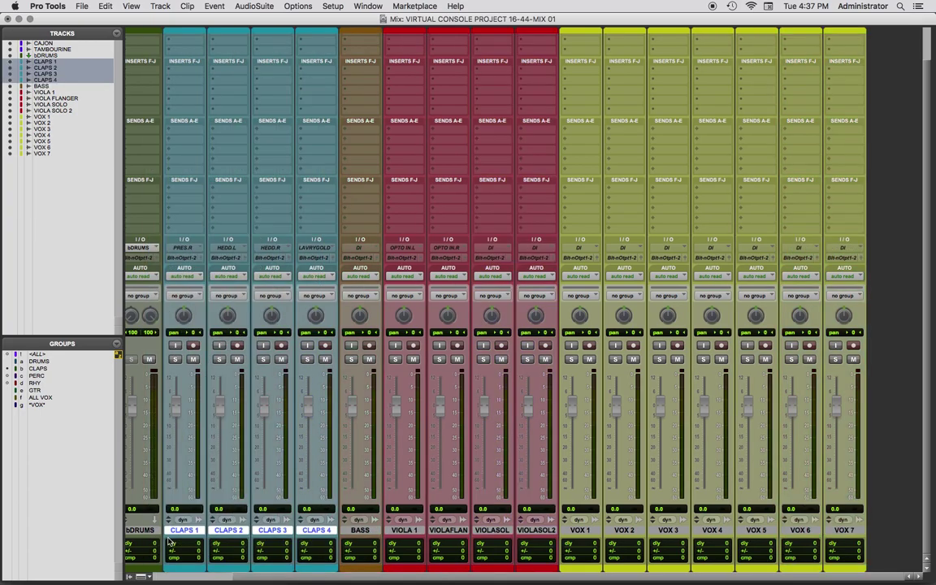
pyautogui.hscroll(-3, 286, 576)
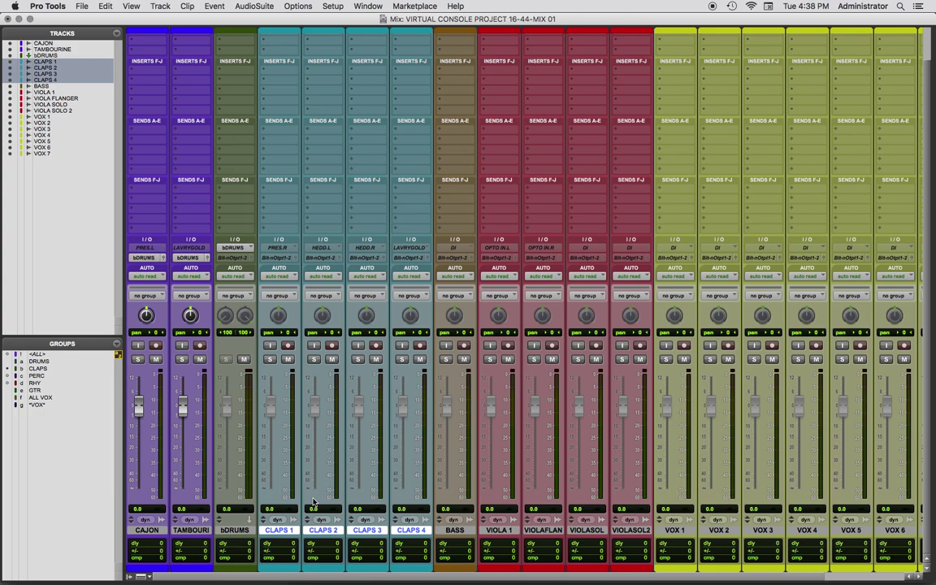
pyautogui.press('super+Tab')
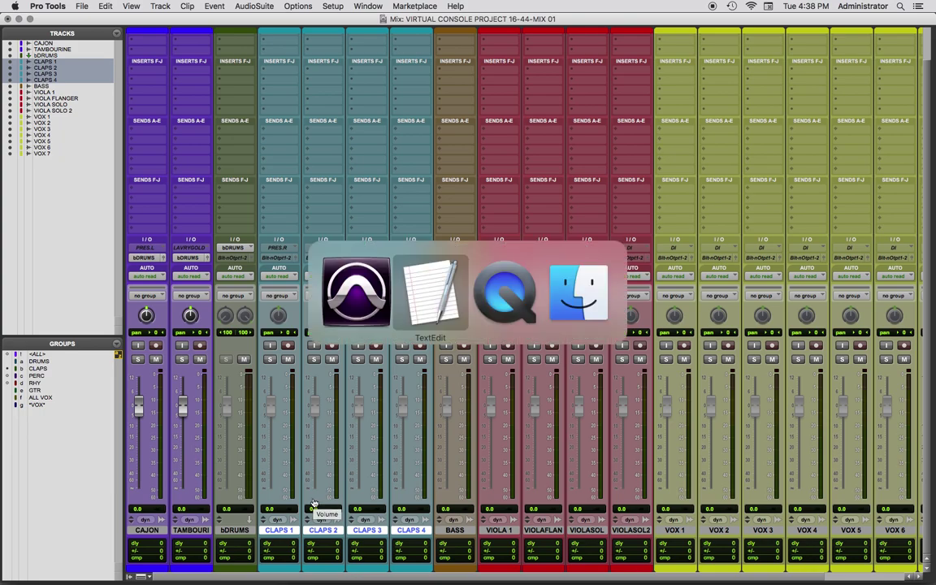
pyautogui.click(423, 282)
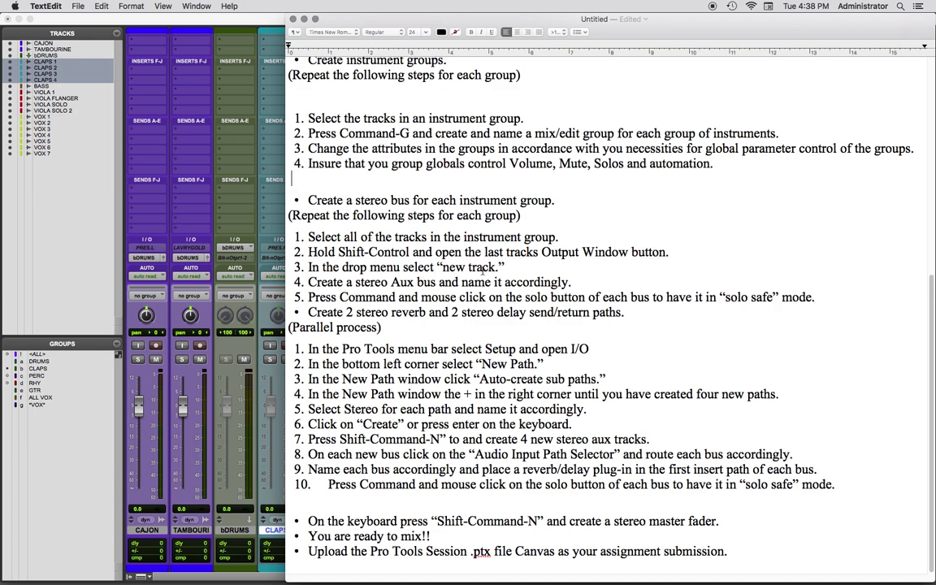
pyautogui.click(254, 416)
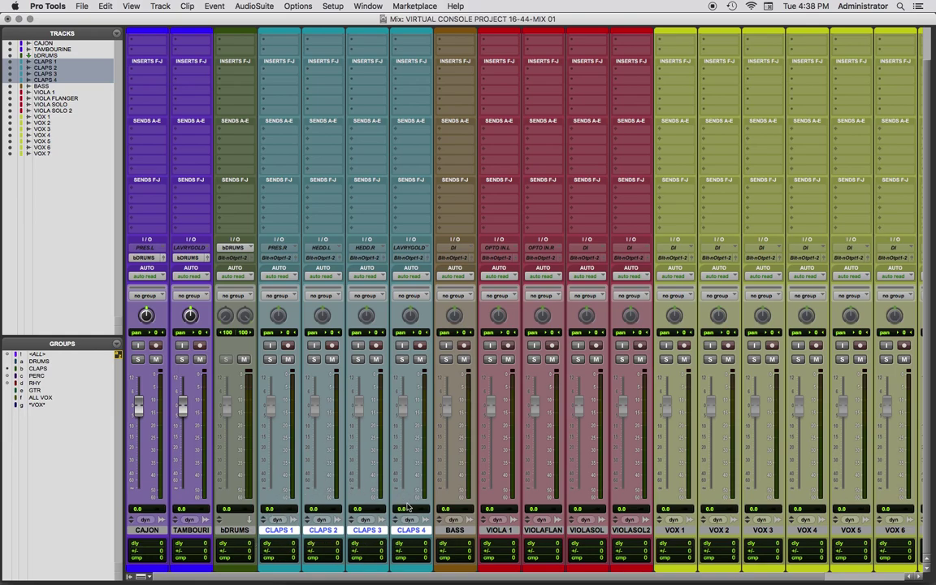
# Route CLAPS 1–4 to a new stereo aux bCLAPS after CLAPS 4, testing with CLAPS 4's solo.
pyautogui.click(278, 258)
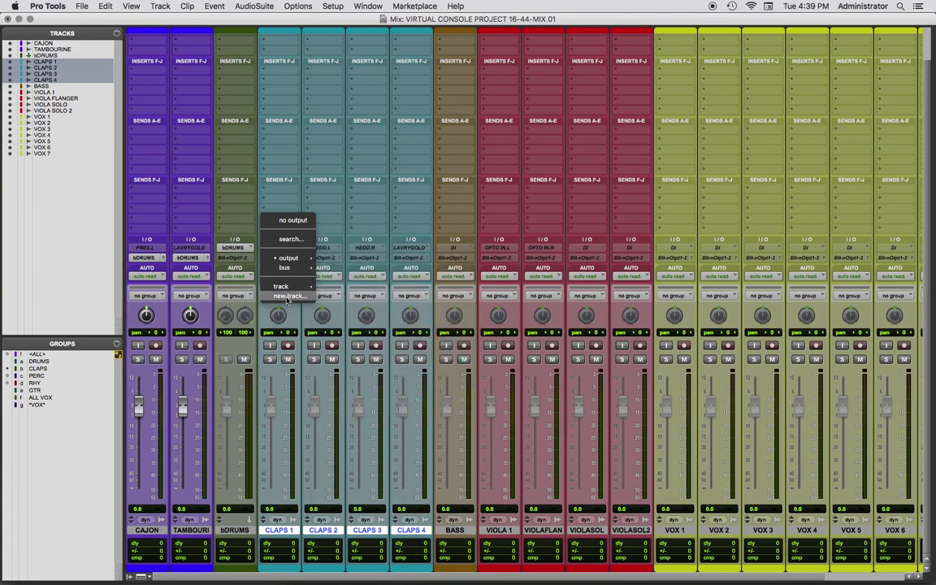
pyautogui.click(287, 297)
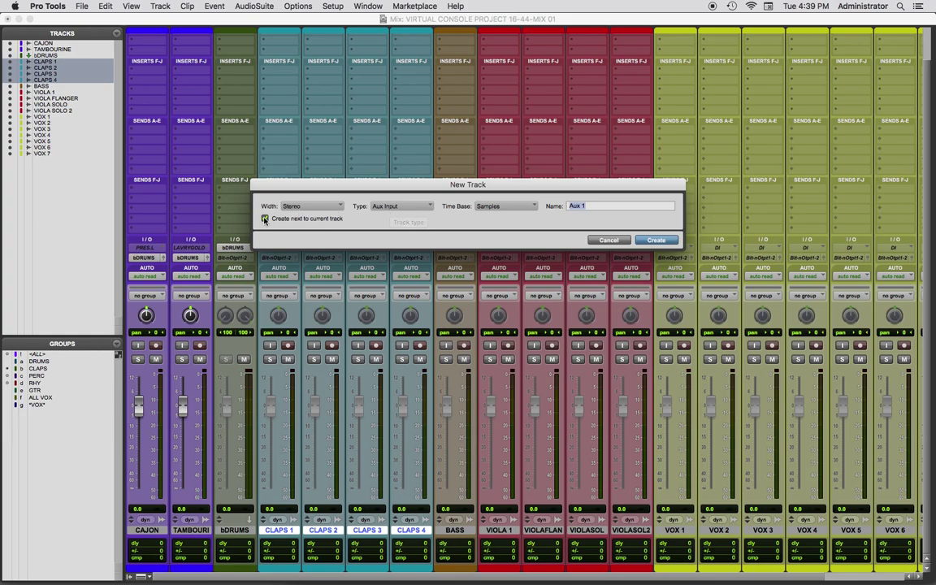
pyautogui.click(264, 218)
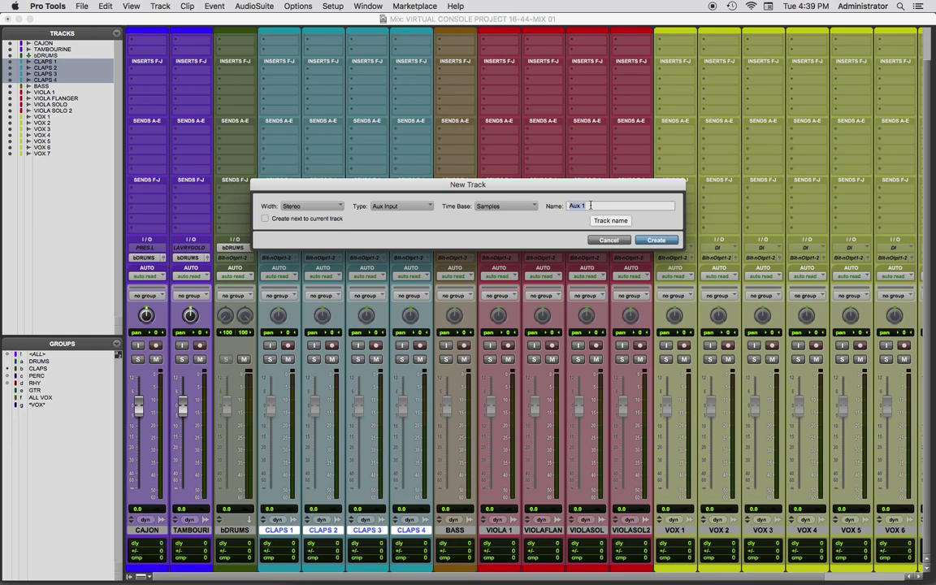
pyautogui.write('b')
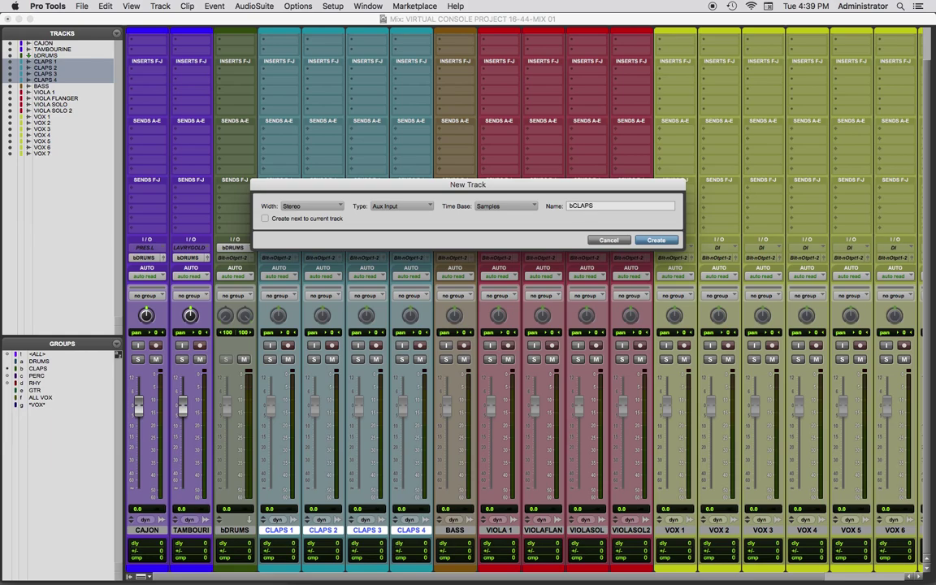
pyautogui.write('CLAPS')
pyautogui.press('Return')
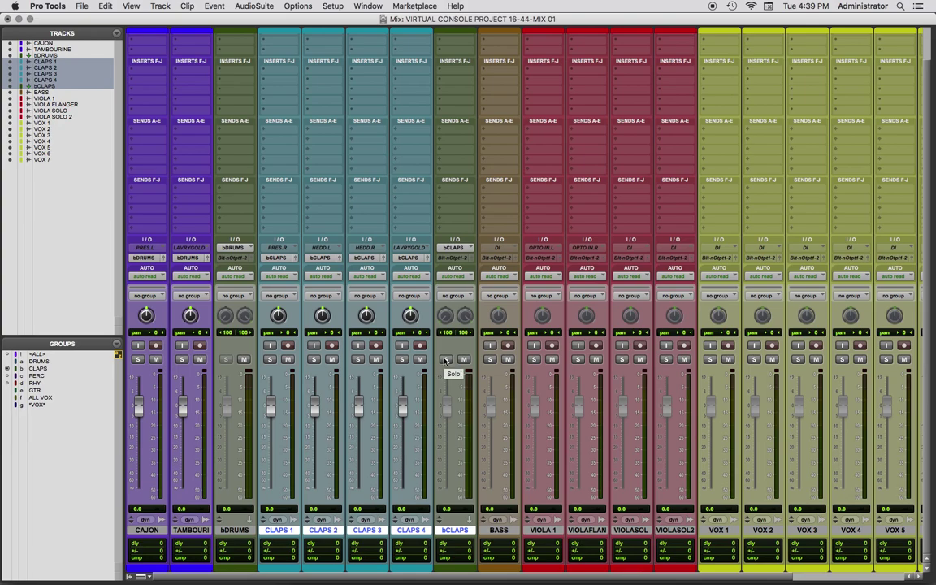
pyautogui.click(402, 359)
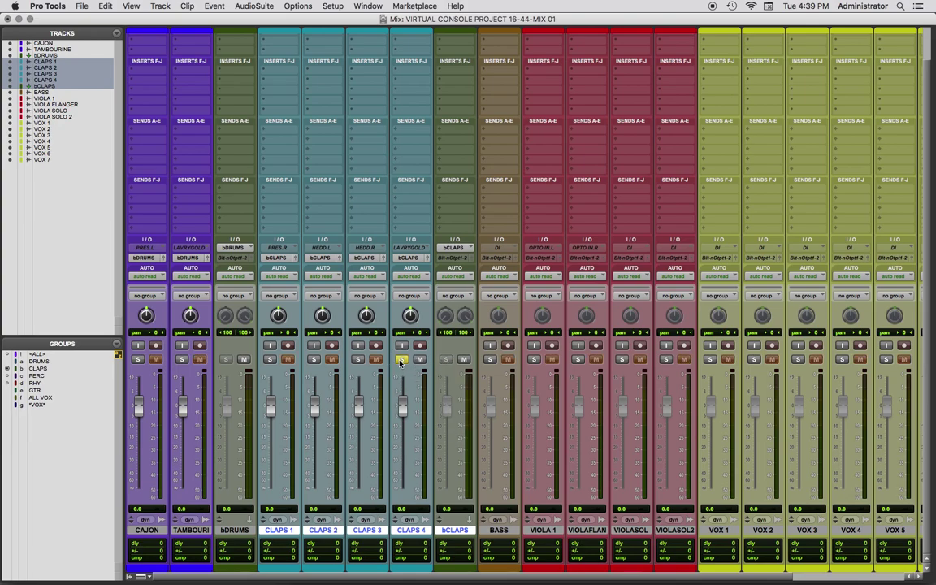
pyautogui.click(402, 359)
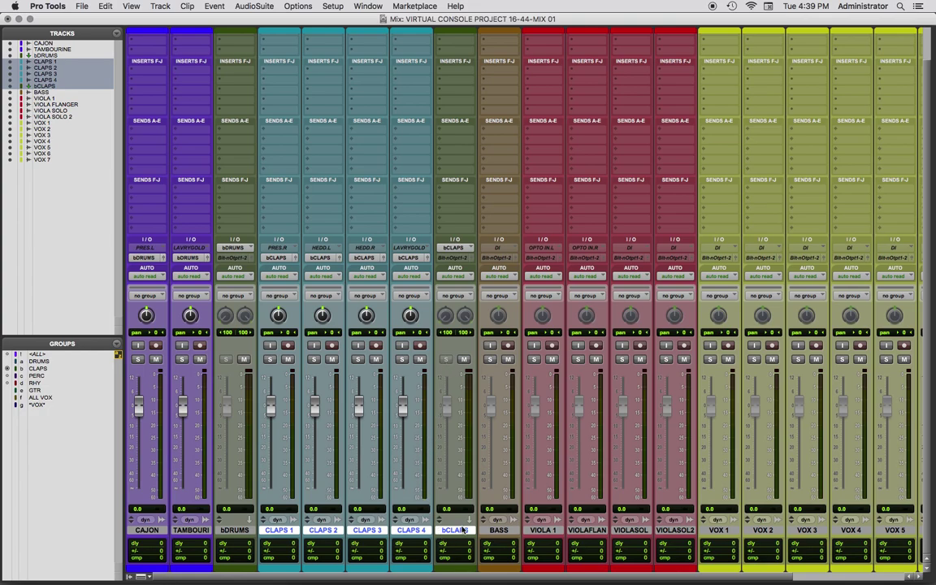
# Select the bDRUMS, bCLAPS and BASS tracks together, leaving the RHY group off.
pyautogui.click(498, 530)
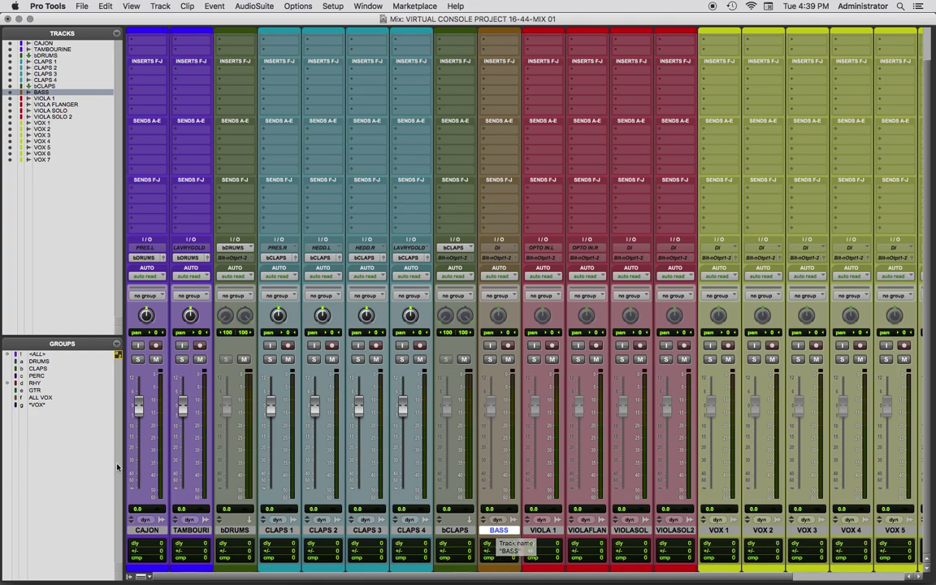
pyautogui.click(43, 385)
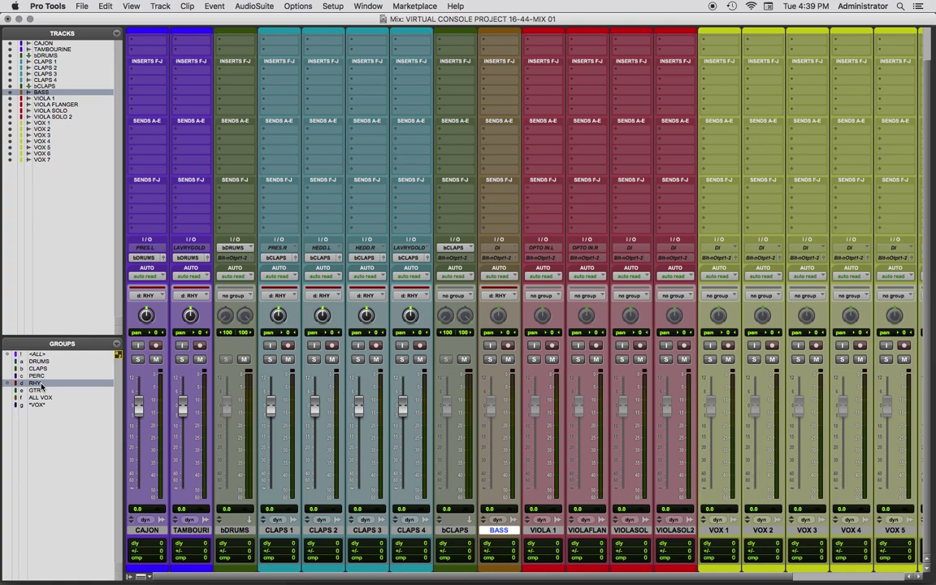
pyautogui.click(42, 385)
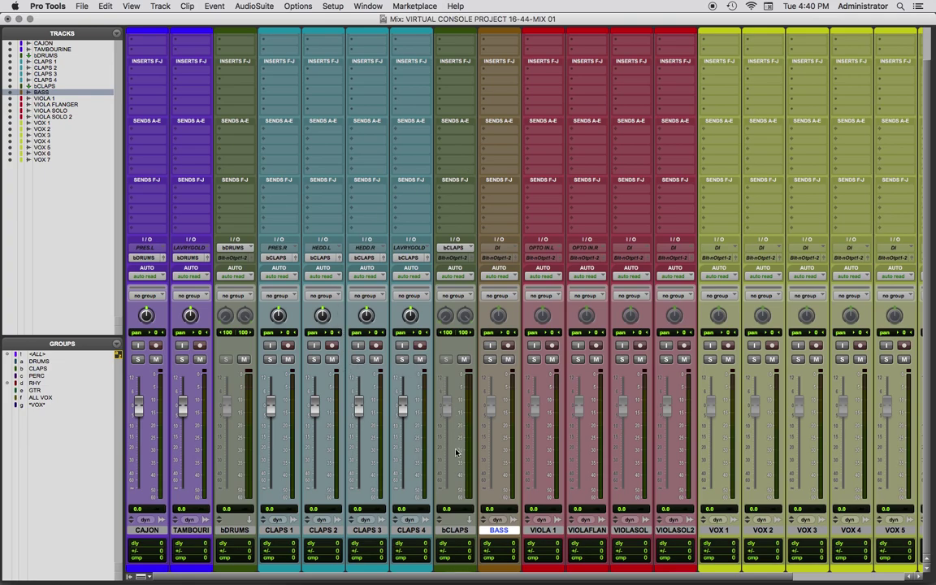
pyautogui.click(237, 531)
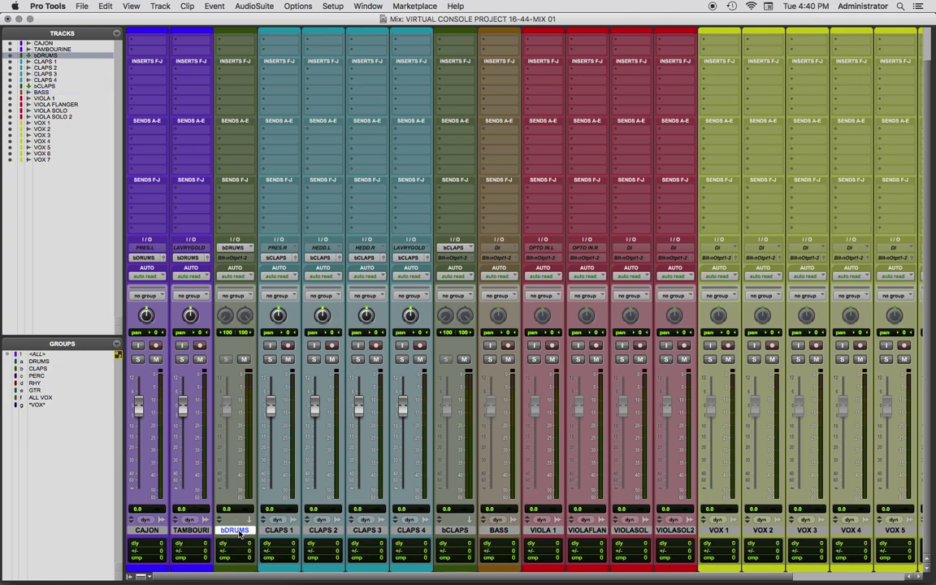
pyautogui.keyDown('super'); pyautogui.click(453, 530); pyautogui.keyUp('super')
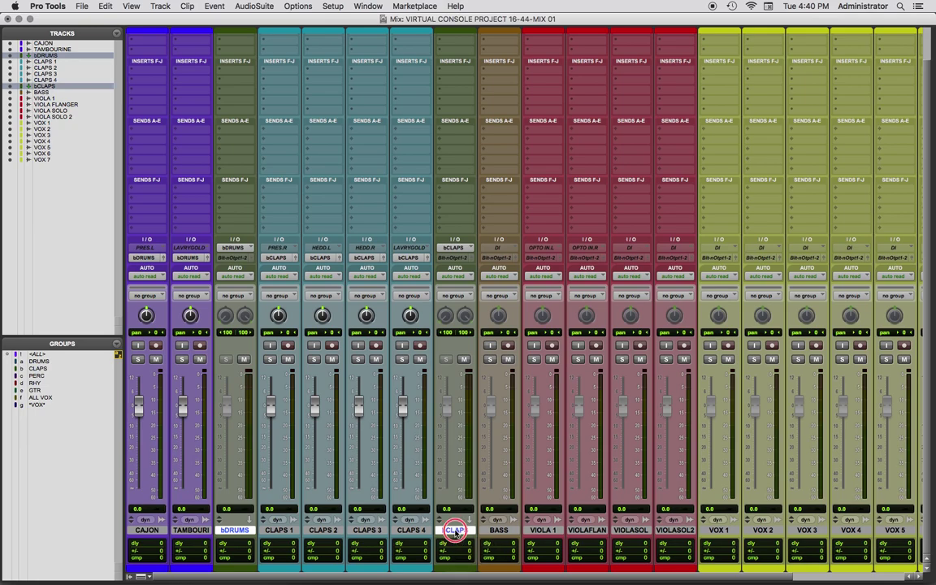
pyautogui.keyDown('super'); pyautogui.click(499, 530); pyautogui.keyUp('super')
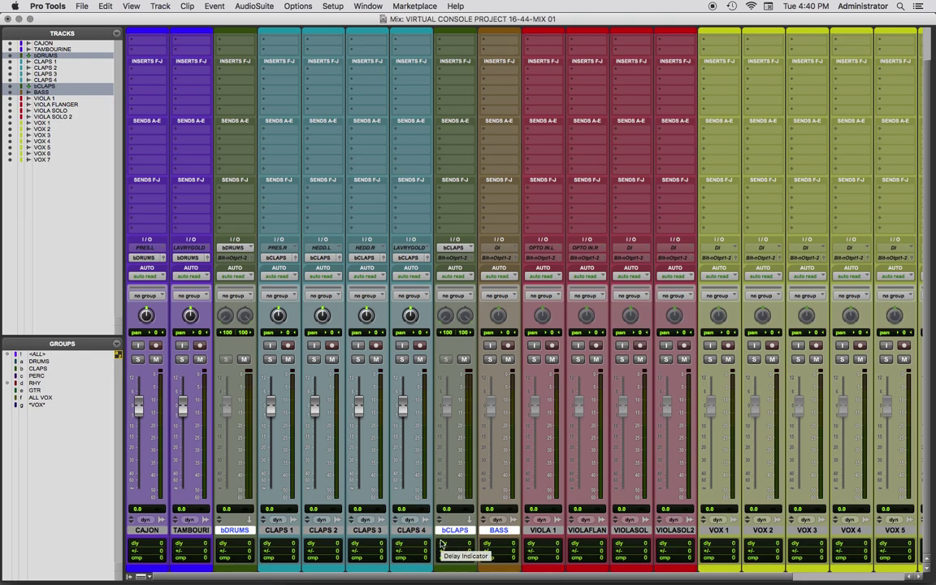
# Route the three tracks to a new stereo aux named bRHY, then select VIOLA 1 alone.
pyautogui.click(452, 259)
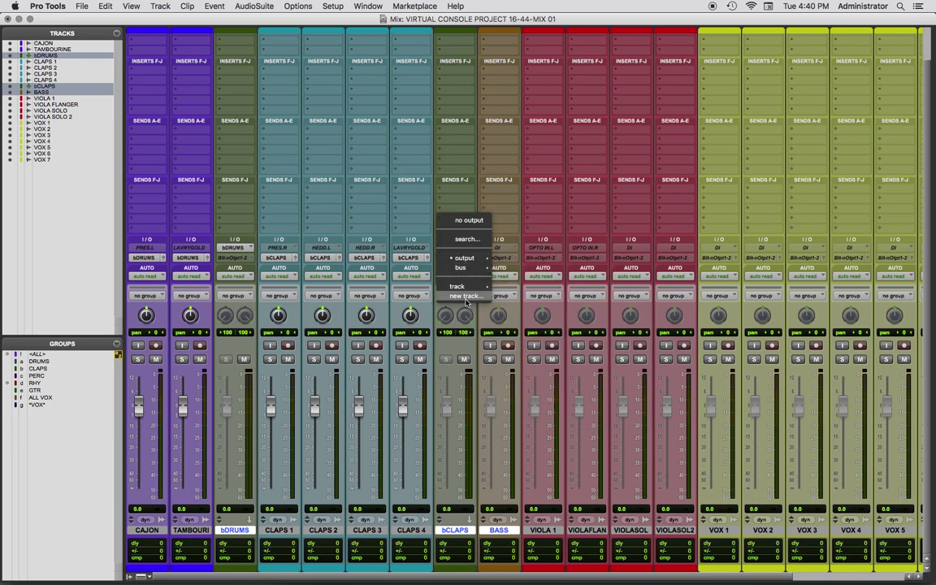
pyautogui.click(466, 297)
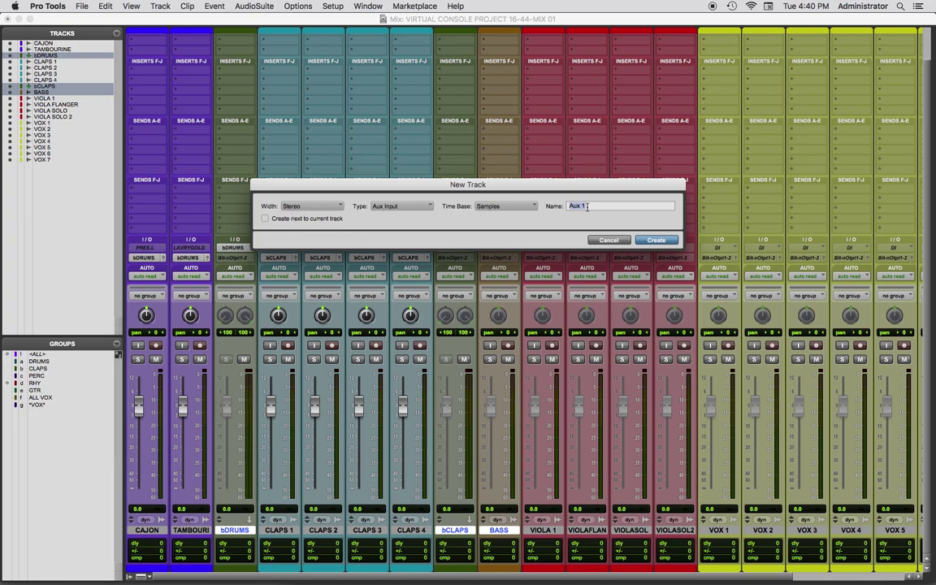
pyautogui.write('bRHY')
pyautogui.click(657, 242)
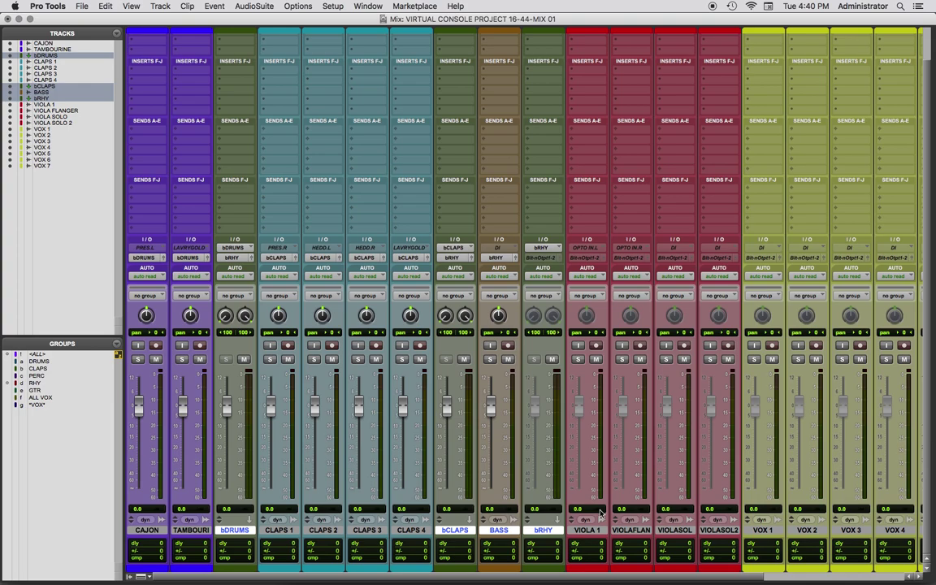
pyautogui.click(587, 531)
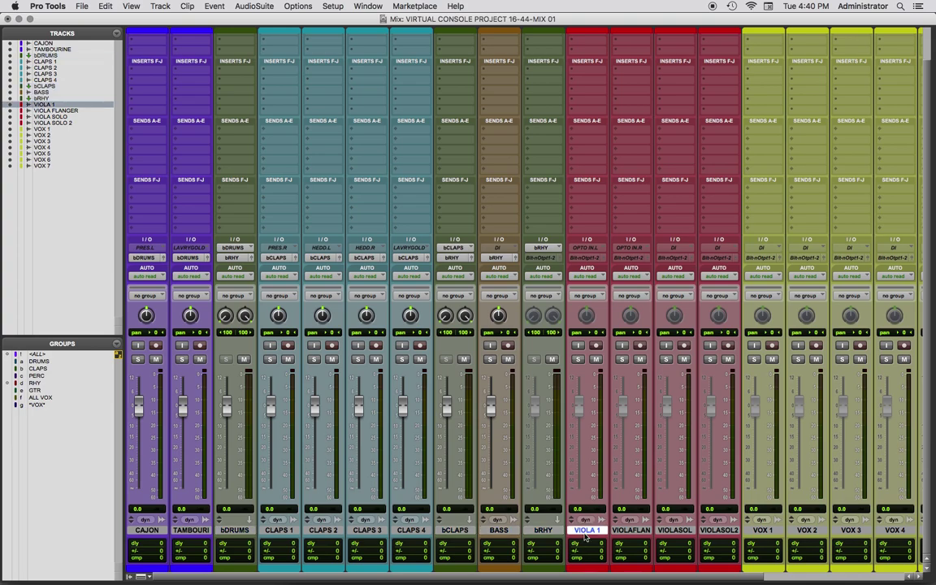
# Select the four viola tracks, VIOLA 1 through VIOLA SOLO 2.
pyautogui.keyDown('shift'); pyautogui.click(719, 530); pyautogui.keyUp('shift')
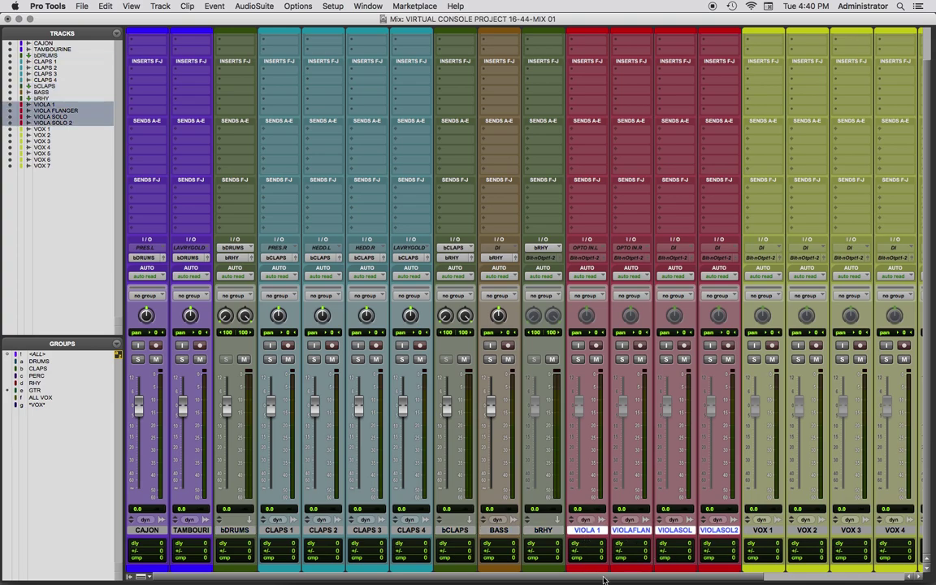
pyautogui.moveTo(600, 576); pyautogui.dragTo(731, 572)
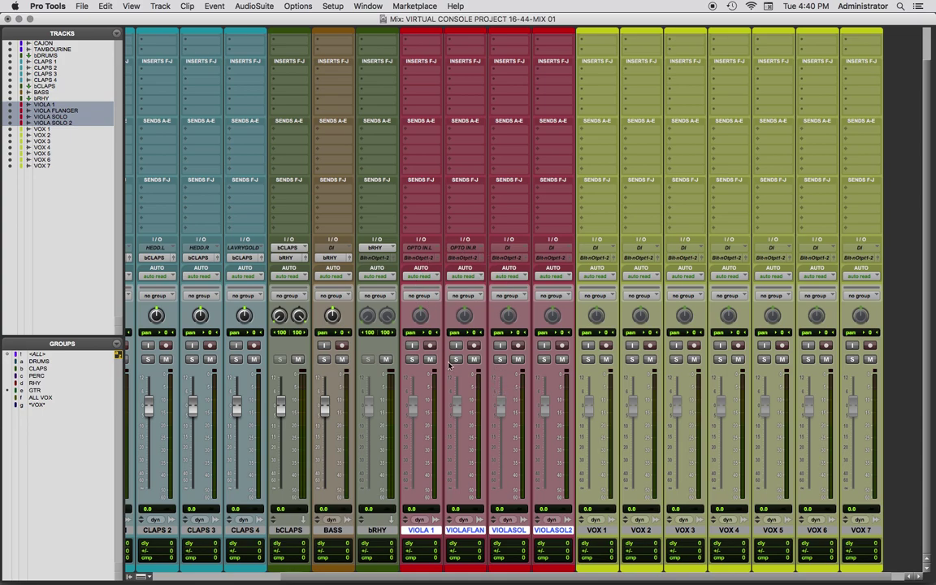
pyautogui.click(420, 531)
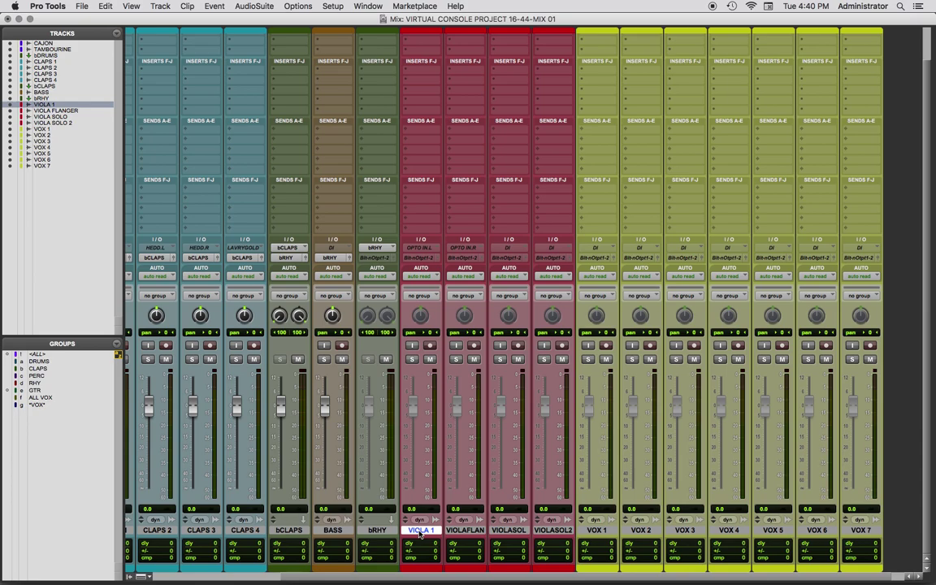
pyautogui.keyDown('shift'); pyautogui.click(556, 530); pyautogui.keyUp('shift')
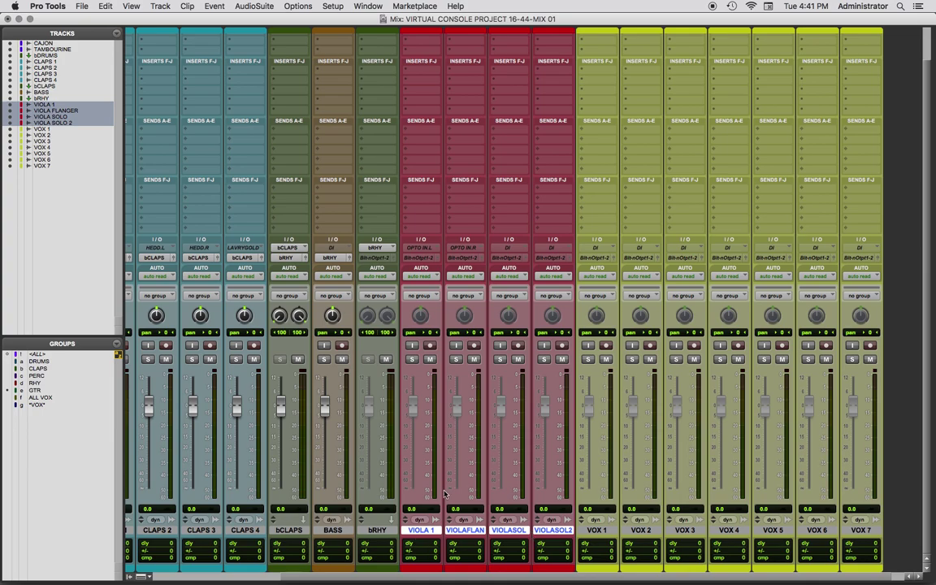
# Route the violas to a new stereo aux named bGTR, then select VOX 1 alone.
pyautogui.click(421, 260)
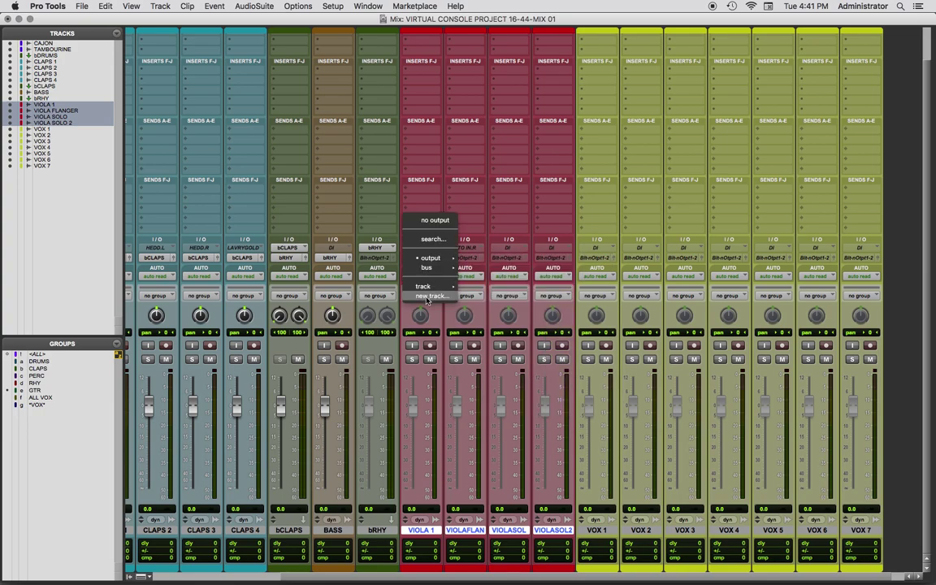
pyautogui.click(426, 297)
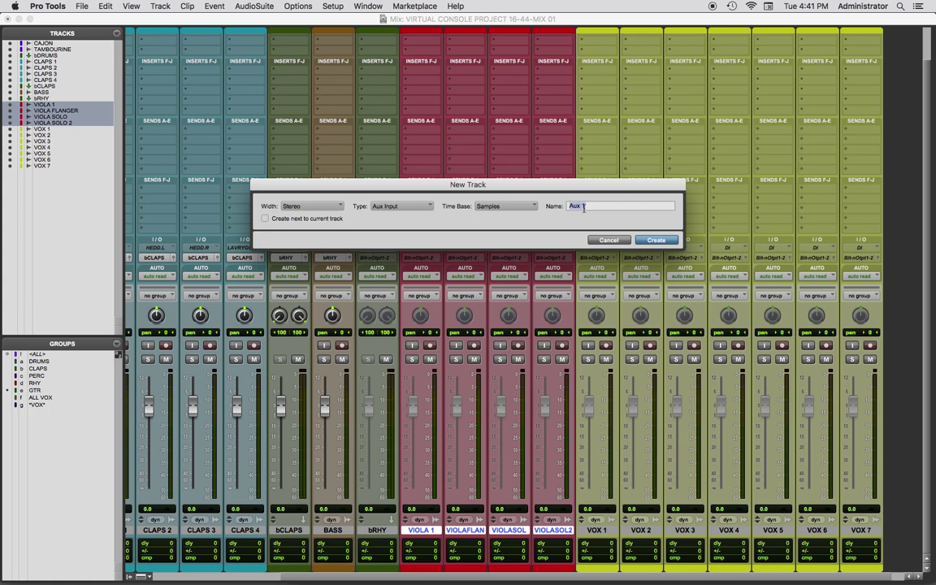
pyautogui.write('bGTR')
pyautogui.press('Return')
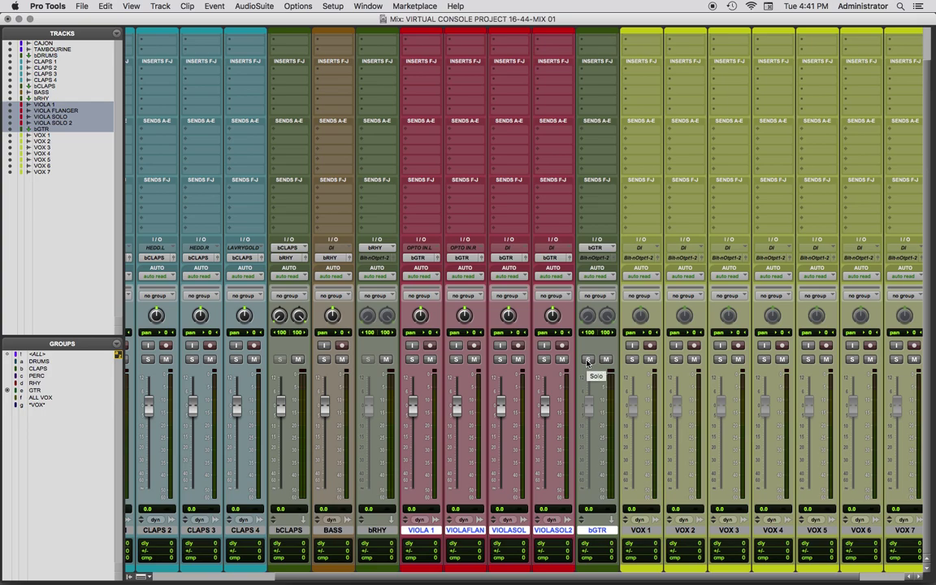
pyautogui.click(648, 534)
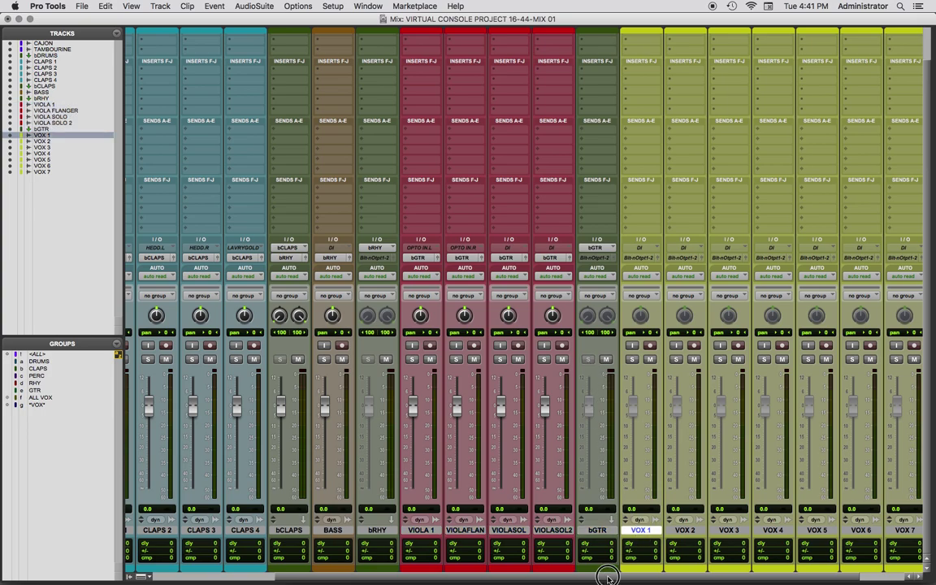
pyautogui.moveTo(642, 575); pyautogui.dragTo(679, 576)
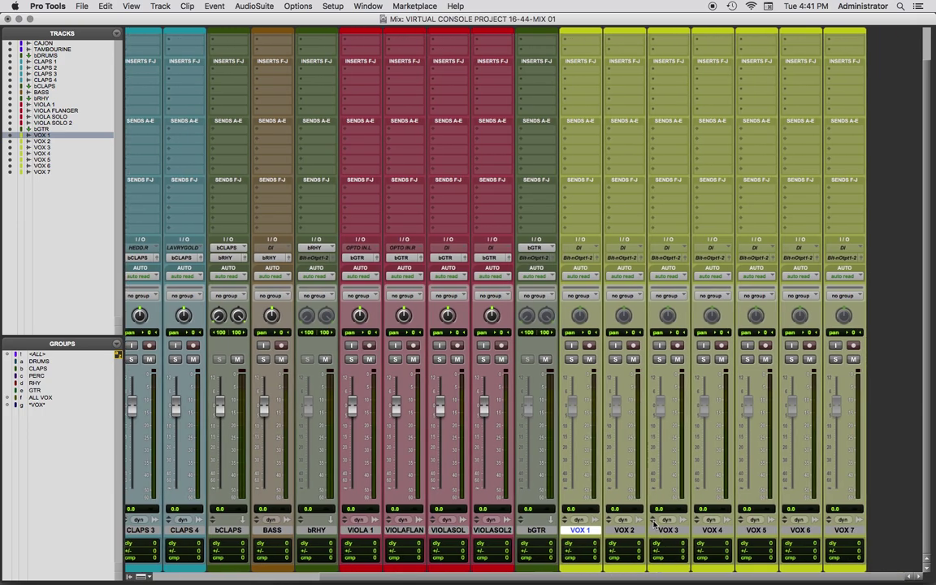
pyautogui.press('super+equal')
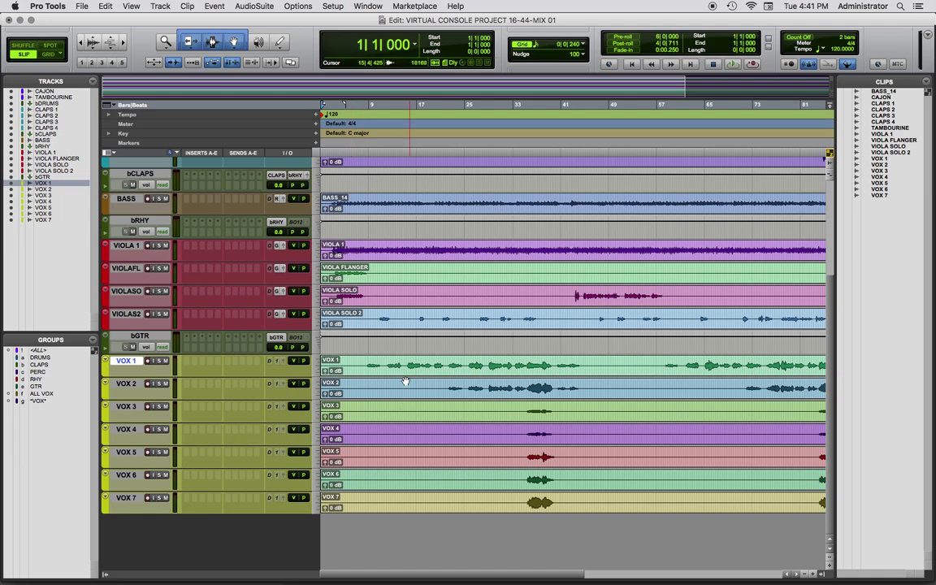
pyautogui.click(138, 386)
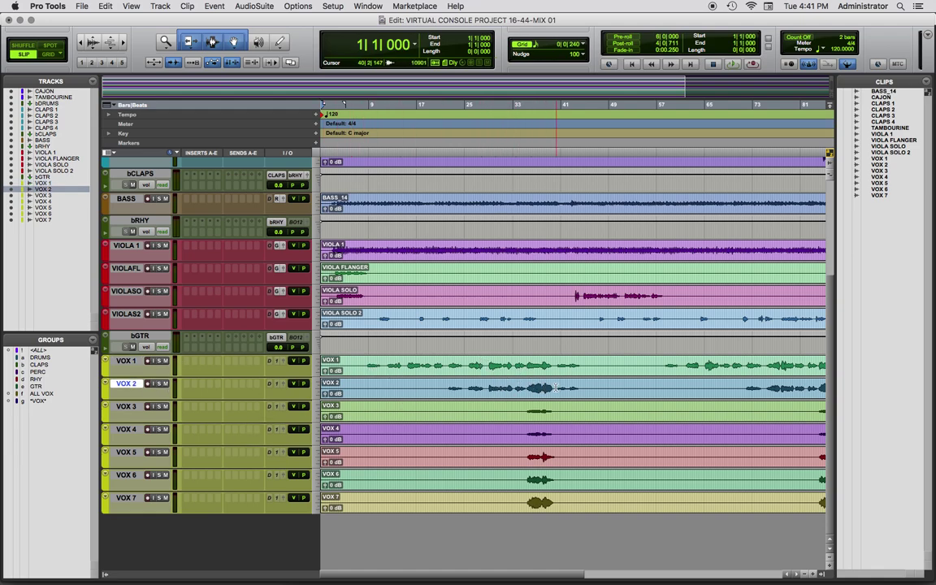
pyautogui.moveTo(485, 579); pyautogui.dragTo(533, 572)
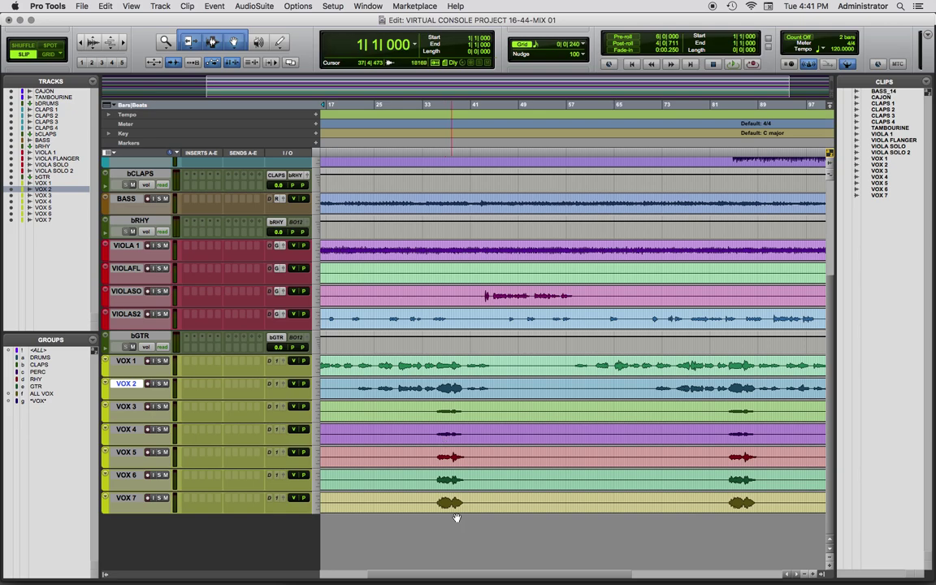
pyautogui.press('super+equal')
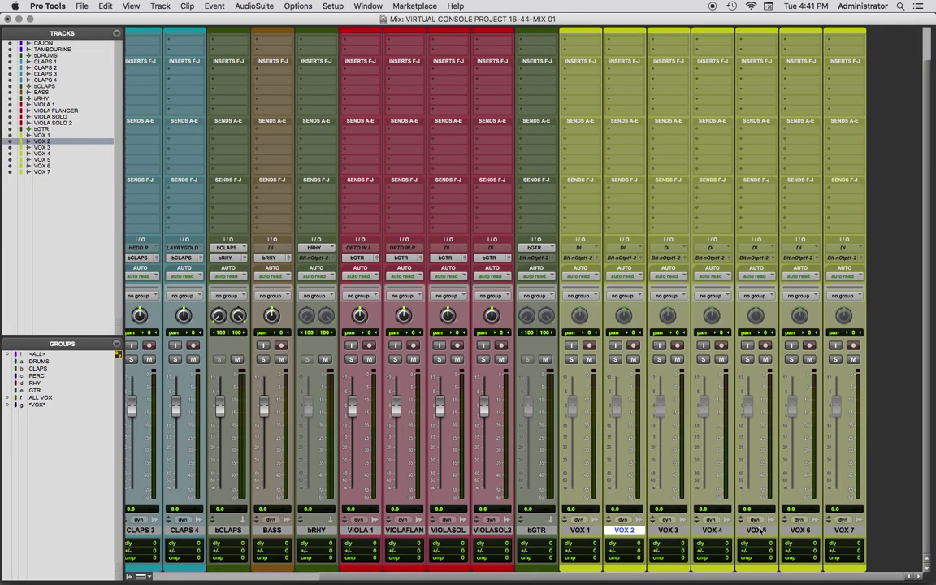
# Select only VOX 1 and VOX 2.
pyautogui.click(580, 530)
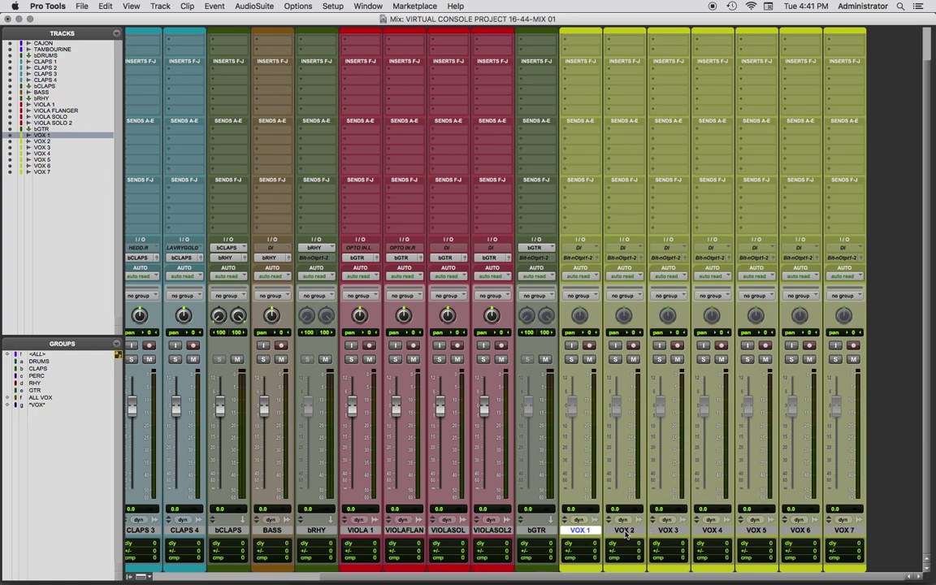
pyautogui.keyDown('shift'); pyautogui.click(845, 530); pyautogui.keyUp('shift')
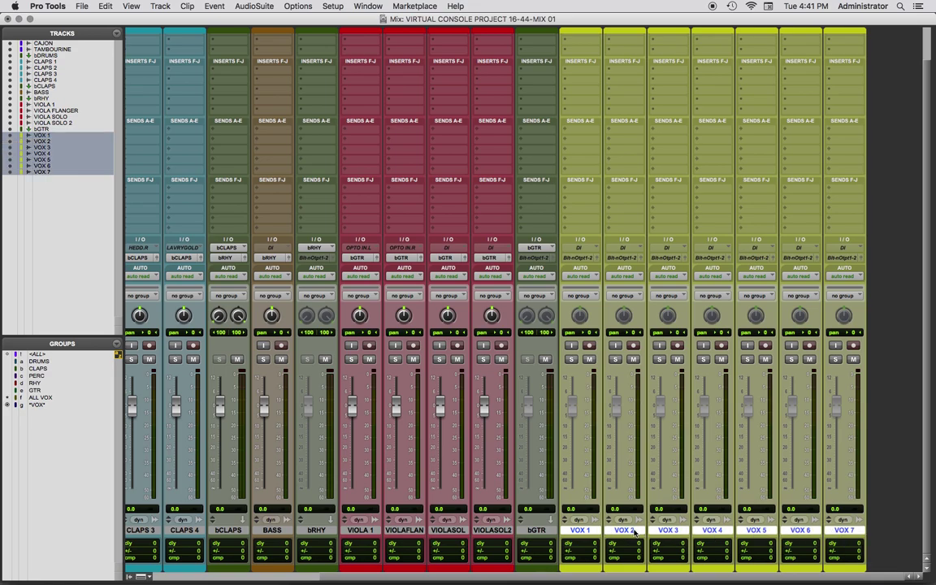
pyautogui.click(582, 531)
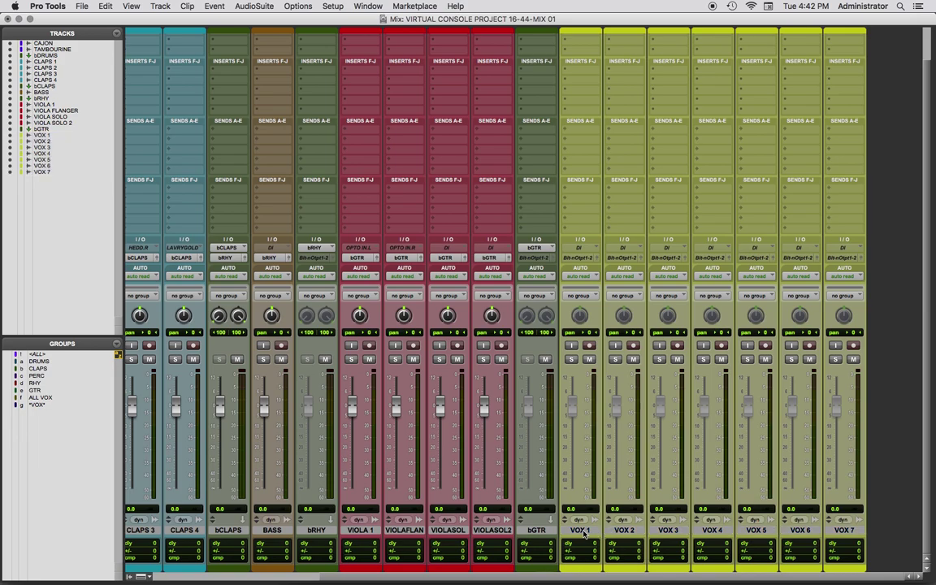
pyautogui.click(583, 531)
pyautogui.keyDown('alt'); pyautogui.click(626, 531); pyautogui.keyUp('alt')
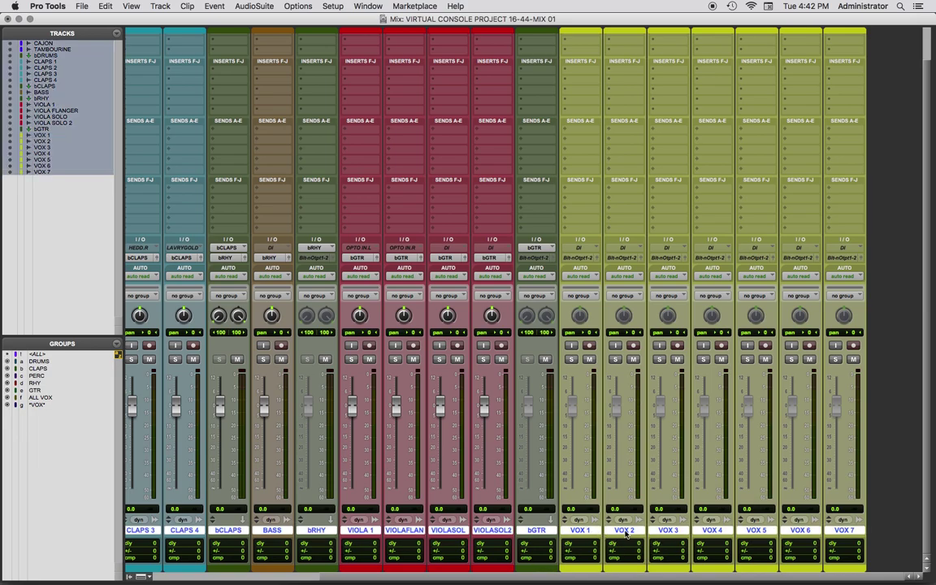
pyautogui.keyDown('alt'); pyautogui.click(626, 531); pyautogui.keyUp('alt')
pyautogui.click(595, 531)
pyautogui.keyDown('shift'); pyautogui.click(626, 532); pyautogui.keyUp('shift')
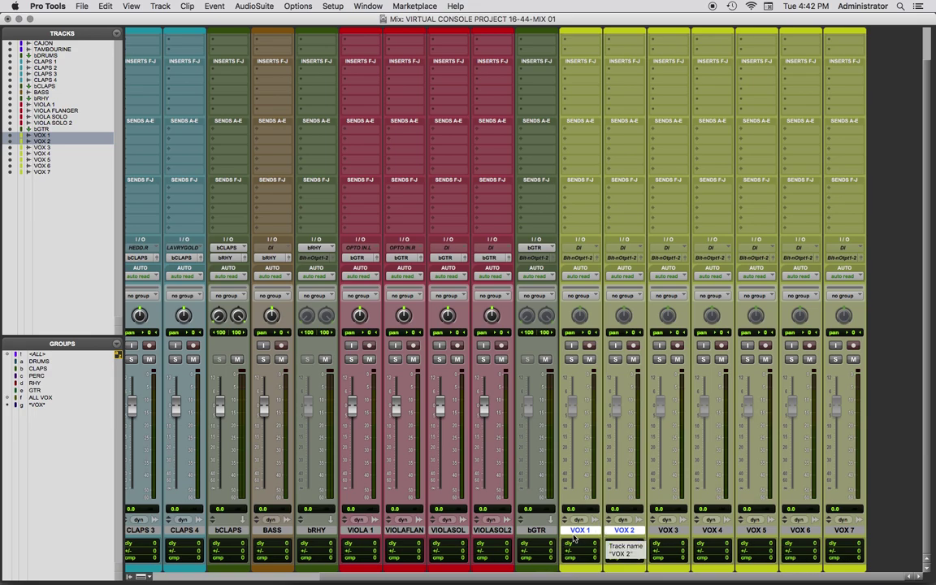
# Route VOX 1 and VOX 2 to a new stereo aux named bVOX, then select bVOX.
pyautogui.click(578, 259)
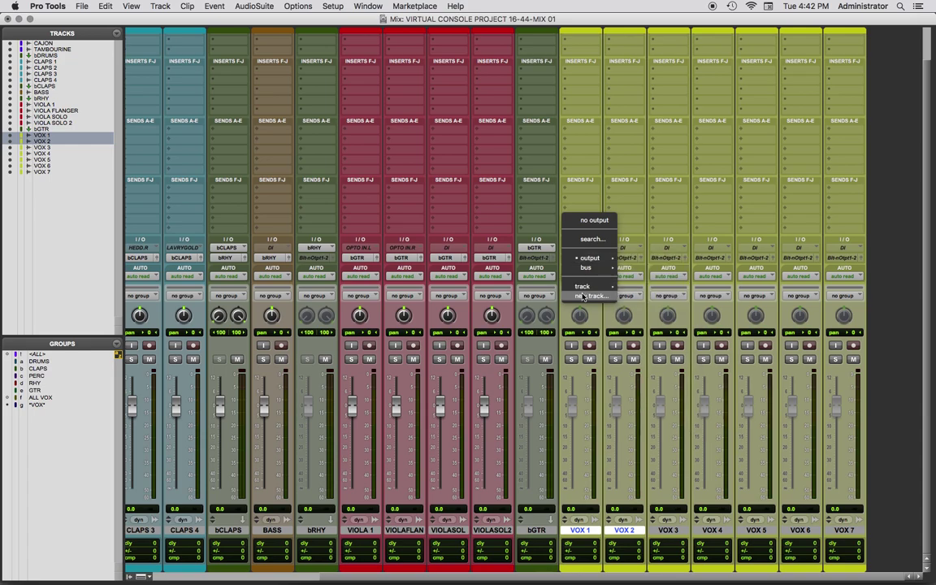
pyautogui.click(583, 298)
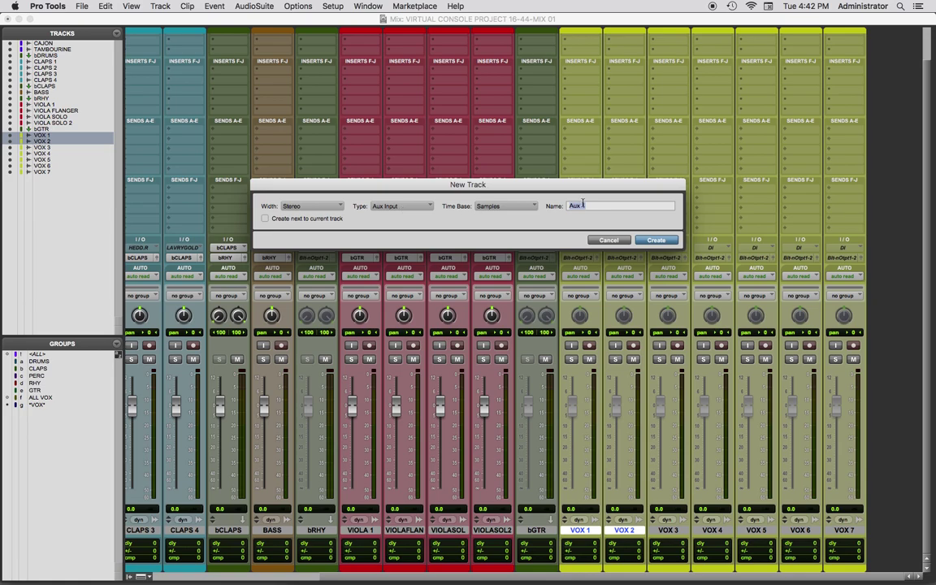
pyautogui.write('bVOX')
pyautogui.press('Return')
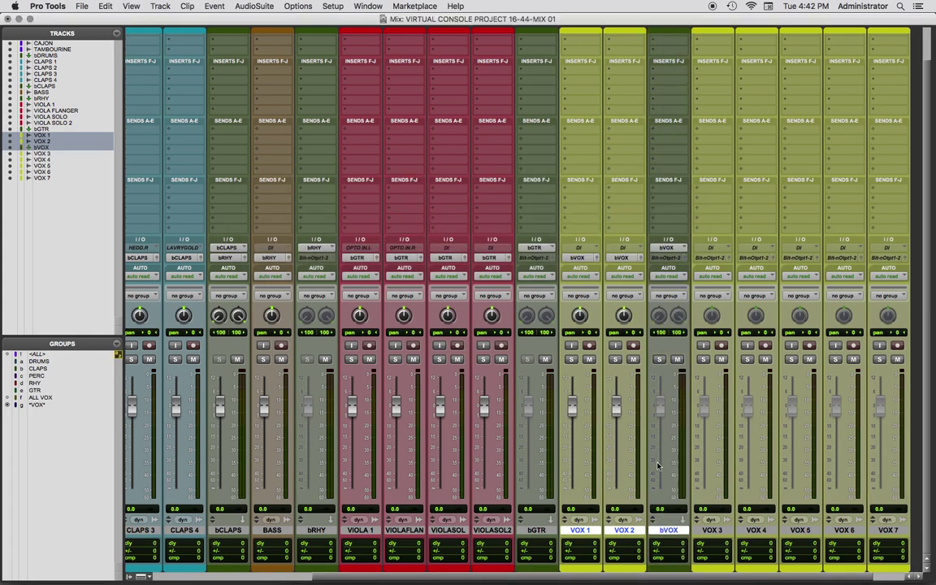
pyautogui.click(669, 531)
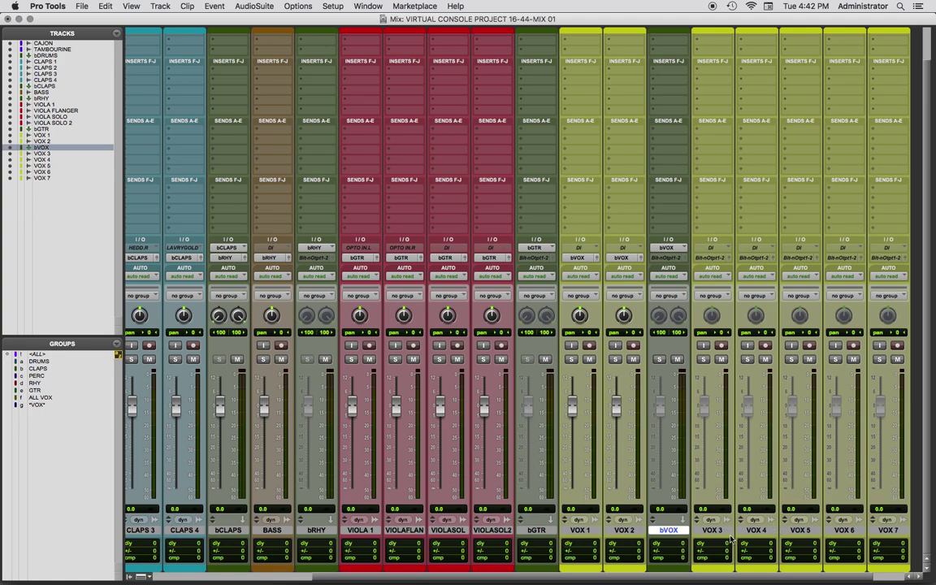
# Extend the selection from bVOX to VOX 7 and route them to a new stereo aux bVOCALS.
pyautogui.hscroll(1, 878, 534)
pyautogui.keyDown('shift'); pyautogui.click(873, 531); pyautogui.keyUp('shift')
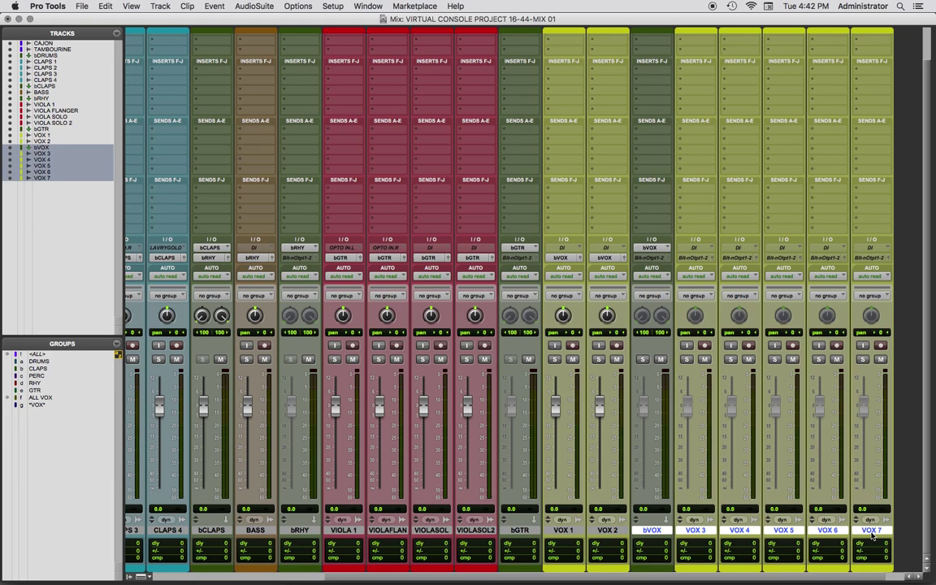
pyautogui.click(696, 258)
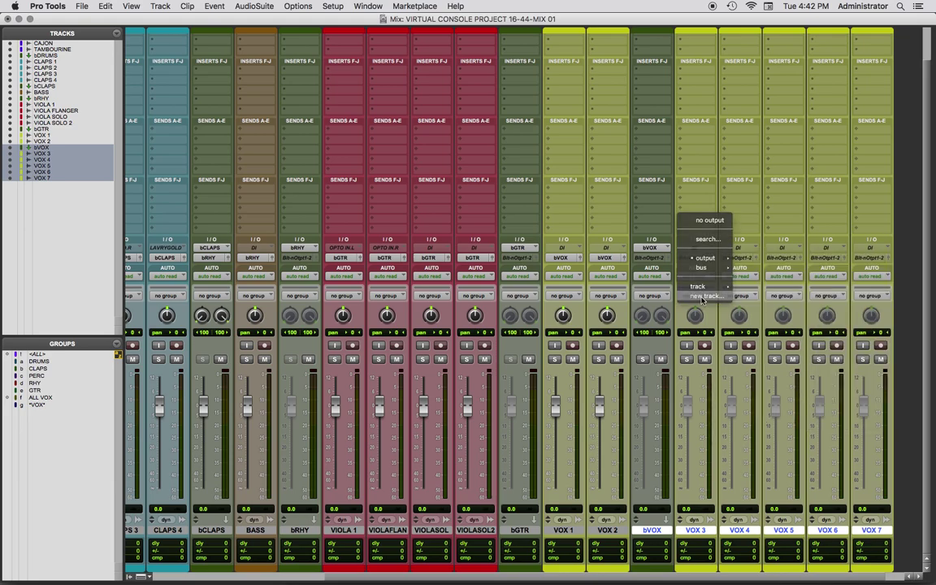
pyautogui.click(705, 296)
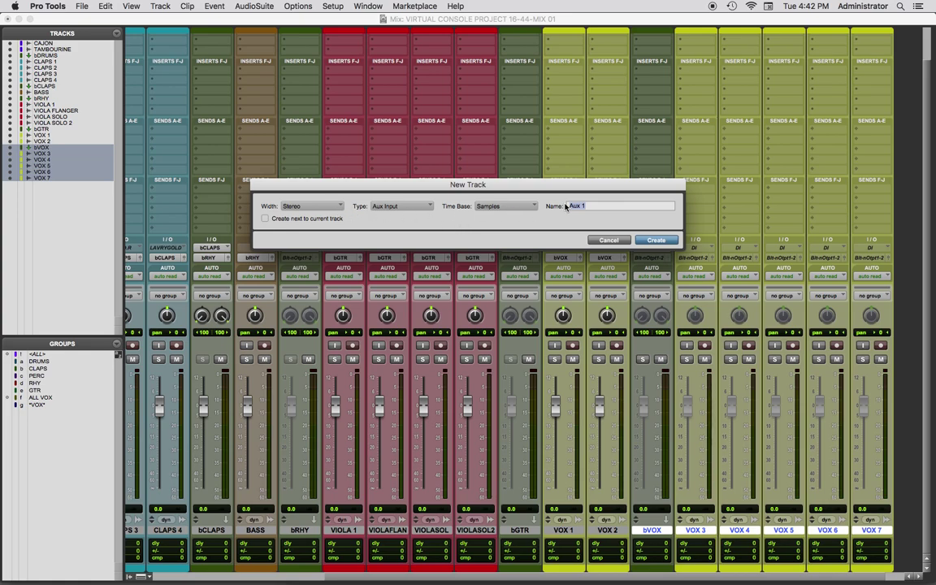
pyautogui.write('bVOCALS')
pyautogui.click(657, 240)
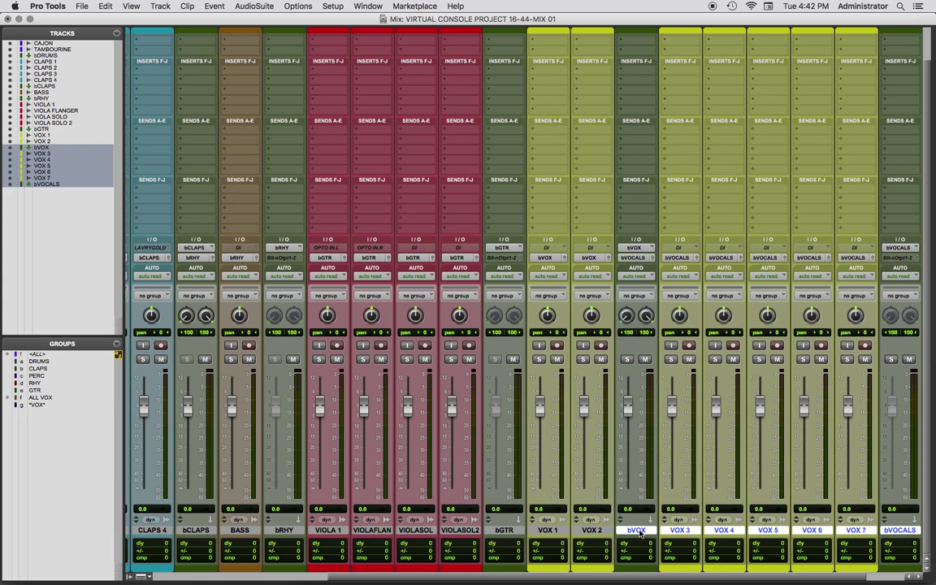
# Select the bRHY, bGTR and bVOCALS submixes together and bring up their output choices.
pyautogui.click(638, 530)
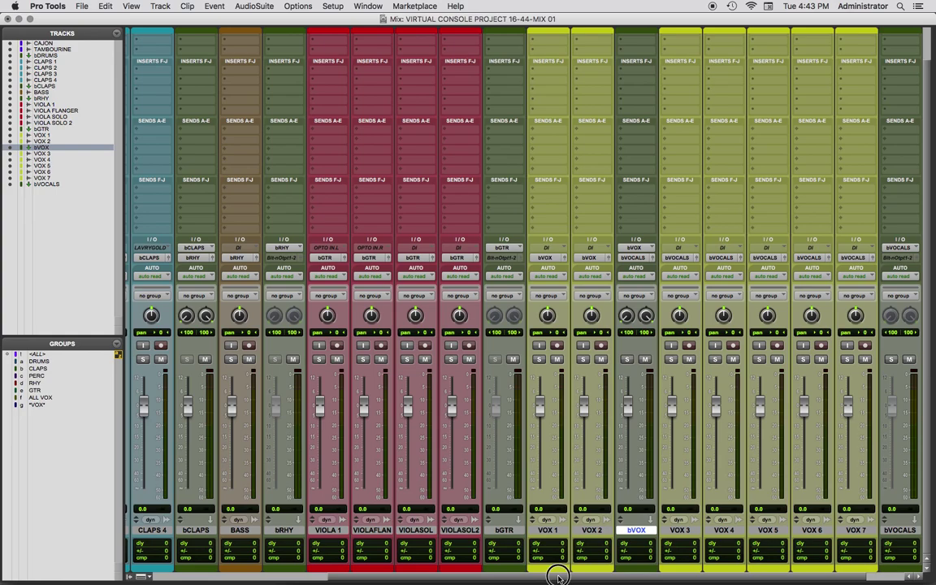
pyautogui.moveTo(559, 577); pyautogui.dragTo(618, 578)
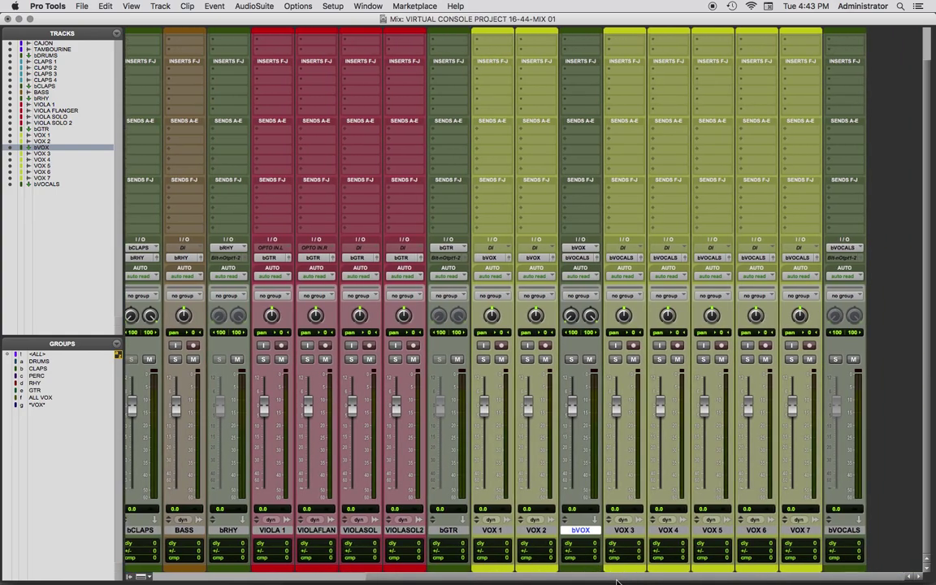
pyautogui.moveTo(618, 581); pyautogui.dragTo(391, 581)
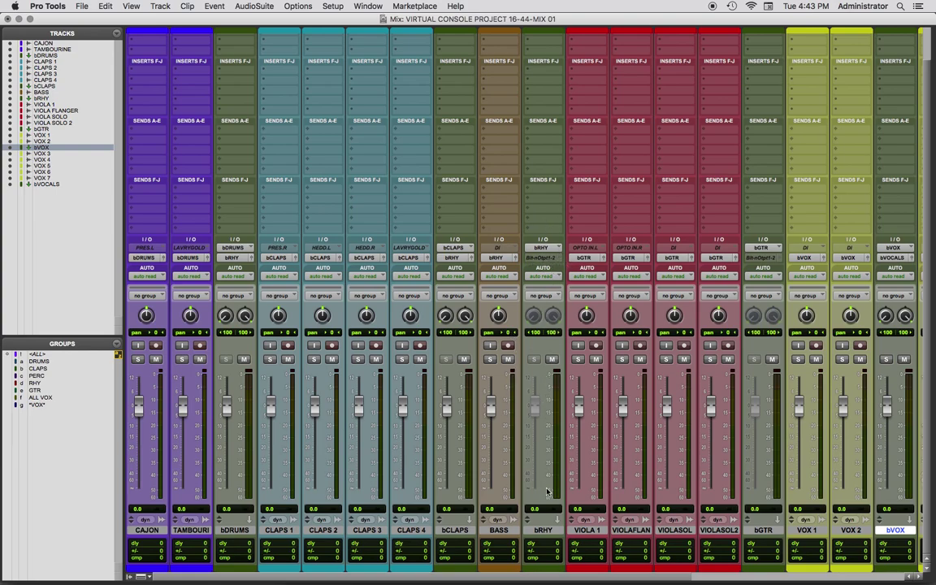
pyautogui.moveTo(555, 577); pyautogui.dragTo(766, 574)
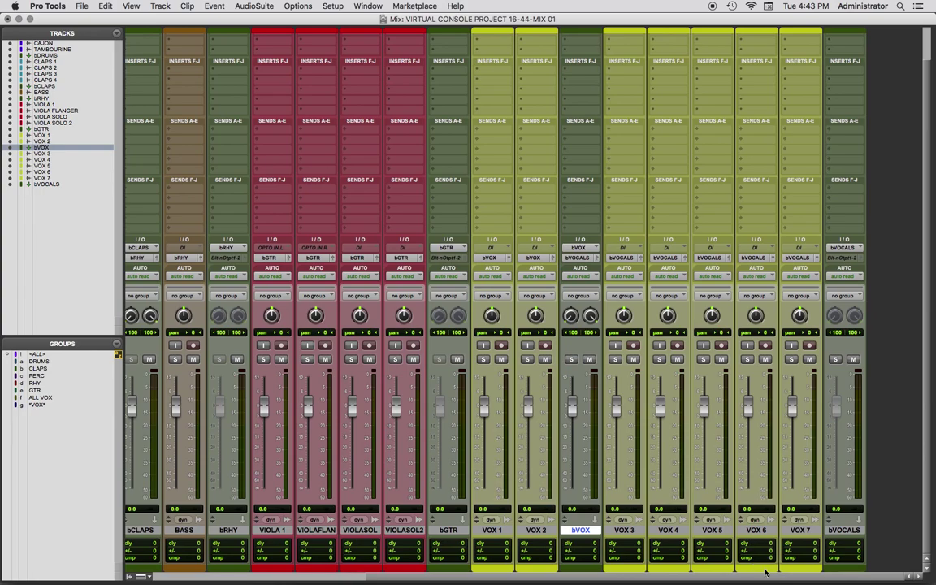
pyautogui.click(227, 529)
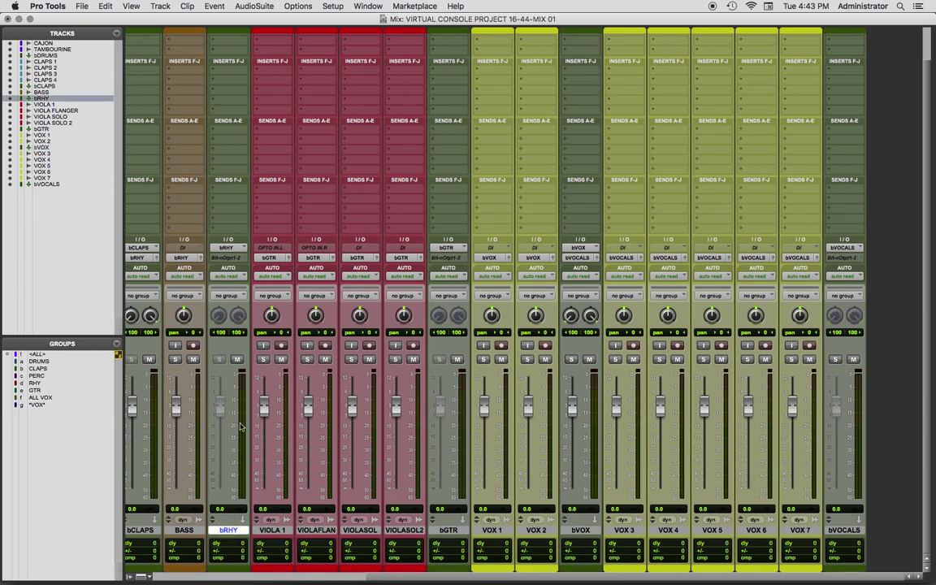
pyautogui.keyDown('super'); pyautogui.click(450, 531); pyautogui.keyUp('super')
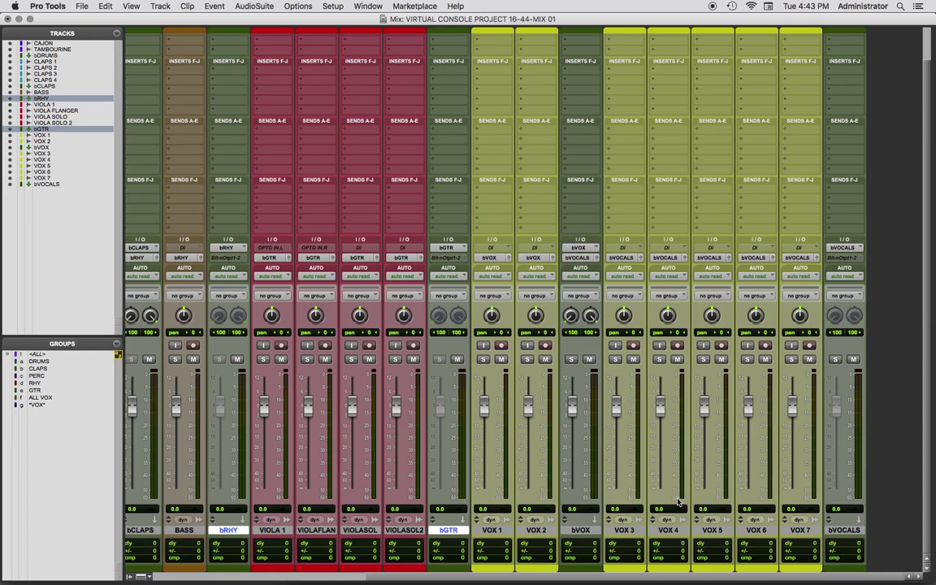
pyautogui.keyDown('super'); pyautogui.click(845, 531); pyautogui.keyUp('super')
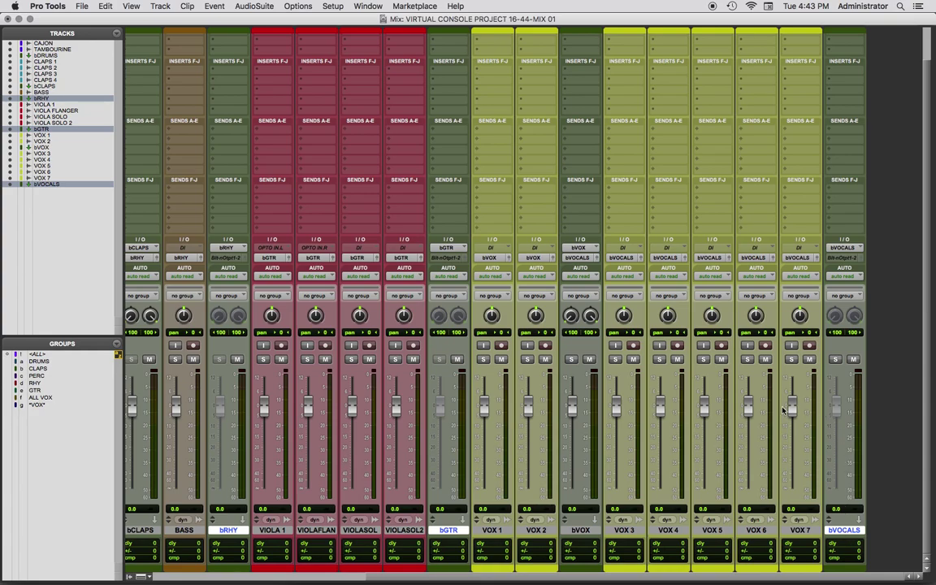
pyautogui.click(843, 260)
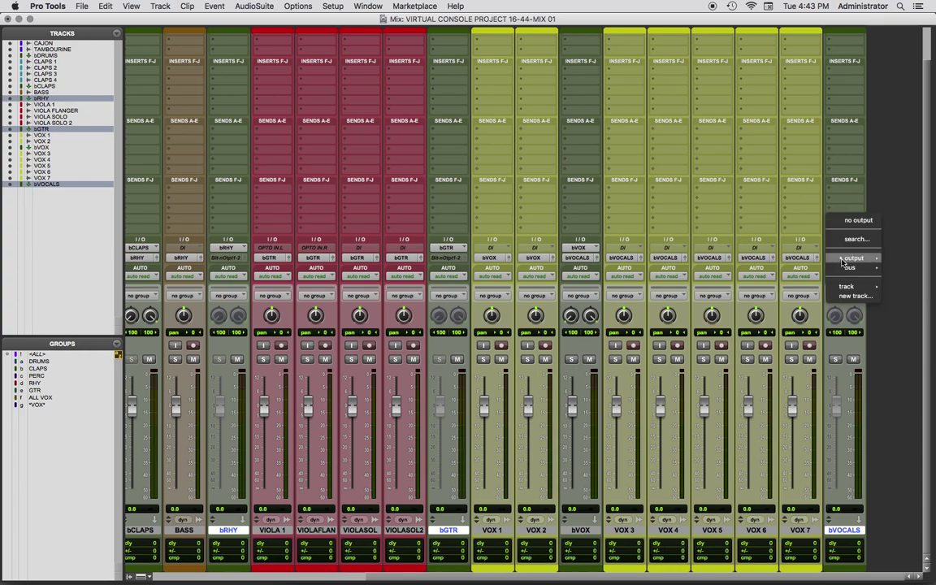
# Feed bRHY, bGTR and bVOCALS into a new stereo aux track named MIX.
pyautogui.click(854, 296)
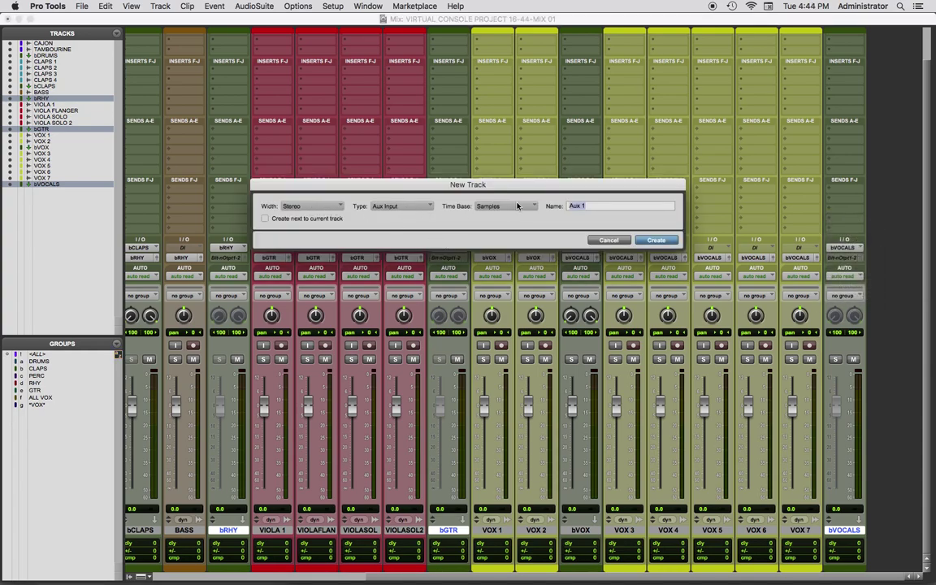
pyautogui.write('Mi')
pyautogui.press('Return')
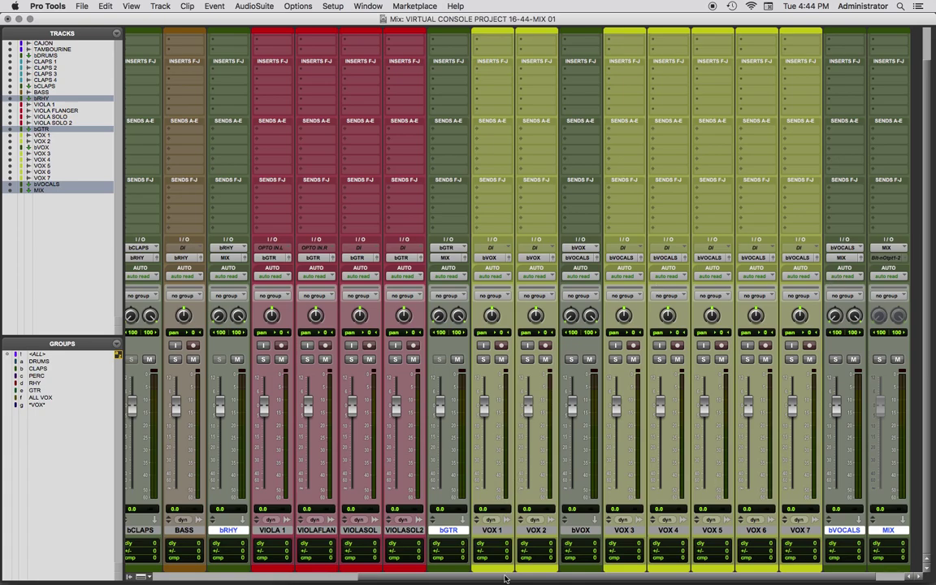
pyautogui.moveTo(503, 579); pyautogui.dragTo(556, 573)
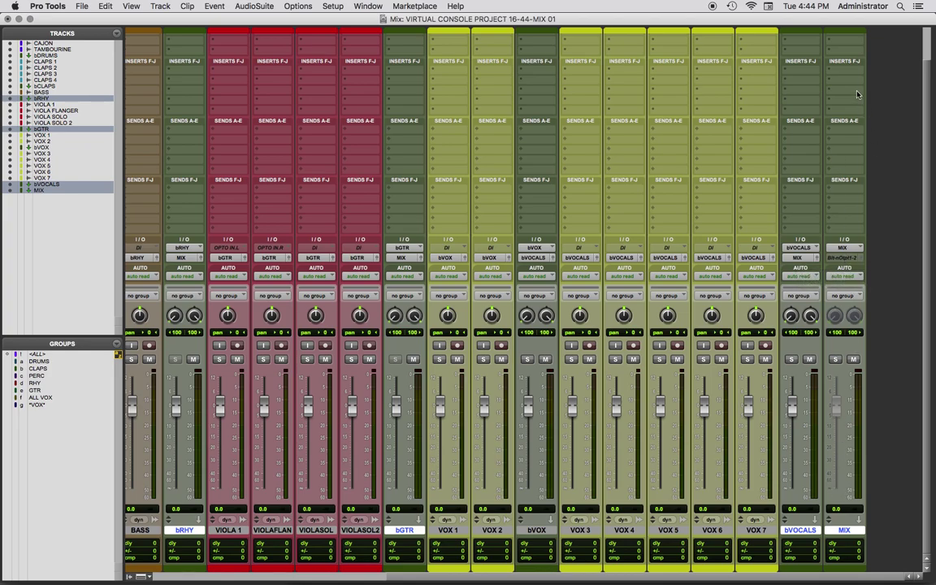
pyautogui.click(845, 257)
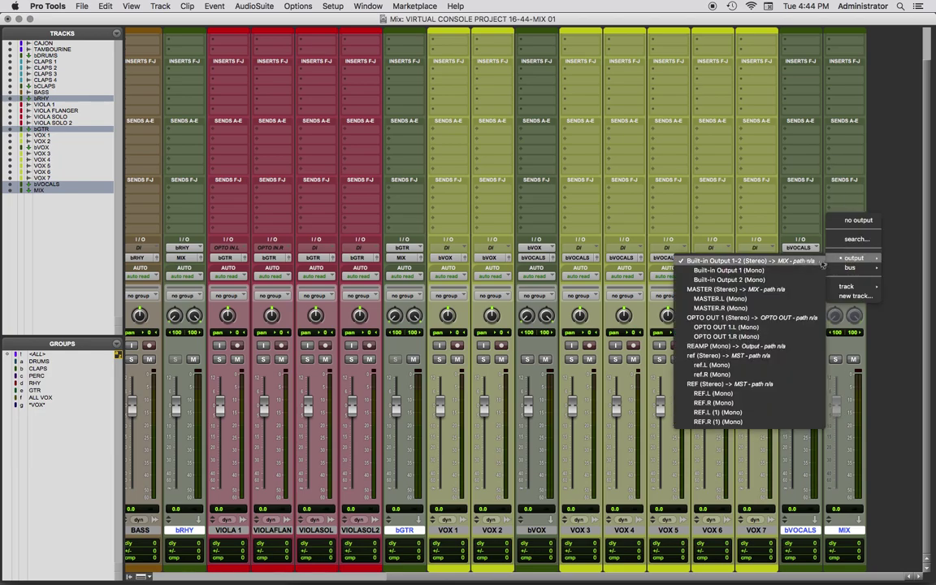
# Send MIX to Built-in Output 1-2 and map that bus to Analog 1-2 in I/O Setup.
pyautogui.click(918, 258)
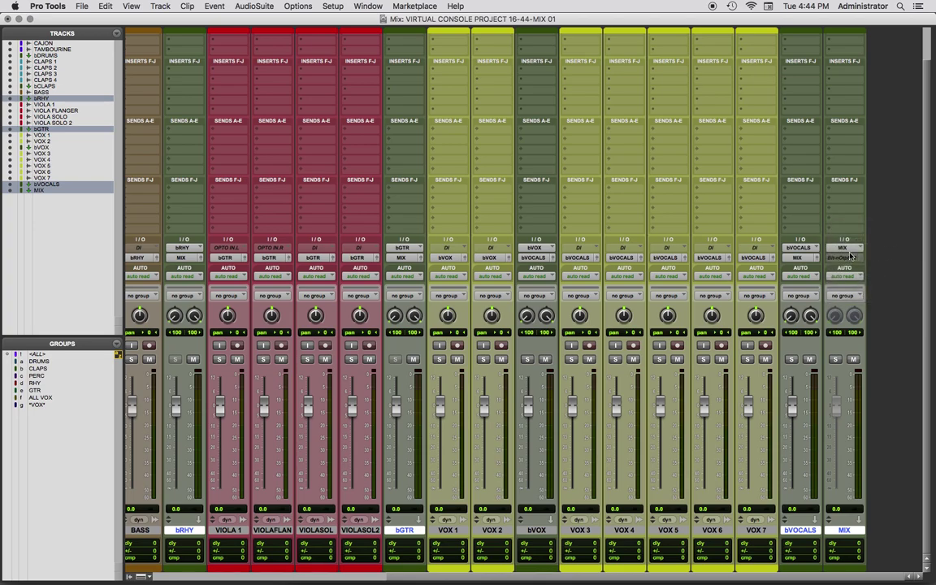
pyautogui.click(333, 7)
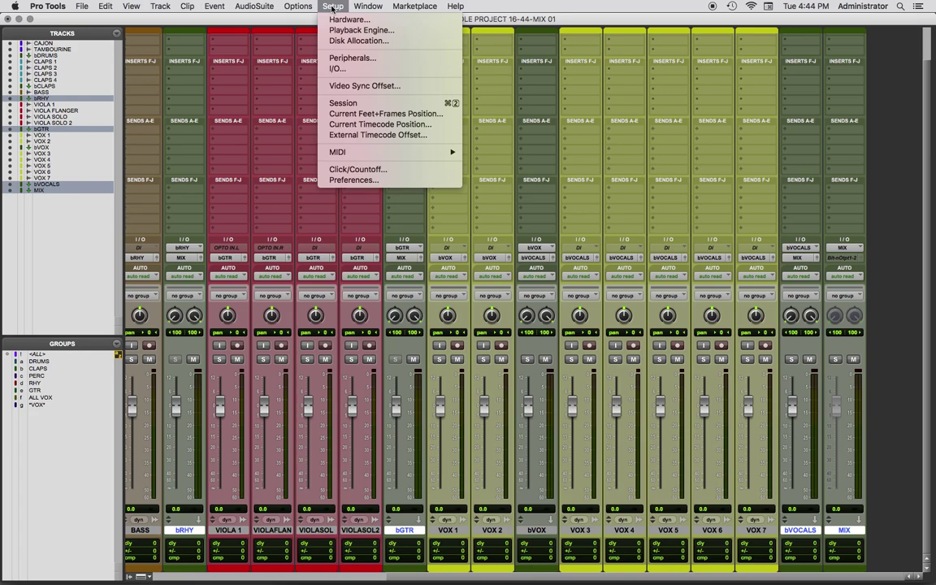
pyautogui.click(341, 72)
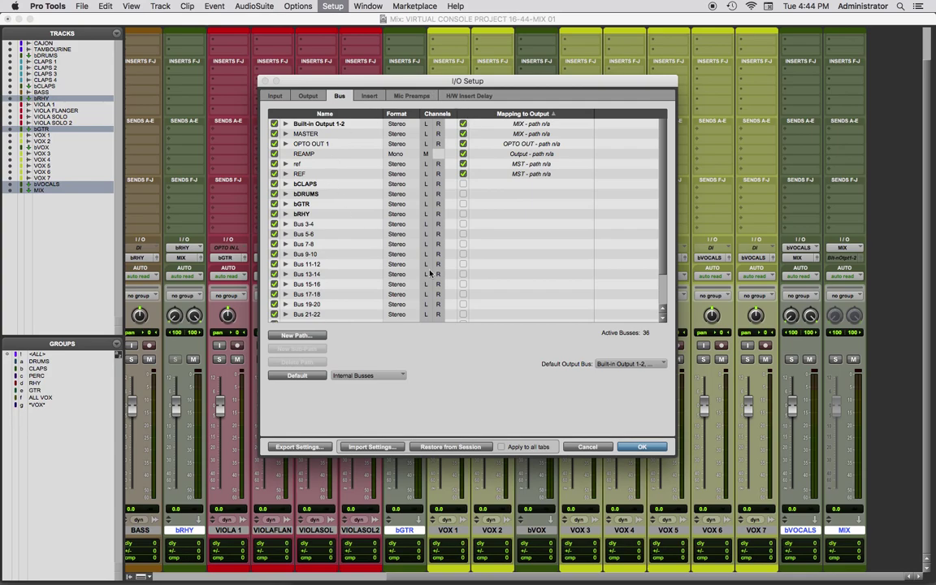
pyautogui.click(328, 126)
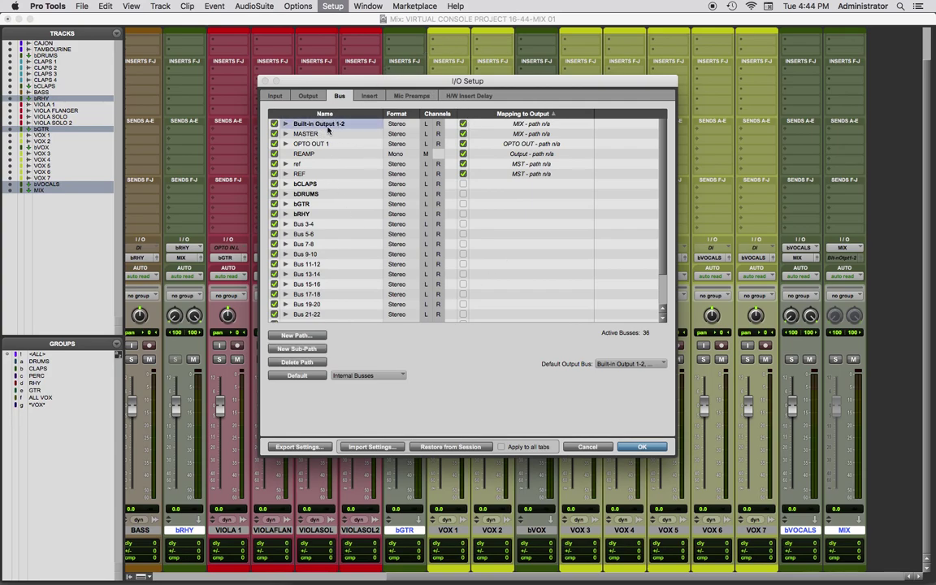
pyautogui.click(529, 127)
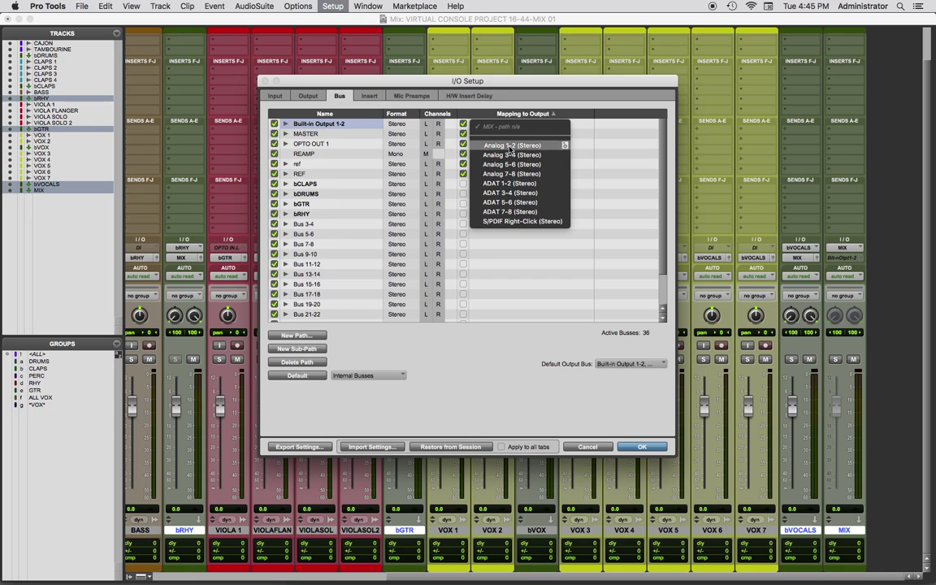
pyautogui.click(512, 146)
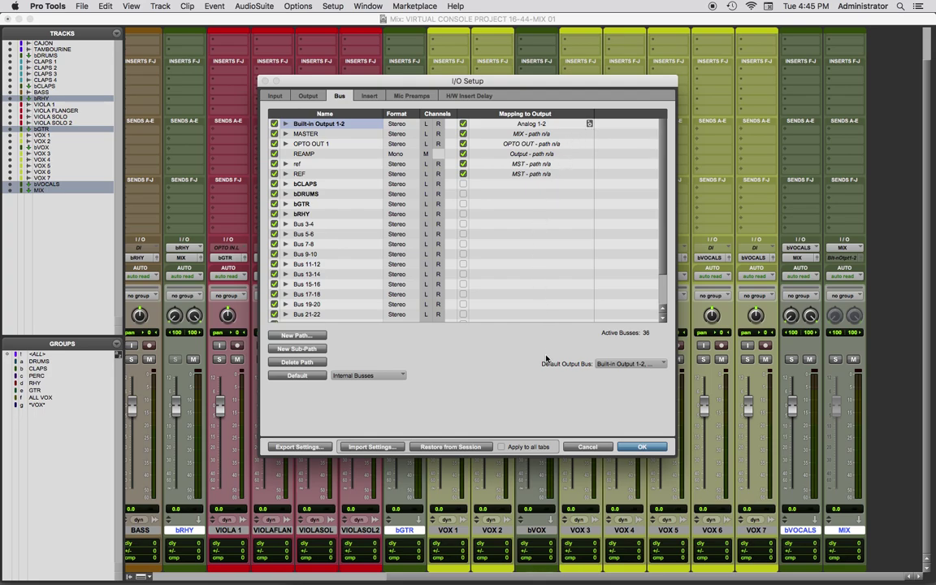
# Set the session's default output bus to stereo MIX and confirm the I/O setup.
pyautogui.click(597, 365)
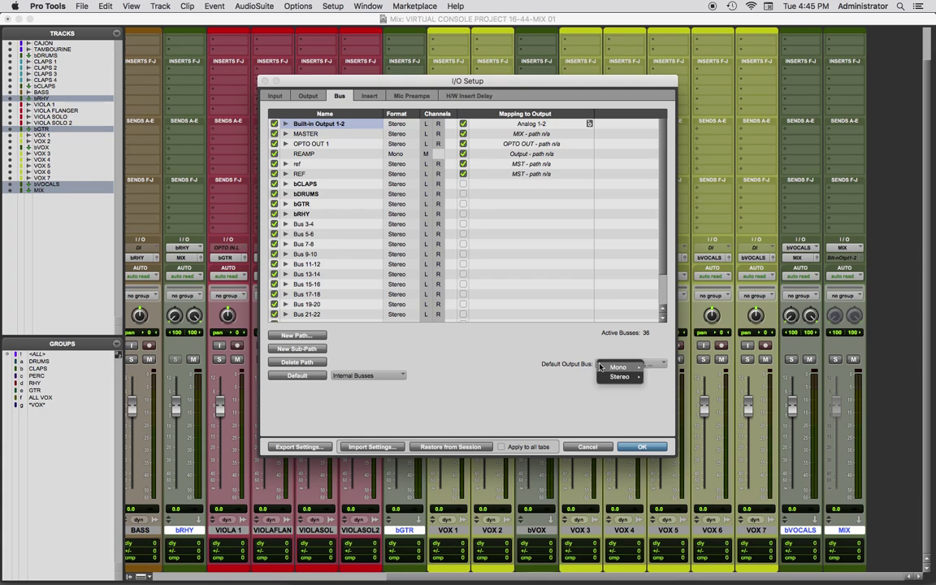
pyautogui.moveTo(677, 370)
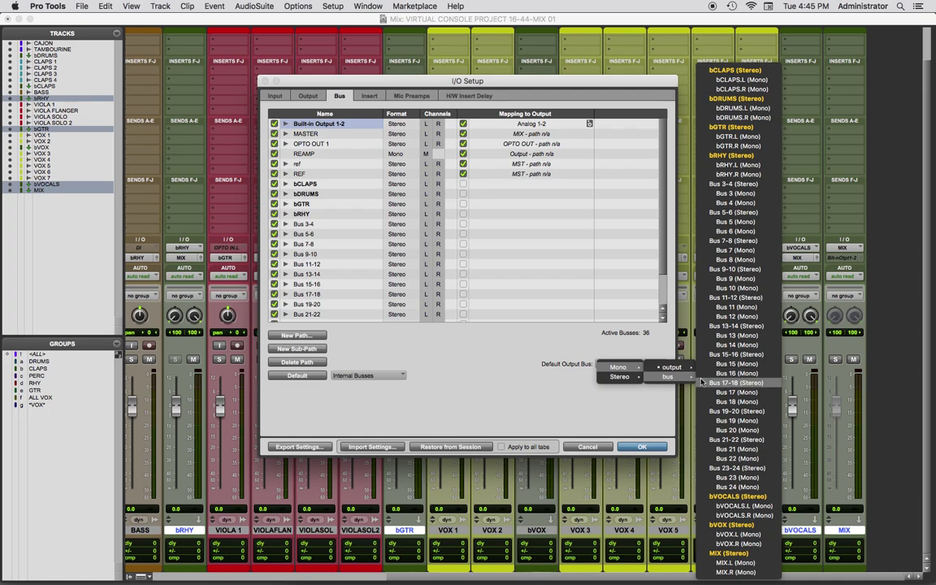
pyautogui.click(730, 556)
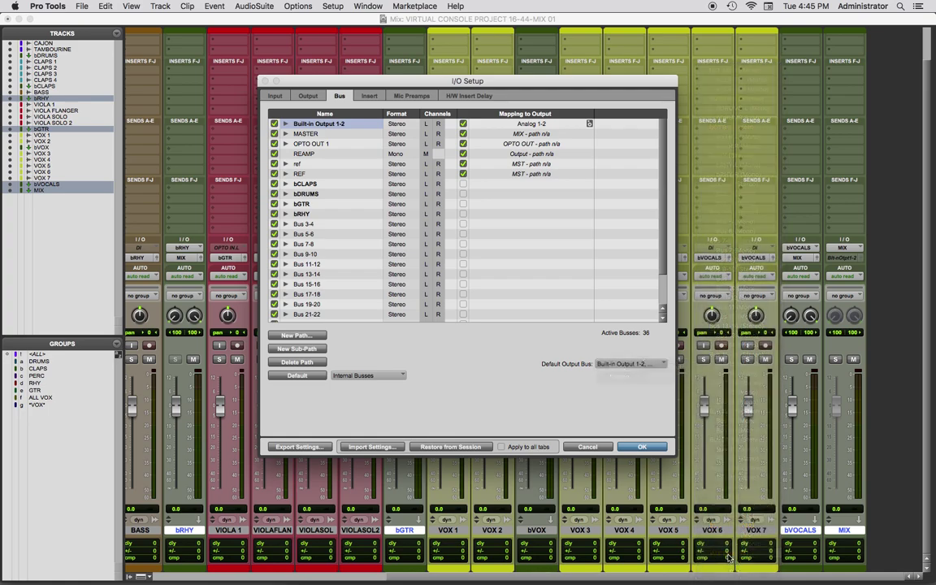
pyautogui.click(623, 368)
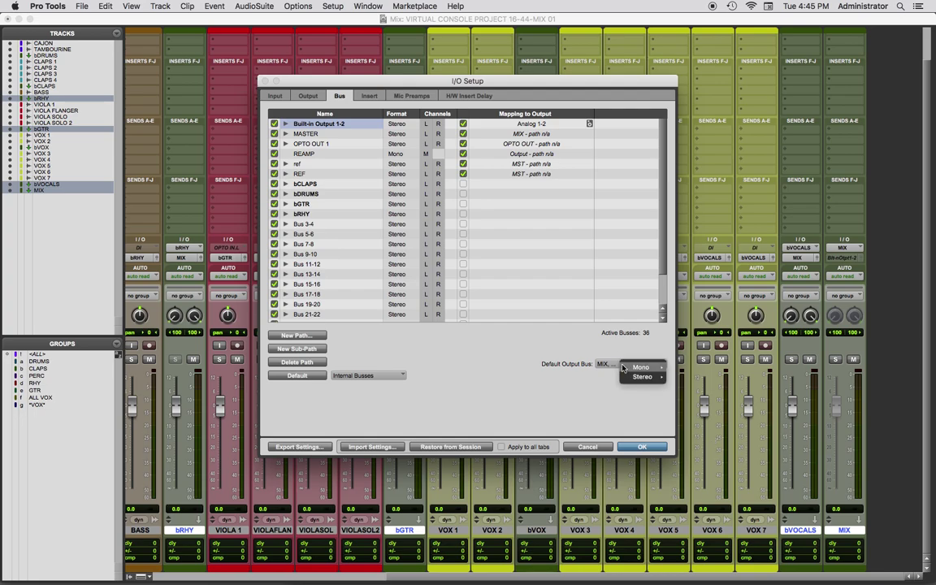
pyautogui.moveTo(642, 377)
pyautogui.moveTo(681, 382)
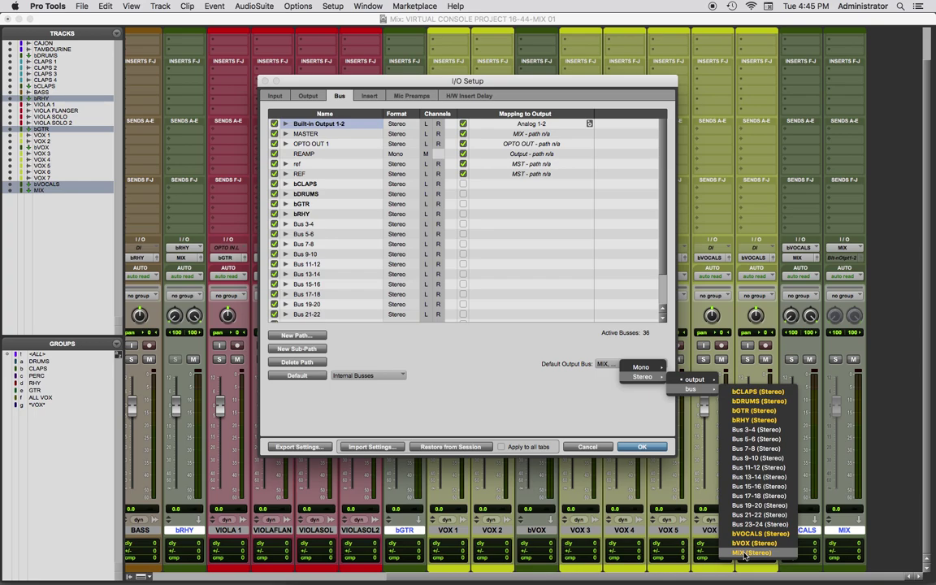
pyautogui.click(745, 553)
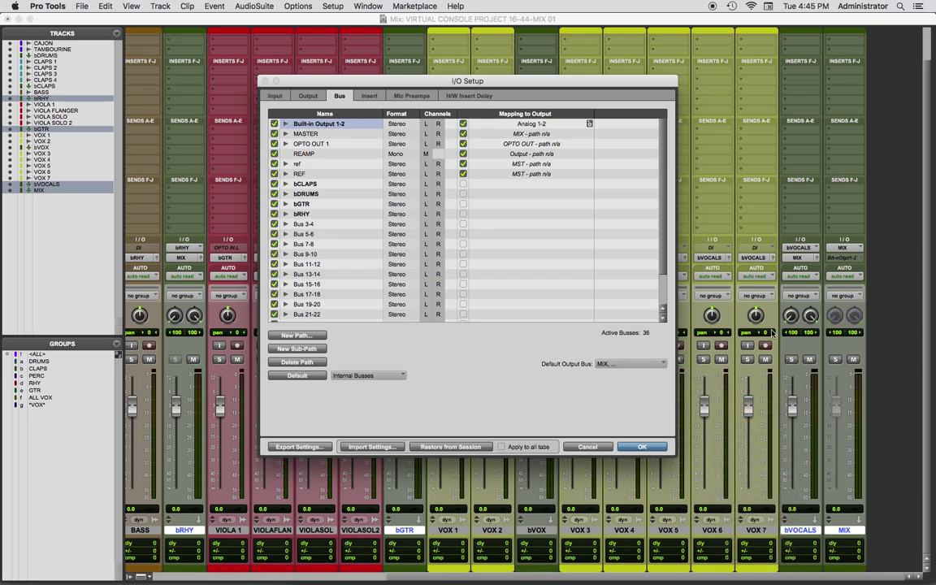
pyautogui.click(643, 447)
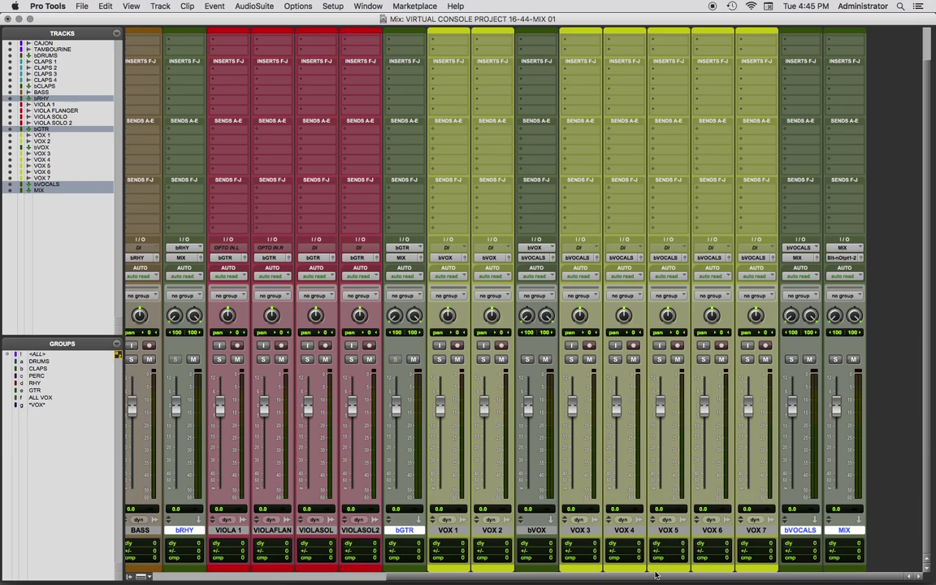
pyautogui.moveTo(657, 577); pyautogui.dragTo(579, 579)
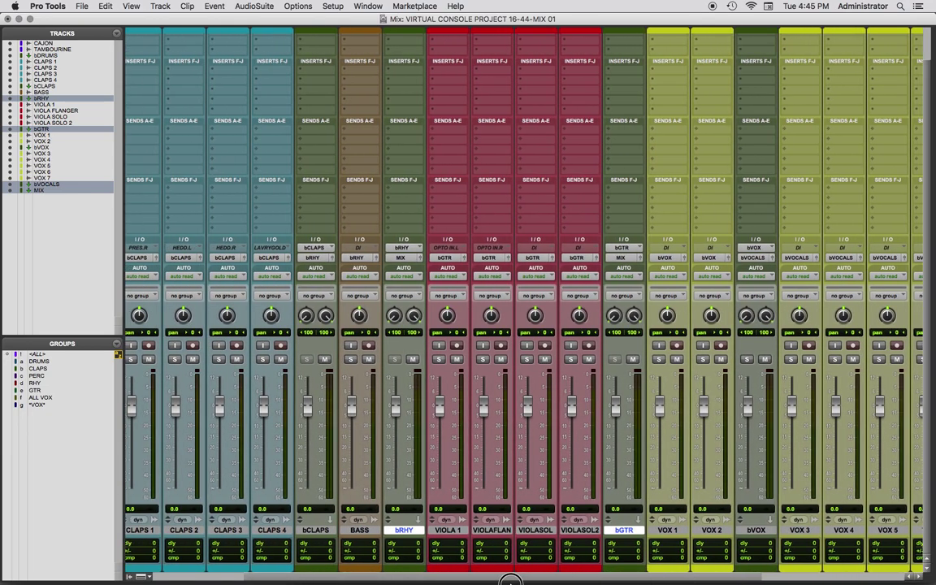
pyautogui.moveTo(510, 580); pyautogui.dragTo(721, 578)
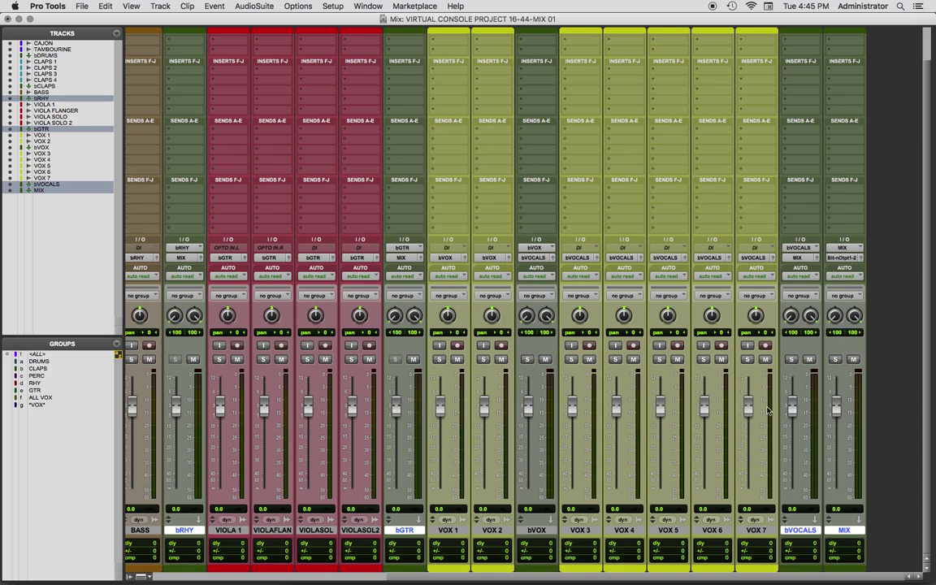
pyautogui.press('super+Tab')
pyautogui.press('super+Tab')
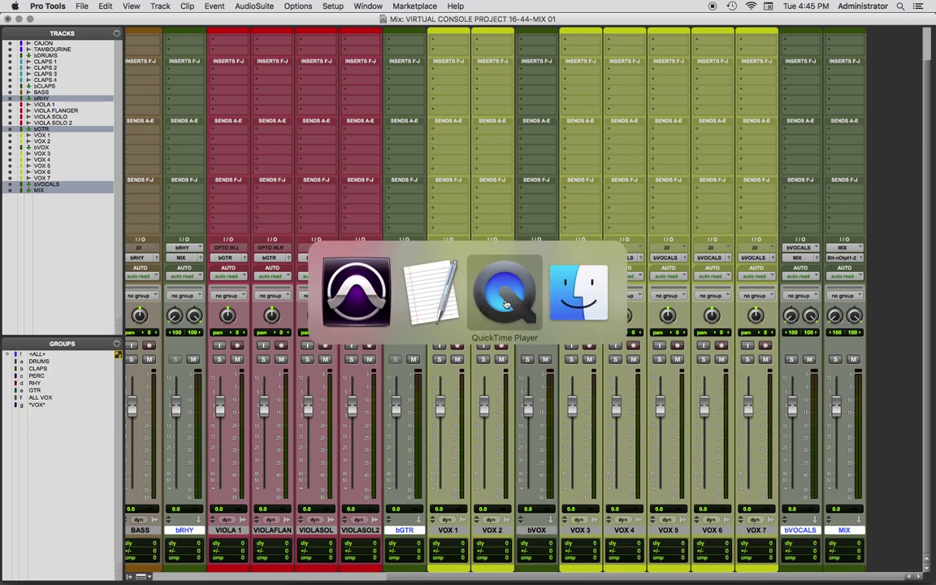
pyautogui.click(435, 313)
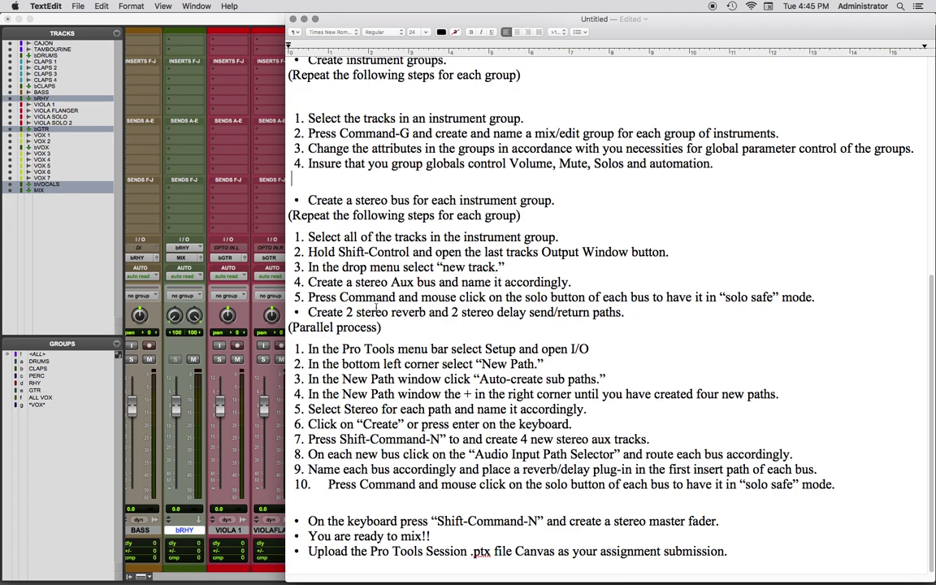
pyautogui.moveTo(347, 312); pyautogui.dragTo(526, 303)
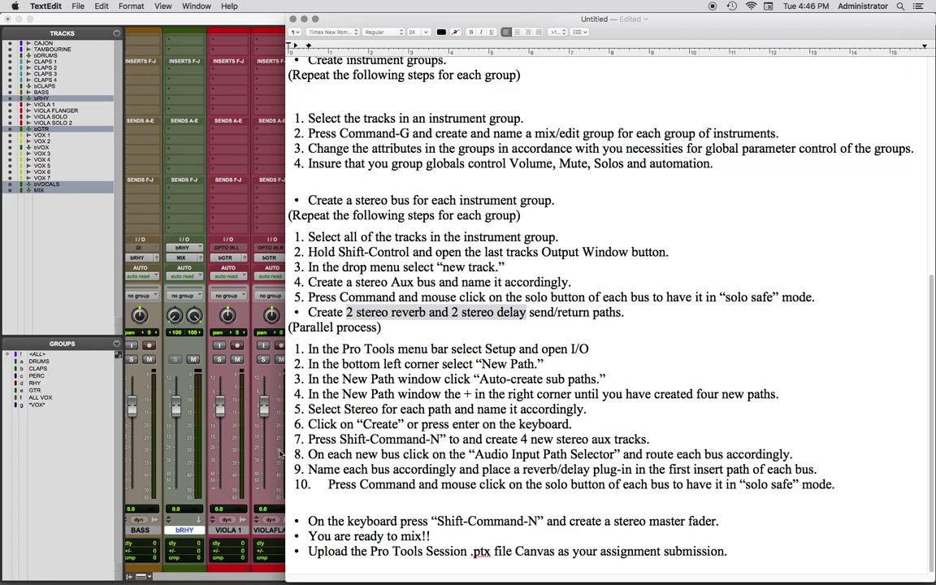
pyautogui.click(213, 414)
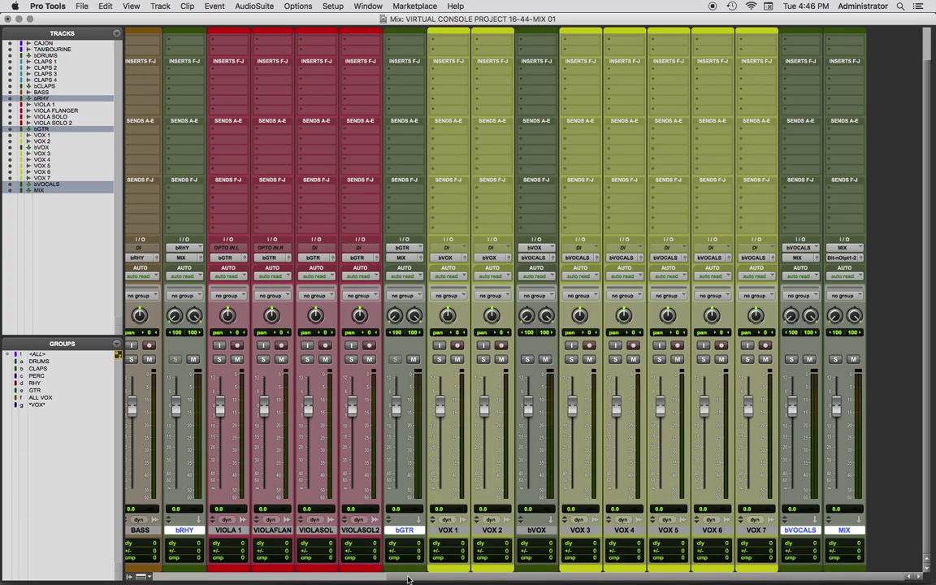
# Check CLAPS 4's output without changing it, deselect all tracks, and open the Setup menu.
pyautogui.moveTo(395, 576); pyautogui.dragTo(137, 577)
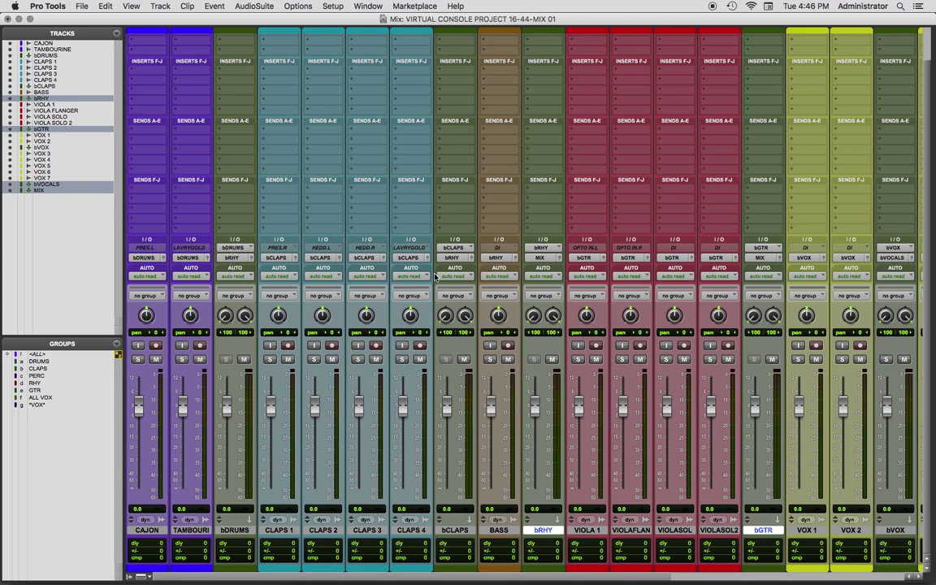
pyautogui.click(408, 258)
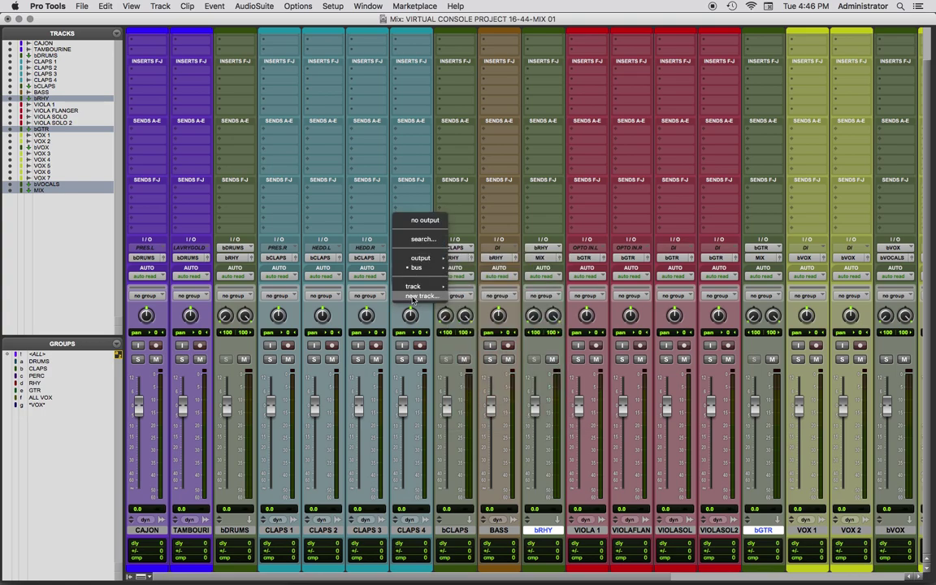
pyautogui.click(408, 356)
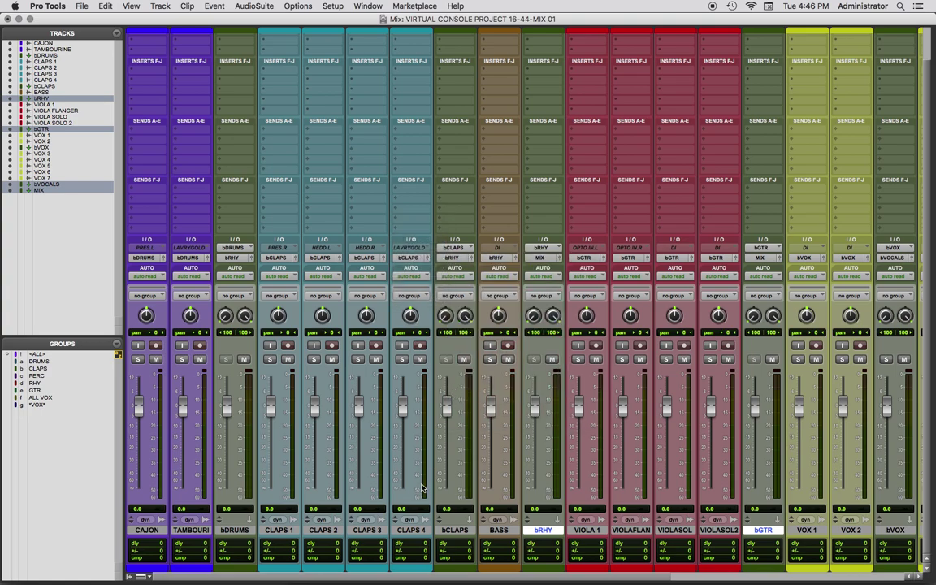
pyautogui.moveTo(442, 577); pyautogui.dragTo(688, 577)
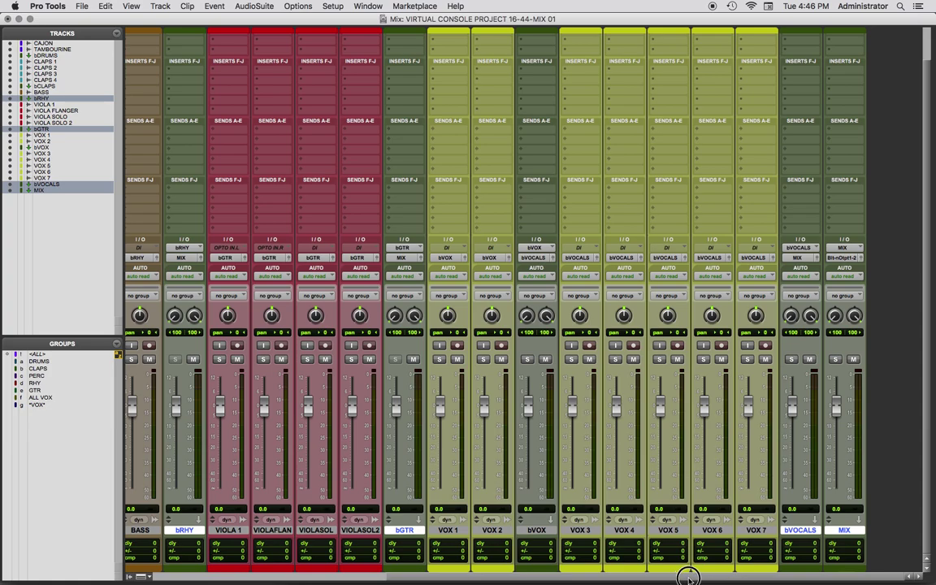
pyautogui.keyDown('alt'); pyautogui.click(845, 530); pyautogui.keyUp('alt')
pyautogui.click(332, 6)
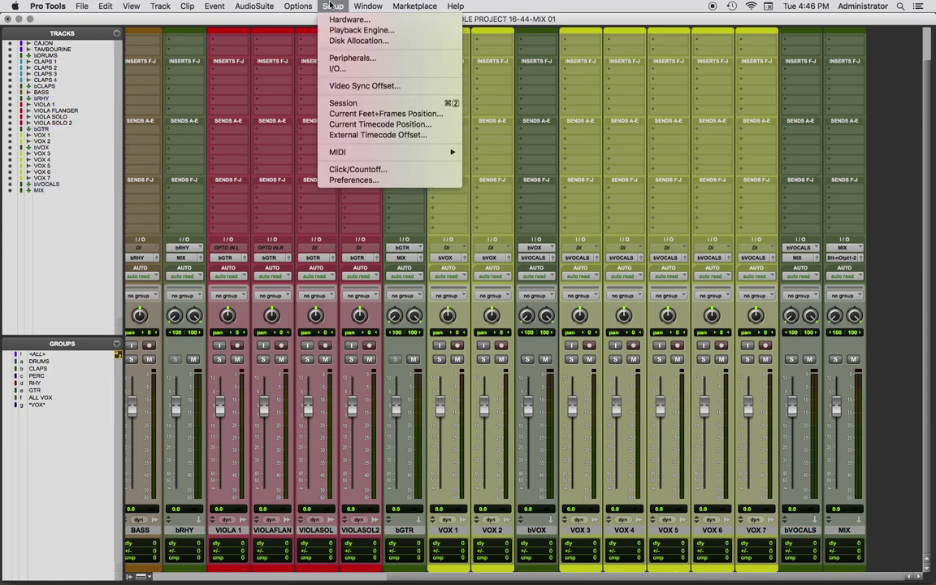
# In I/O Setup's Bus tab, start a new path with Stereo format.
pyautogui.click(335, 70)
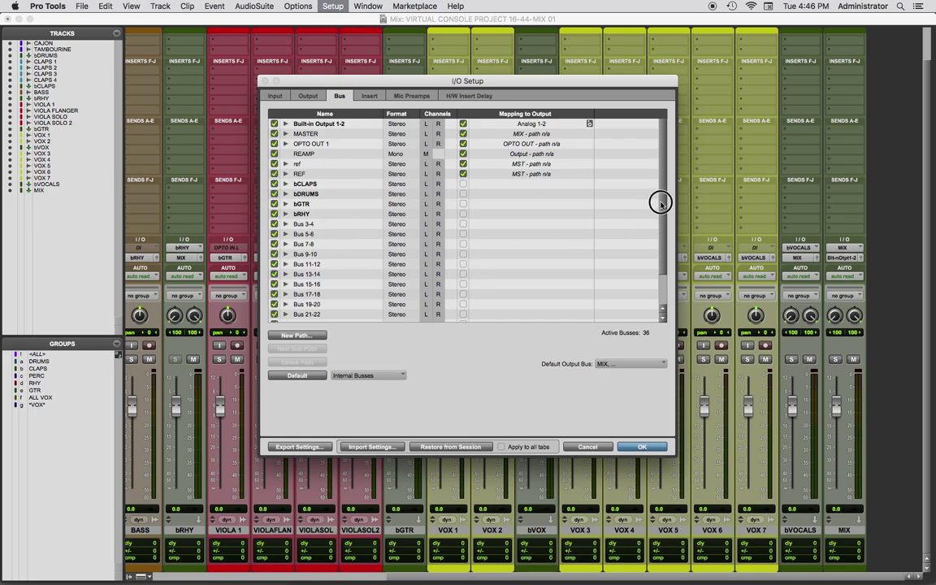
pyautogui.moveTo(660, 201); pyautogui.dragTo(666, 244)
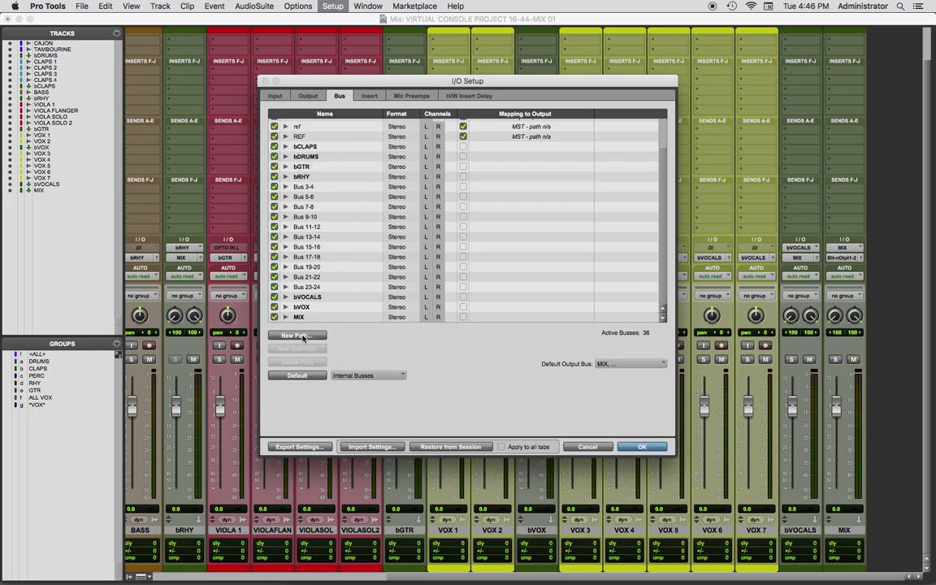
pyautogui.click(304, 339)
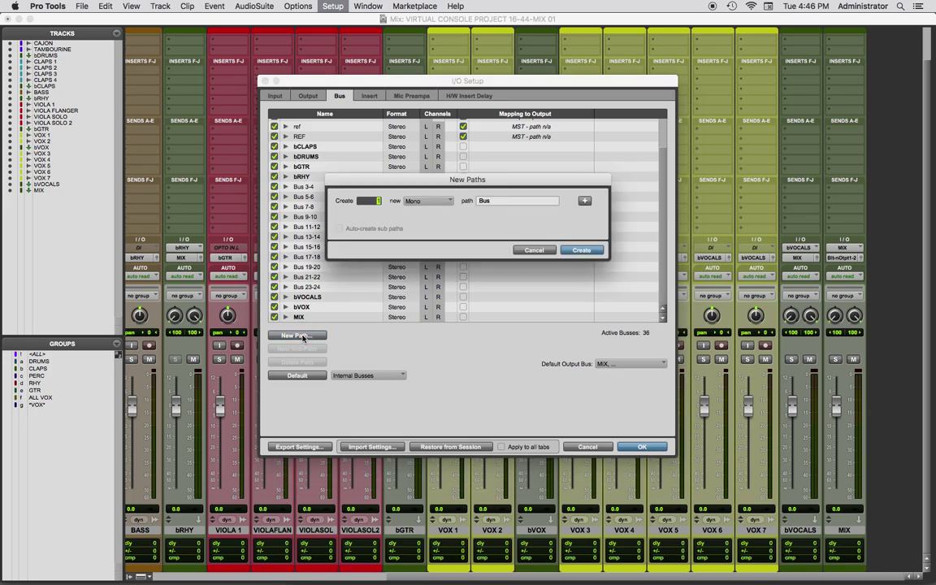
pyautogui.click(425, 201)
pyautogui.click(425, 215)
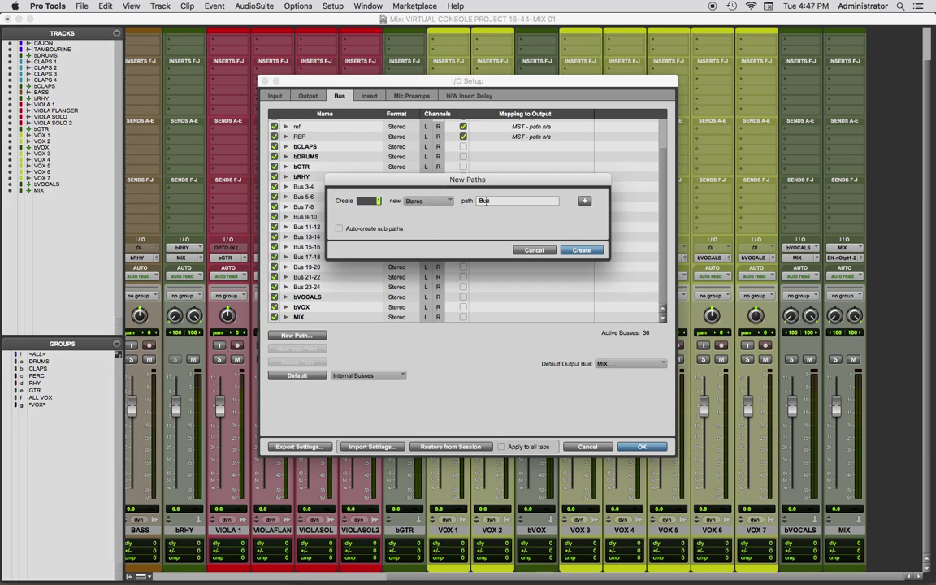
# Add three more new path rows and set each one to Stereo.
pyautogui.click(584, 201)
pyautogui.click(585, 201)
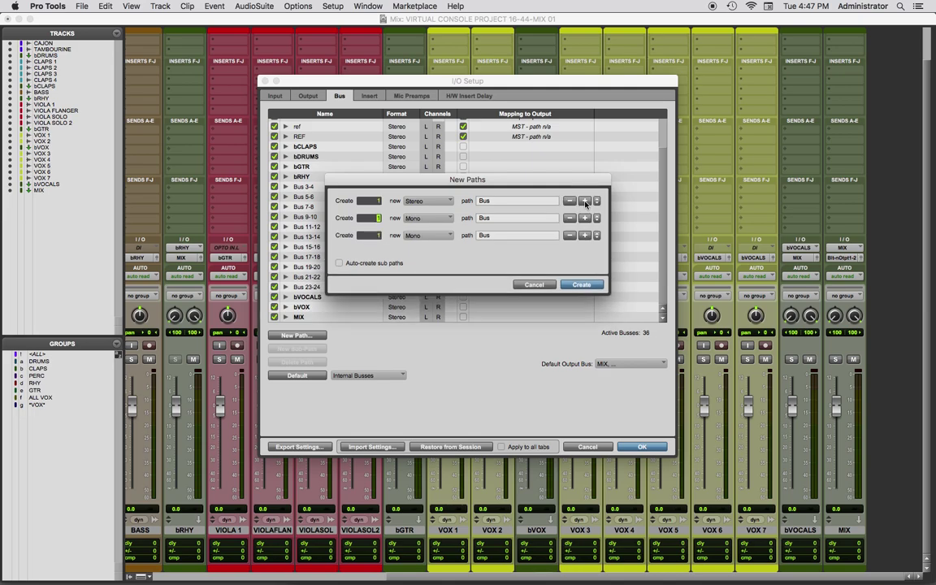
pyautogui.click(584, 202)
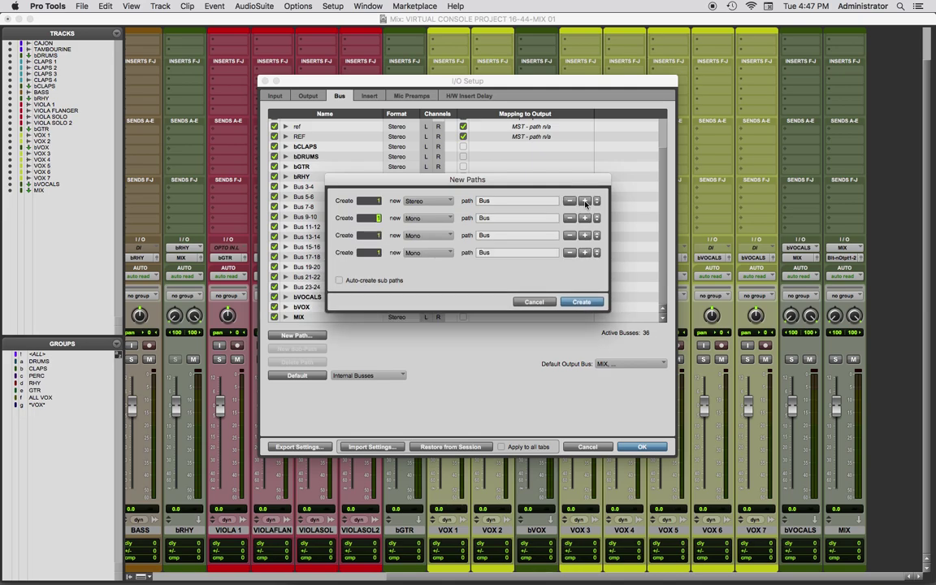
pyautogui.click(427, 218)
pyautogui.click(435, 233)
pyautogui.click(426, 235)
pyautogui.click(435, 255)
pyautogui.click(427, 235)
pyautogui.click(431, 248)
pyautogui.click(426, 253)
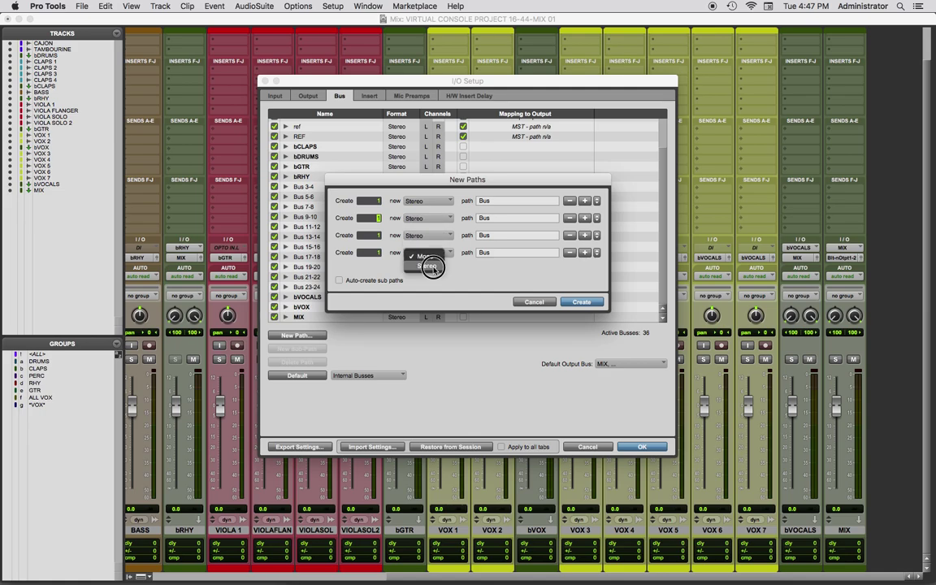
pyautogui.click(431, 266)
# Select the first new path's default Bus name for renaming.
pyautogui.doubleClick(491, 201)
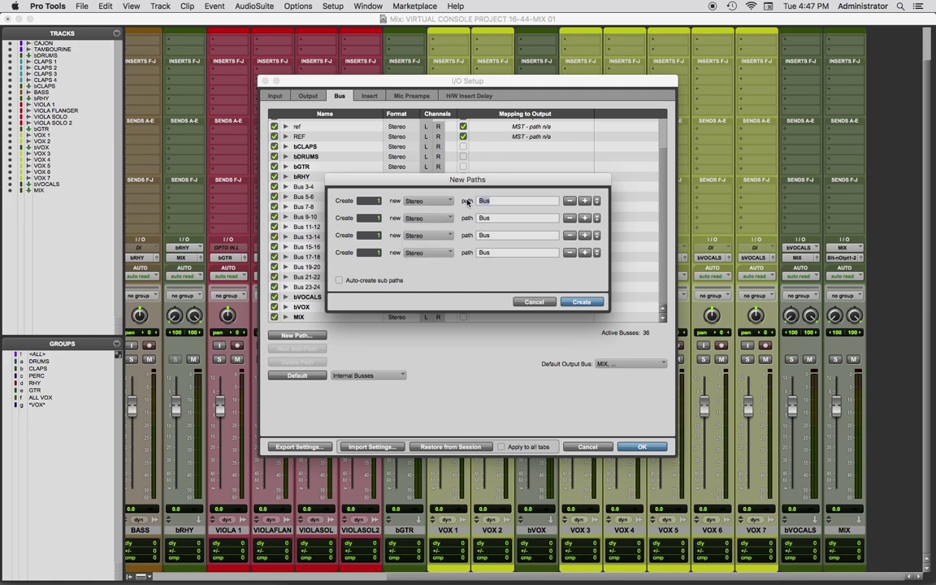
pyautogui.press('super+Tab')
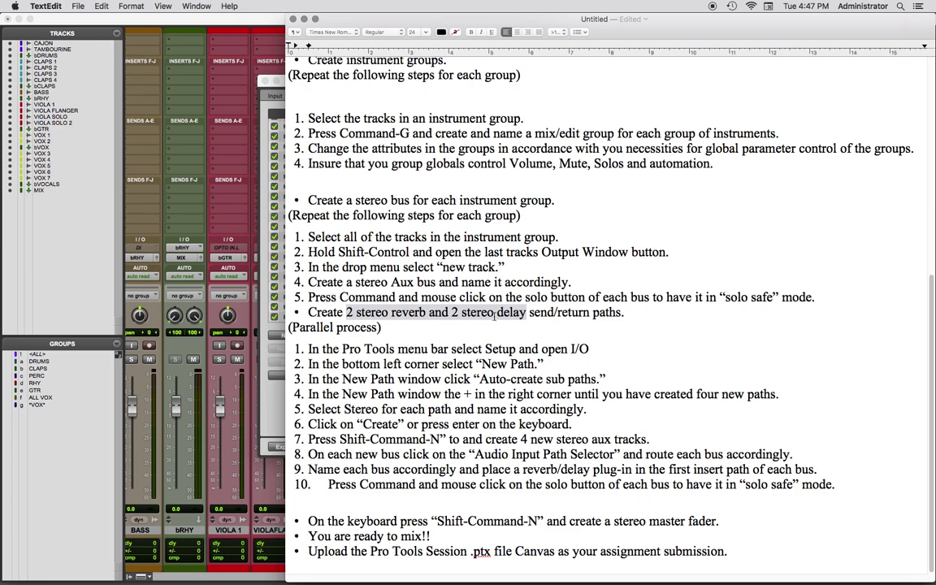
pyautogui.press('super+Tab')
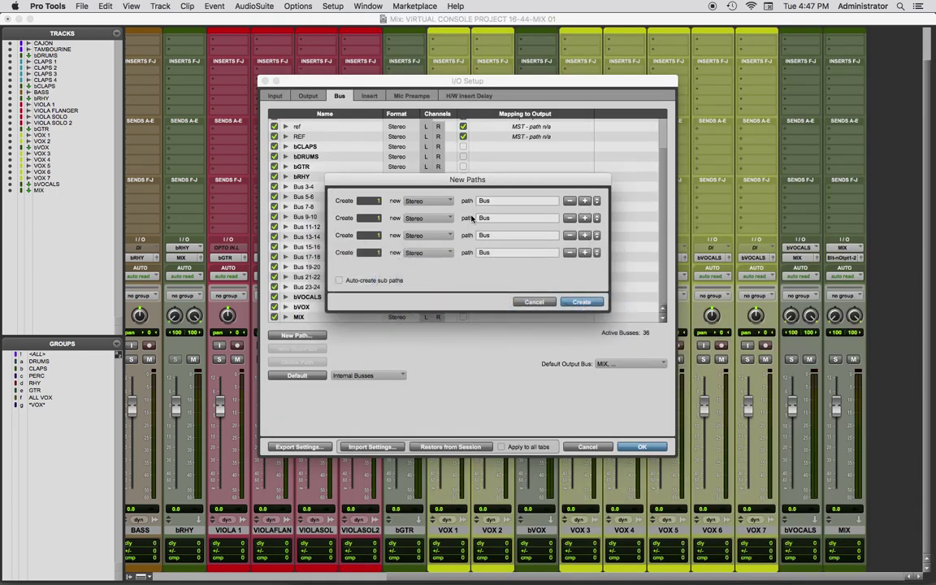
pyautogui.click(475, 201)
# Name the four new paths VERB 1, VERB 2, DLY 1 and DLY 2.
pyautogui.write('VERB 1')
pyautogui.press('Tab')
pyautogui.write('VERB')
pyautogui.click(477, 236)
pyautogui.write('DLY 1')
pyautogui.click(476, 253)
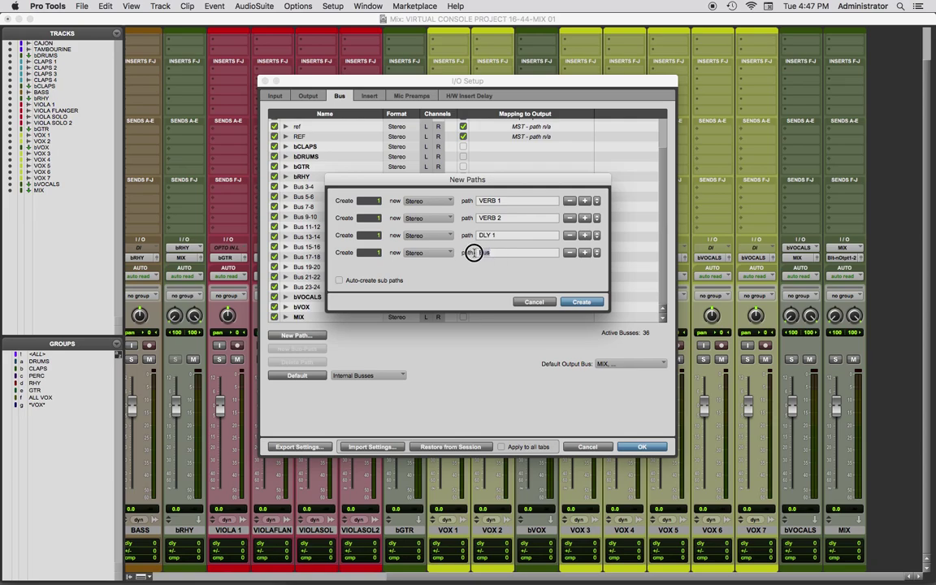
pyautogui.write('DLY 2')
# Verify the path names, enable Auto-create sub paths, and create the four stereo busses.
pyautogui.doubleClick(499, 201)
pyautogui.doubleClick(522, 218)
pyautogui.doubleClick(518, 235)
pyautogui.doubleClick(510, 252)
pyautogui.click(342, 280)
pyautogui.click(582, 302)
# Check VERB 1's sub-paths, apply the new bus setup, and select the MIX track.
pyautogui.scroll(-1, 661, 246)
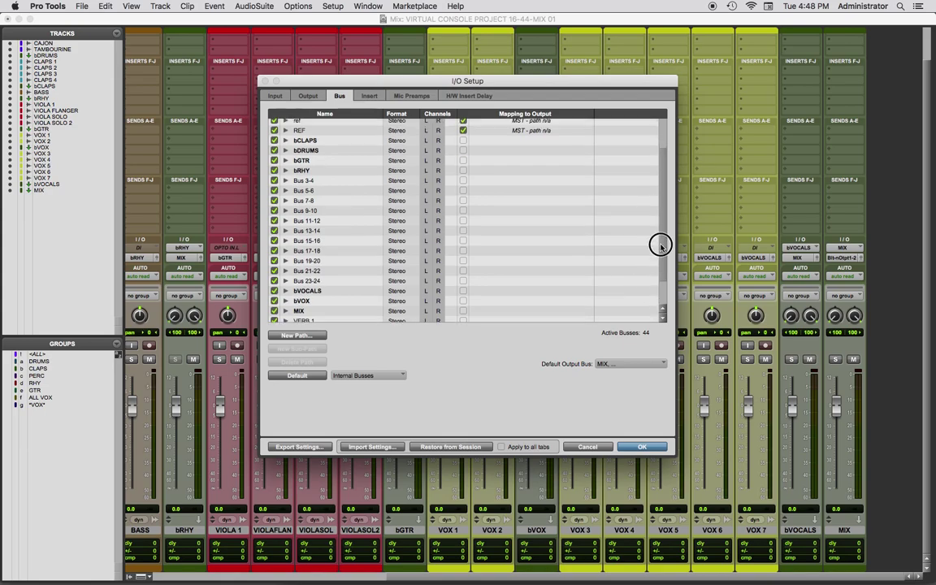
pyautogui.scroll(-2, 660, 245)
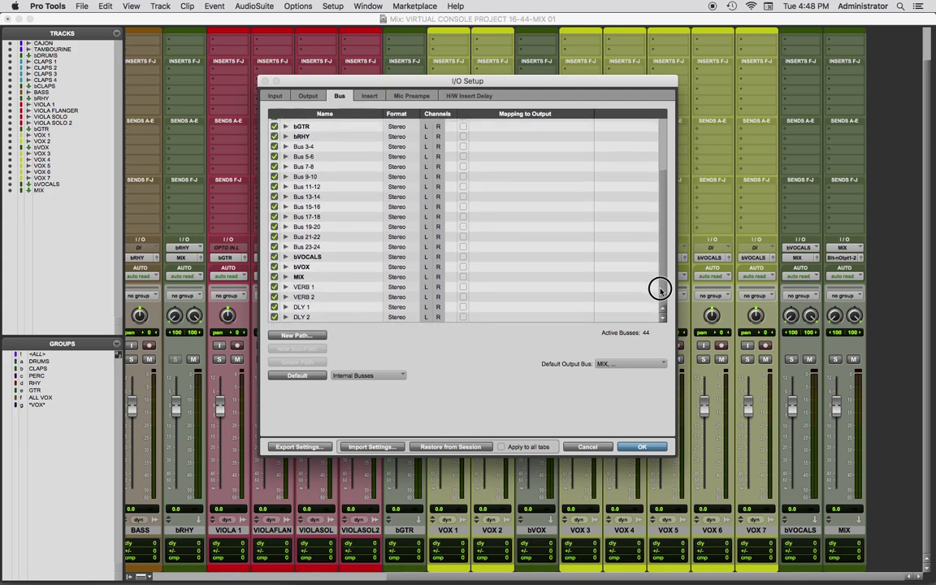
pyautogui.click(285, 287)
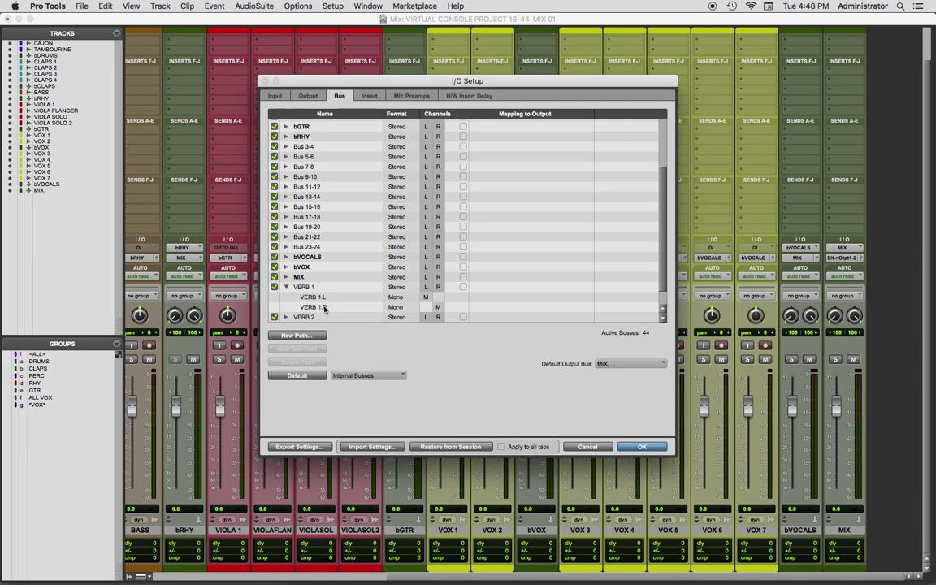
pyautogui.click(285, 286)
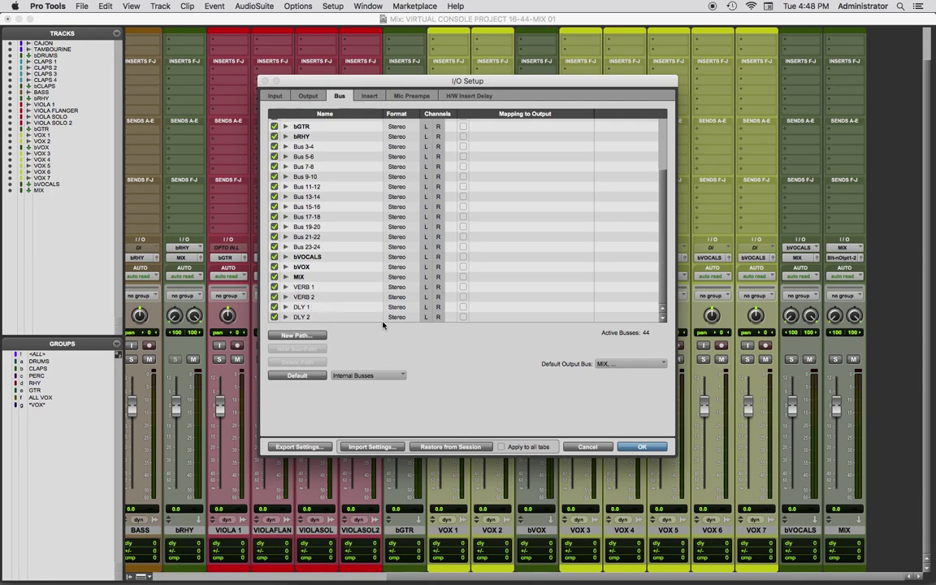
pyautogui.click(642, 447)
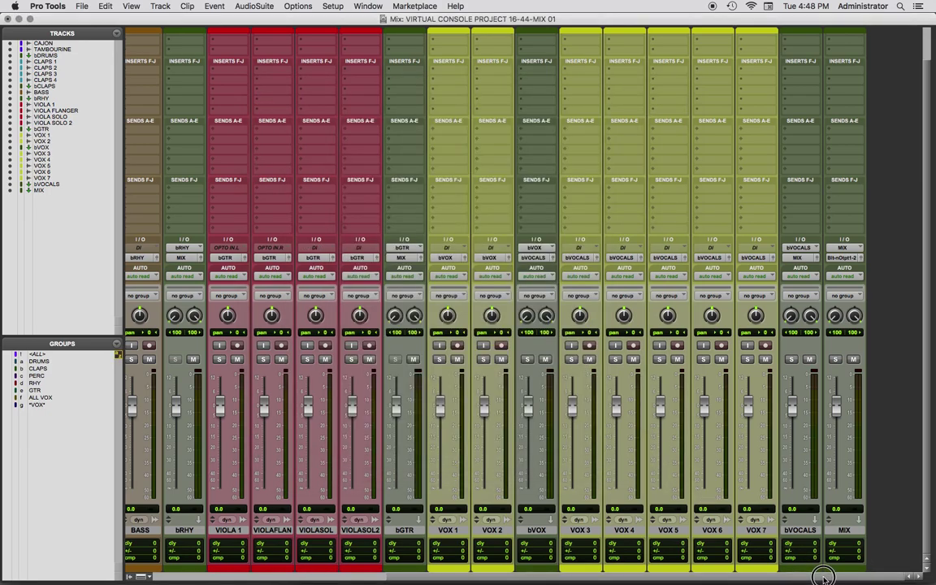
pyautogui.click(852, 532)
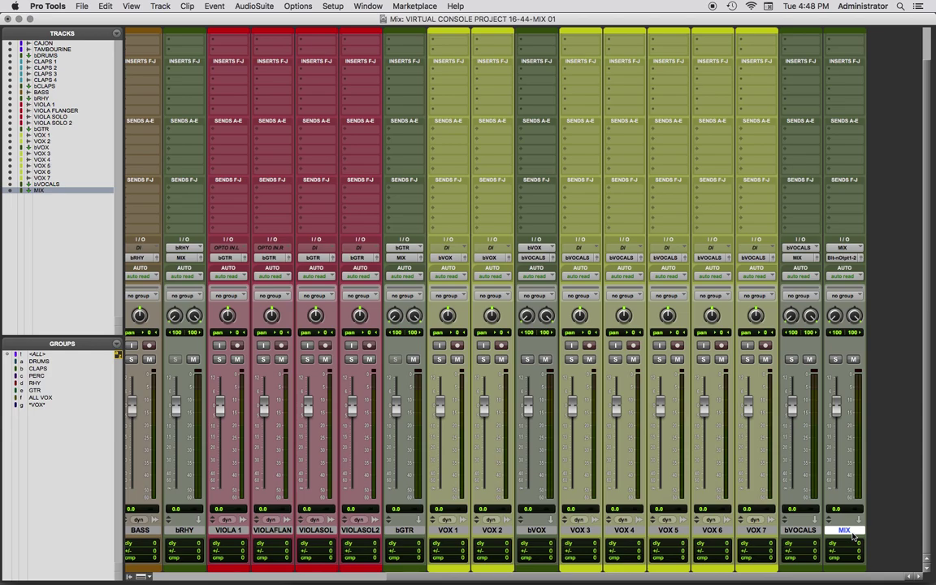
pyautogui.press('super+shift+n')
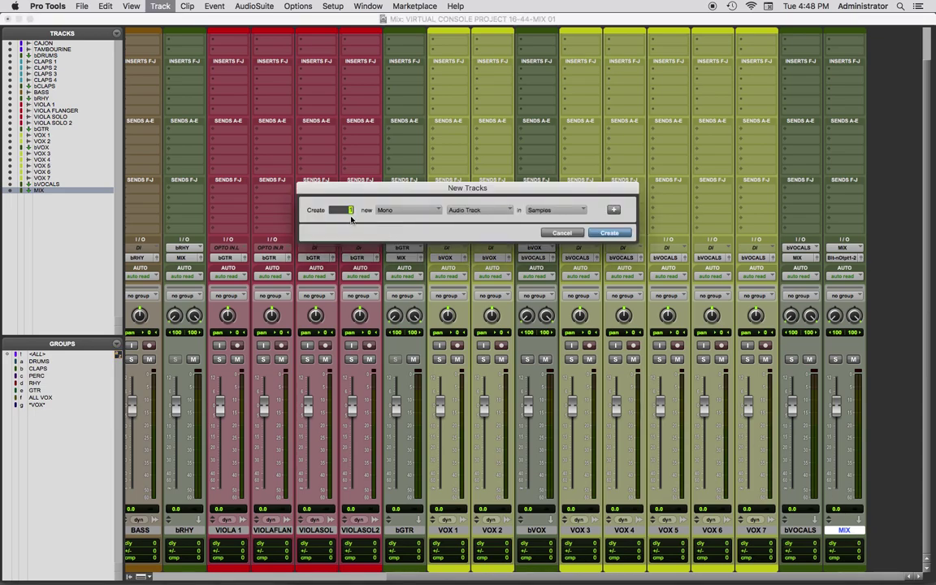
# Create 4 new stereo Aux Input tracks after MIX.
pyautogui.write('4')
pyautogui.click(389, 210)
pyautogui.click(399, 223)
pyautogui.click(468, 211)
pyautogui.click(474, 223)
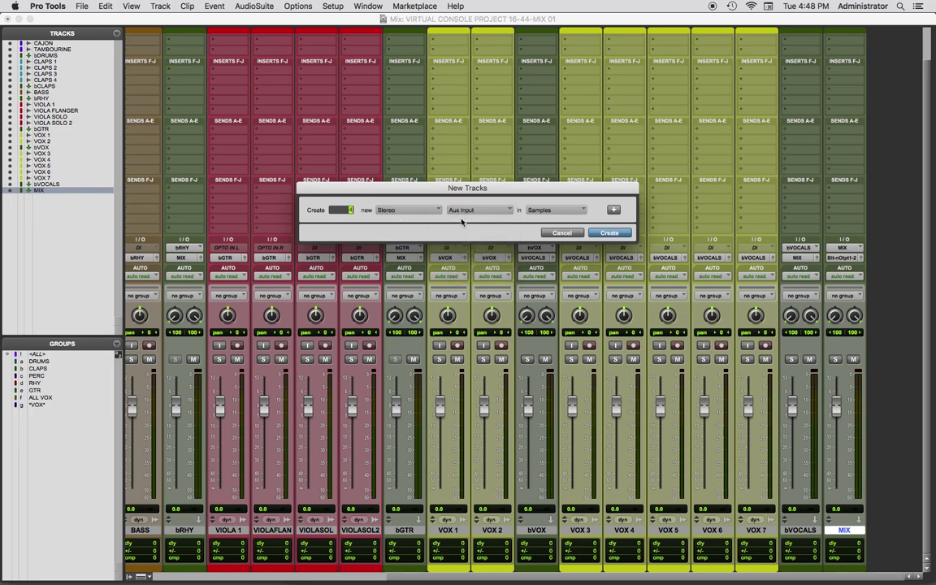
pyautogui.click(609, 233)
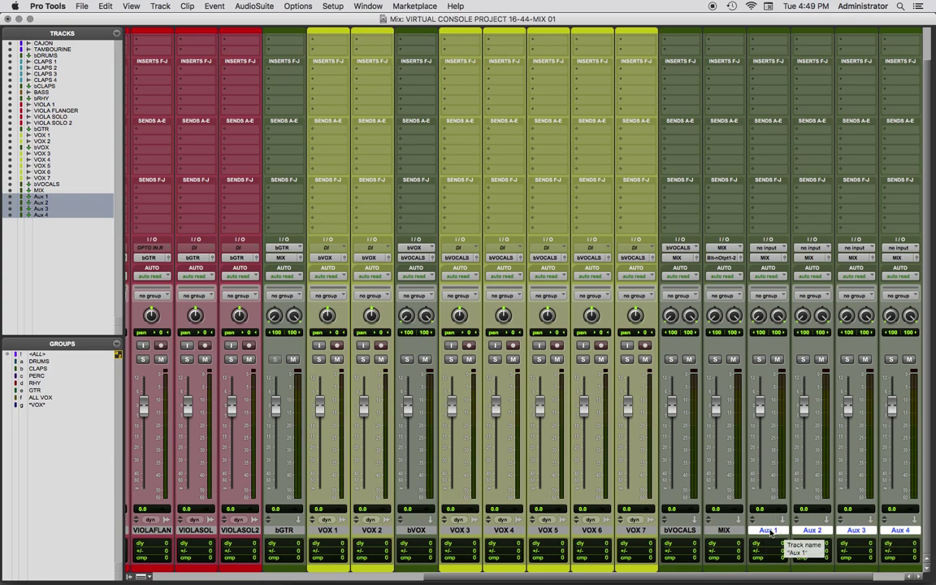
# Rename Aux 1 through Aux 4 to VERB 1, VERB 2, DLY 1 and DLY 2.
pyautogui.rightClick(770, 533)
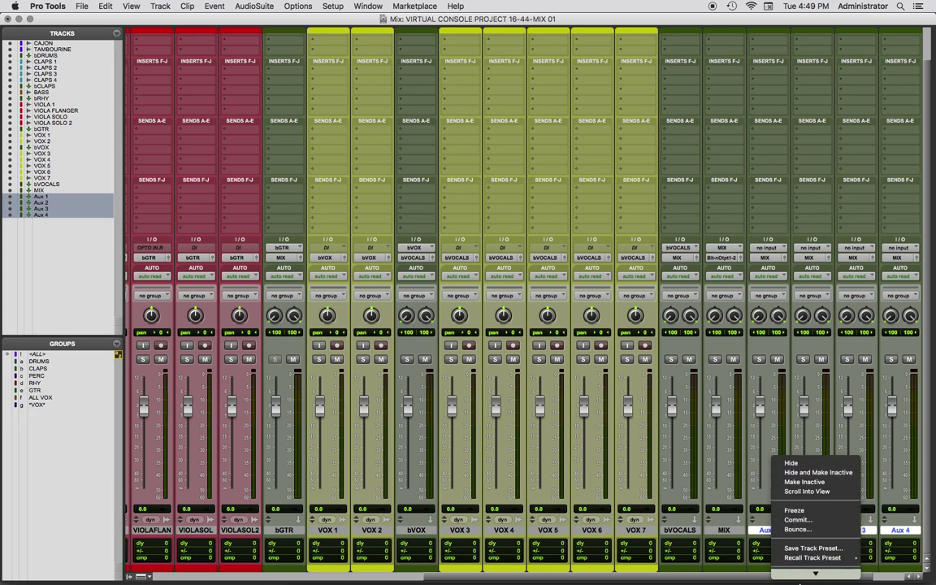
pyautogui.moveTo(815, 573)
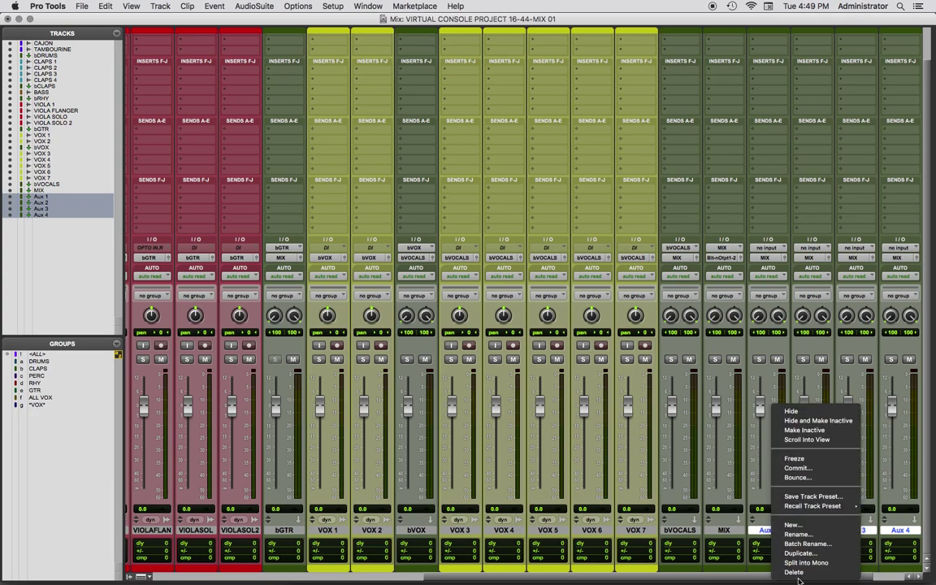
pyautogui.click(799, 535)
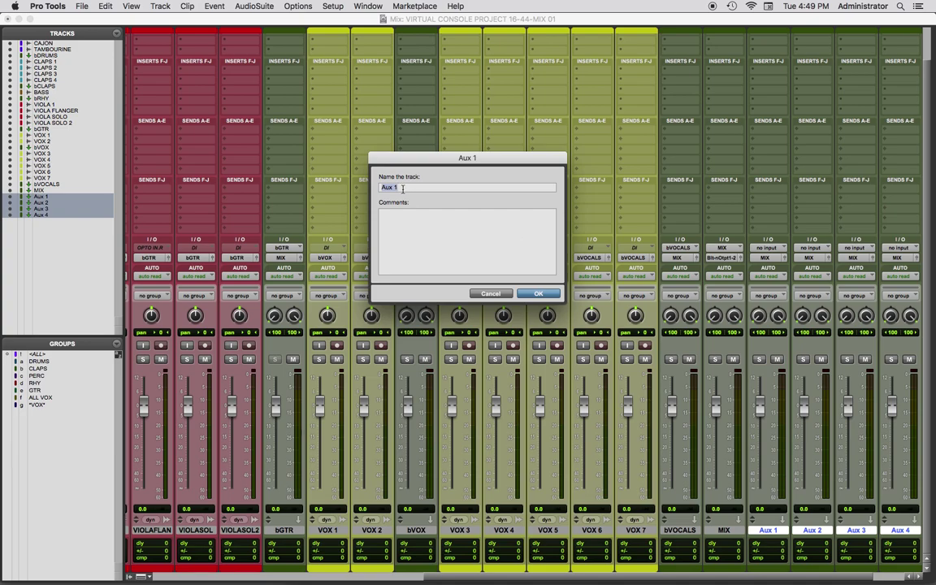
pyautogui.write('VERB')
pyautogui.press('super+Right')
pyautogui.write('V')
pyautogui.press('super+Right')
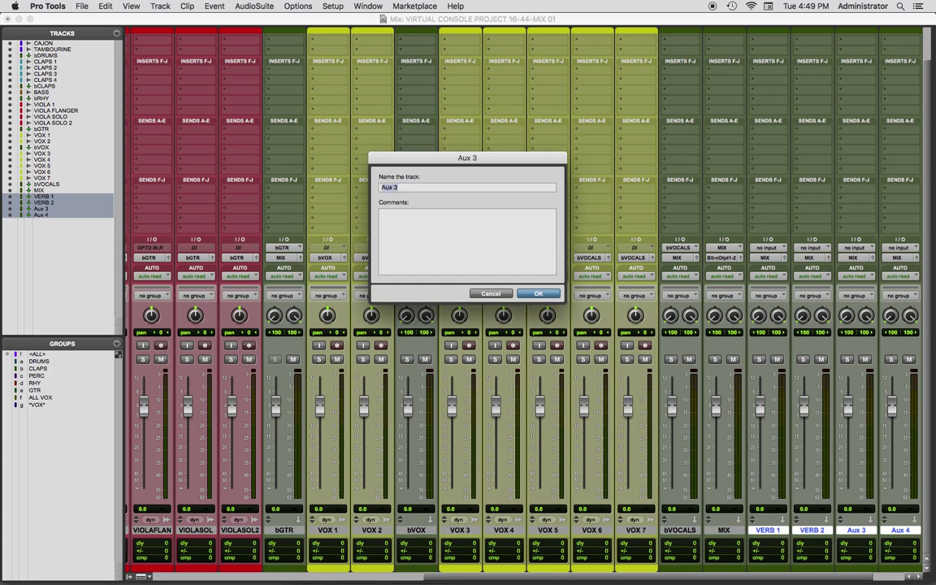
pyautogui.write('DLY 1')
pyautogui.press('super+Right')
pyautogui.write('D')
pyautogui.press('Return')
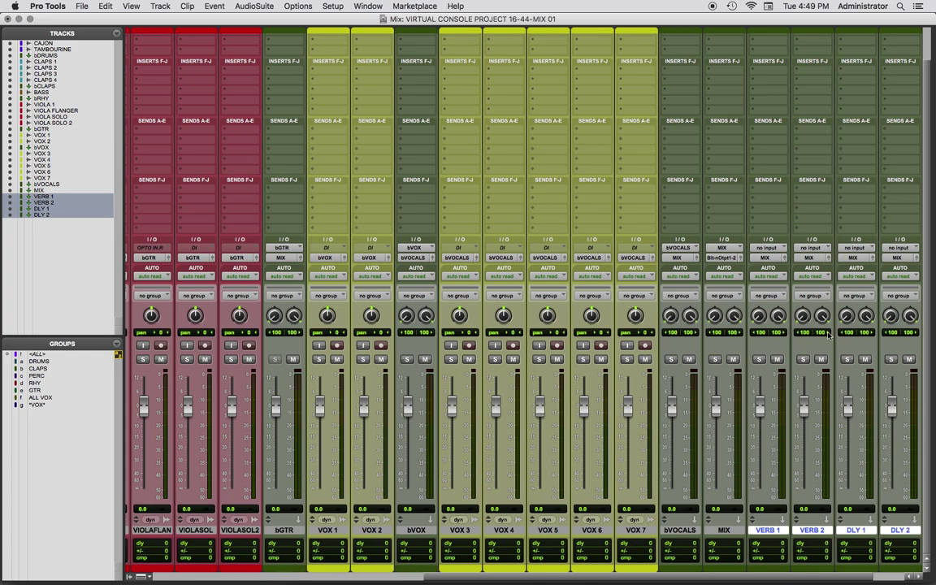
pyautogui.click(769, 251)
# Set the inputs of VERB 1, VERB 2, DLY 1 and DLY 2 to their same-named stereo busses.
pyautogui.moveTo(776, 258)
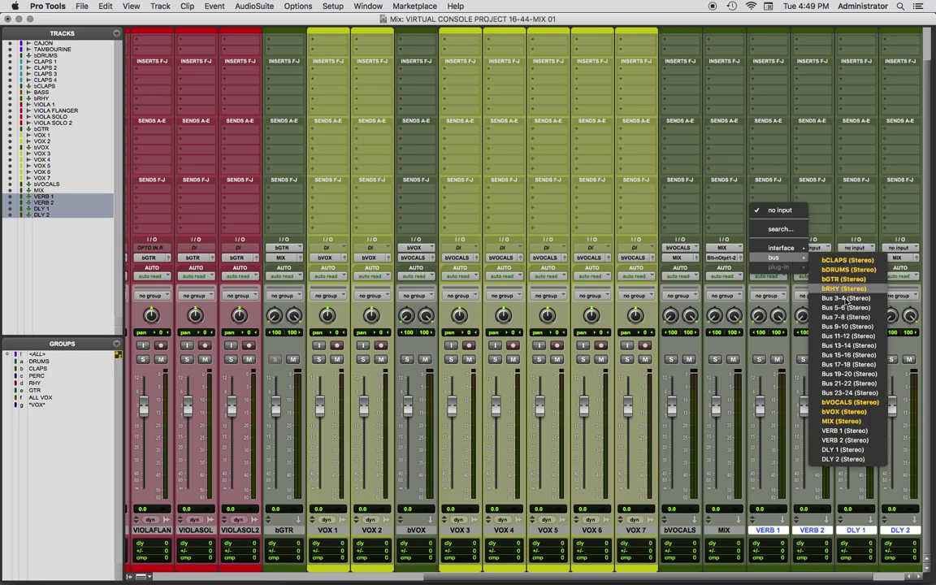
pyautogui.click(845, 431)
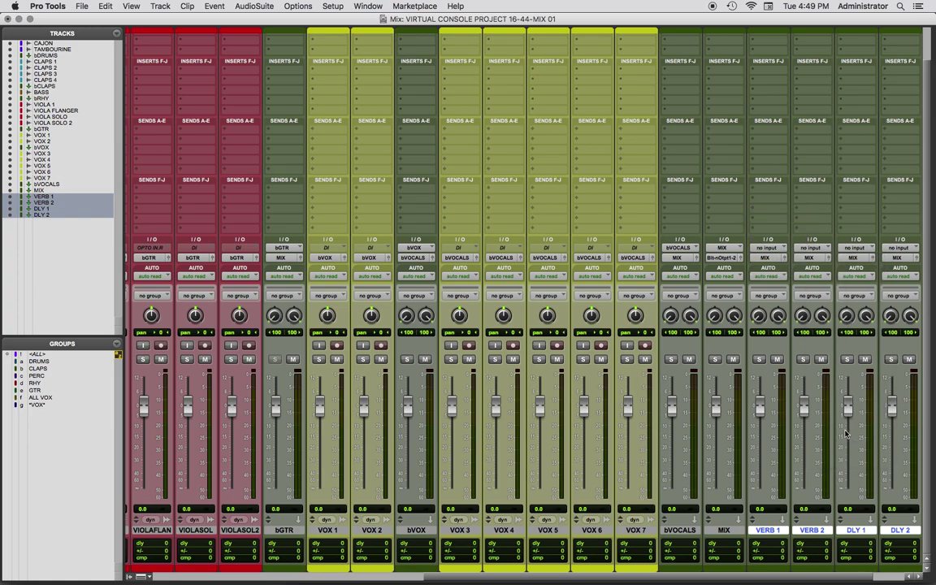
pyautogui.click(811, 250)
pyautogui.moveTo(816, 257)
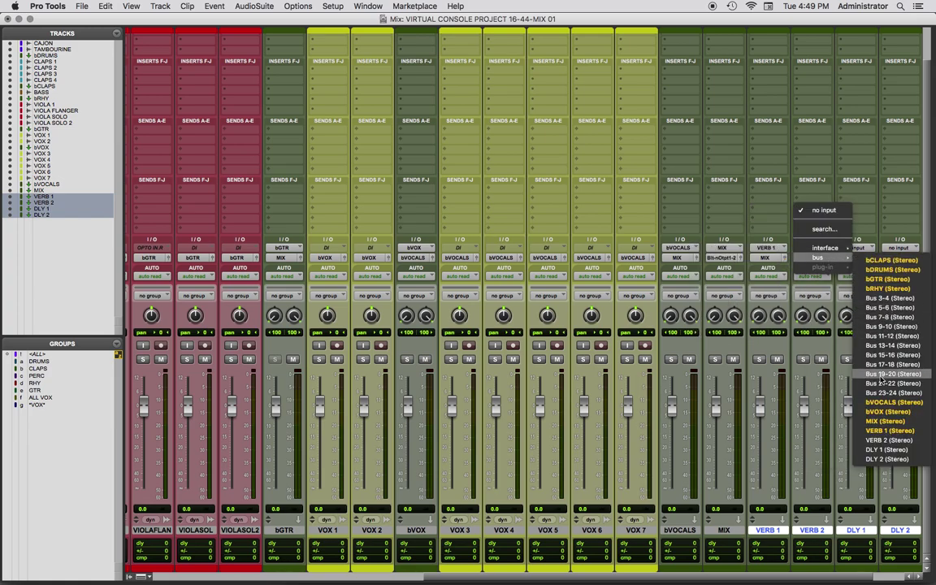
pyautogui.click(887, 440)
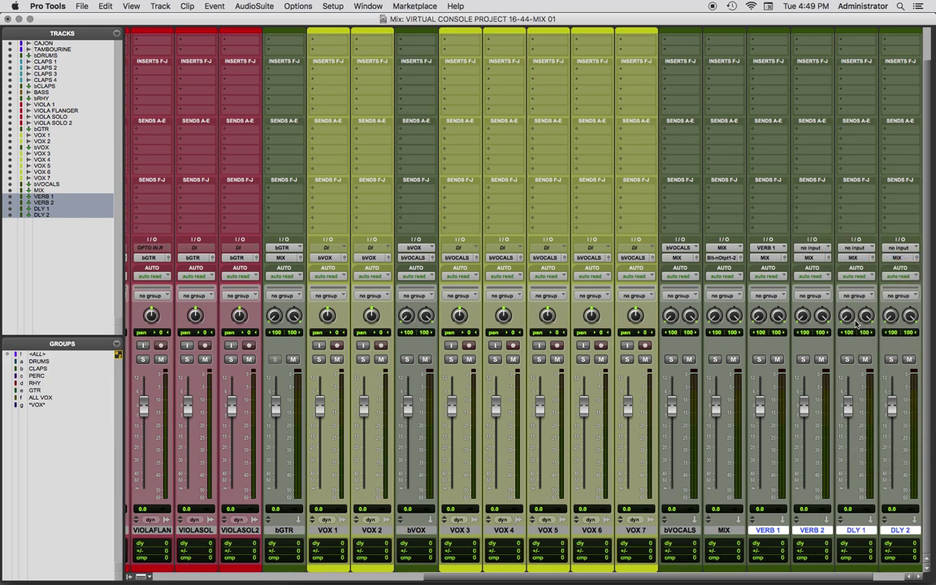
pyautogui.click(853, 248)
pyautogui.moveTo(860, 258)
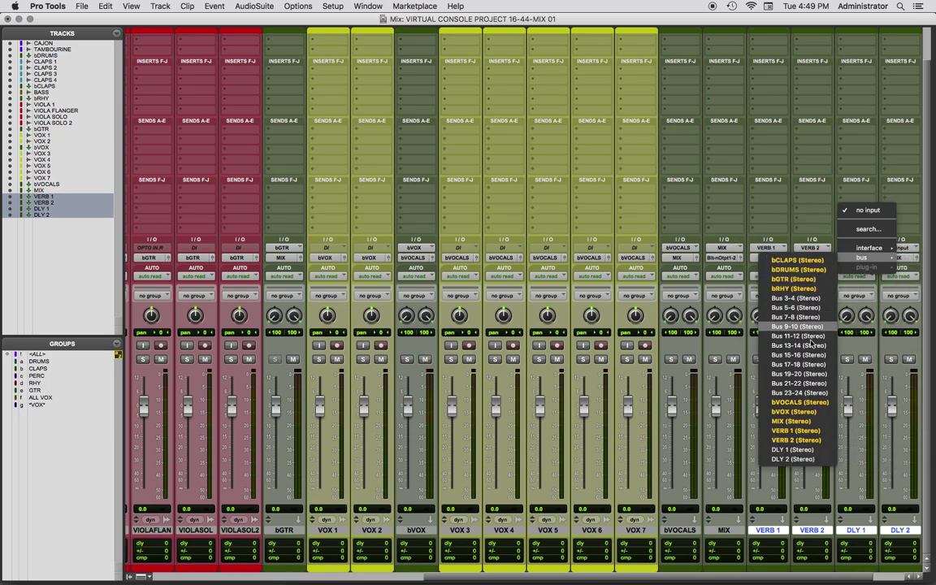
pyautogui.click(811, 450)
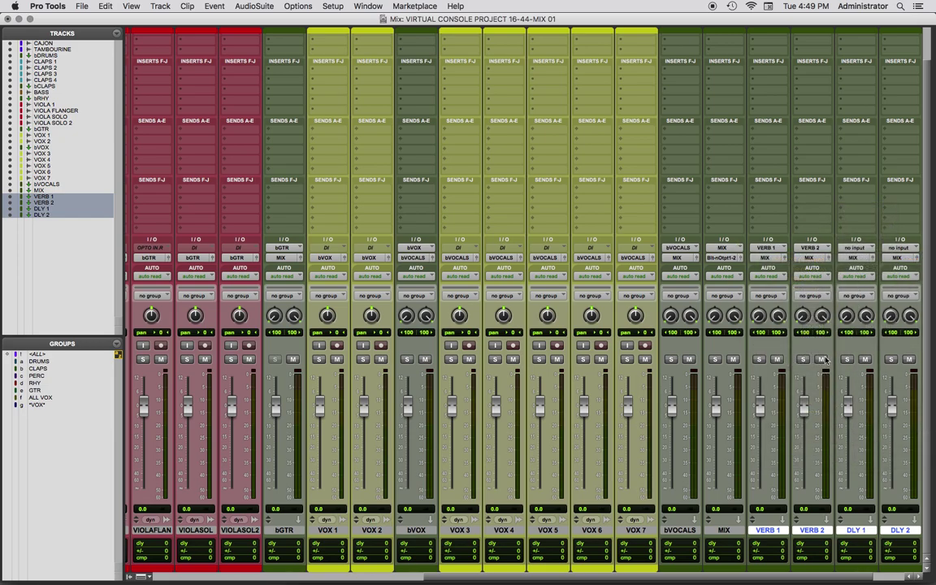
pyautogui.click(900, 247)
pyautogui.moveTo(829, 258)
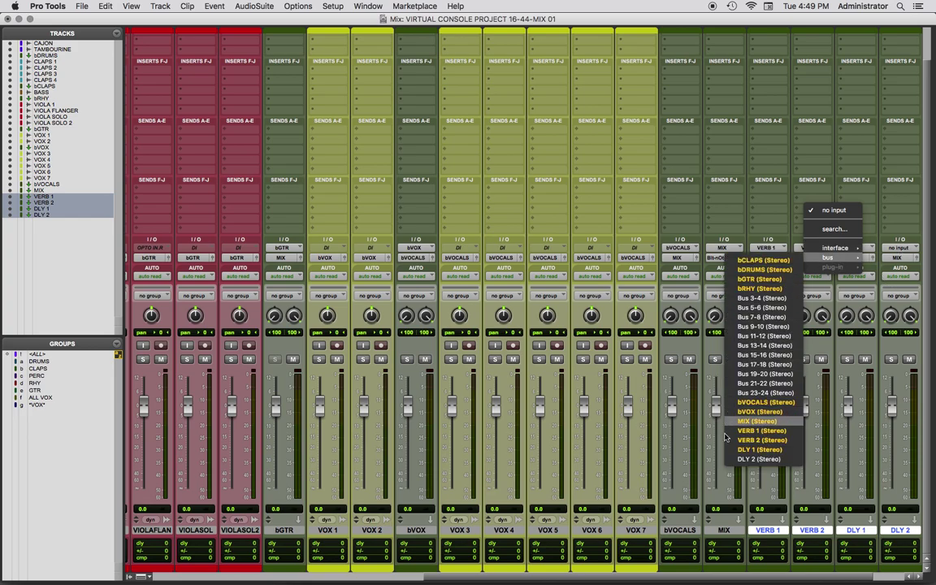
pyautogui.click(759, 459)
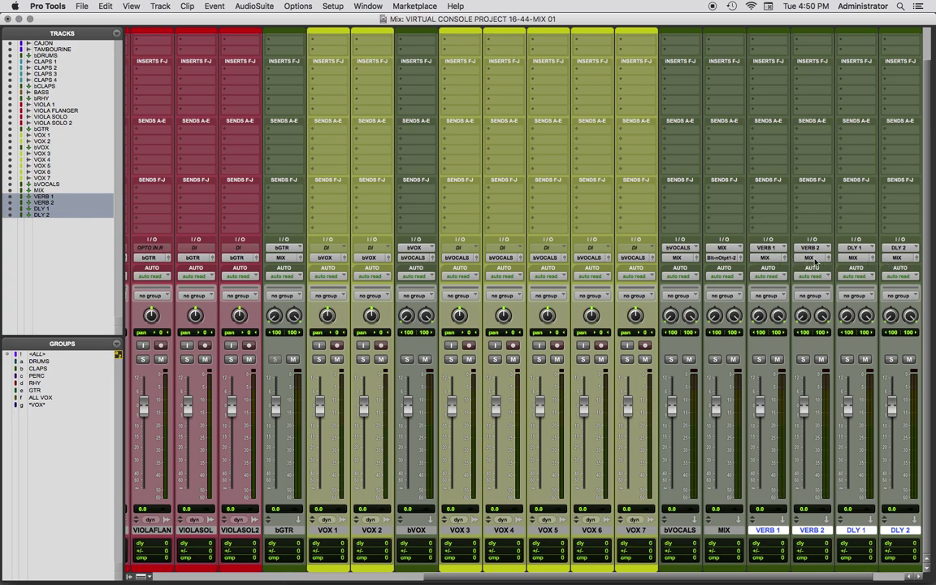
# Move MIX after DLY 2 and make the VERB 1, VERB 2, DLY 1 and DLY 2 returns solo safe.
pyautogui.click(723, 531)
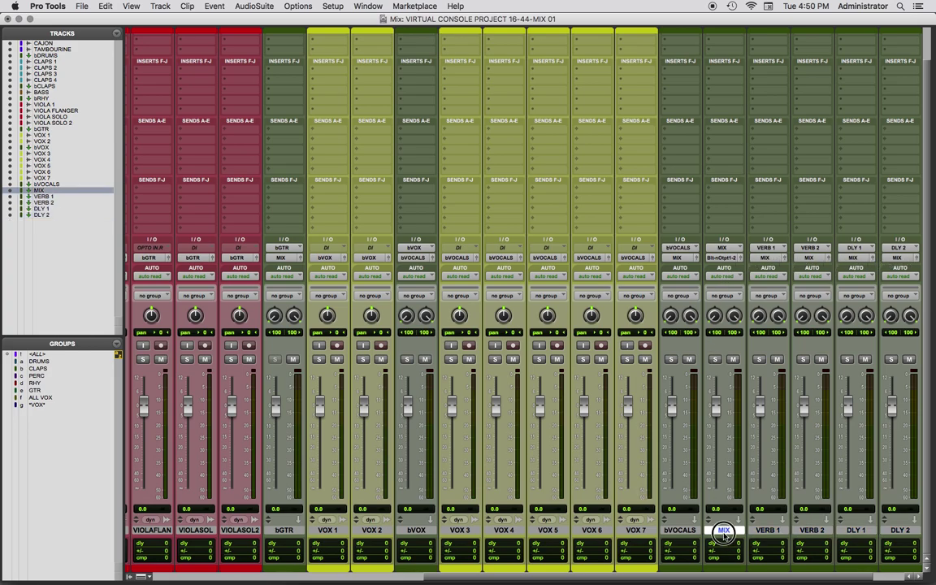
pyautogui.moveTo(723, 531); pyautogui.dragTo(859, 533)
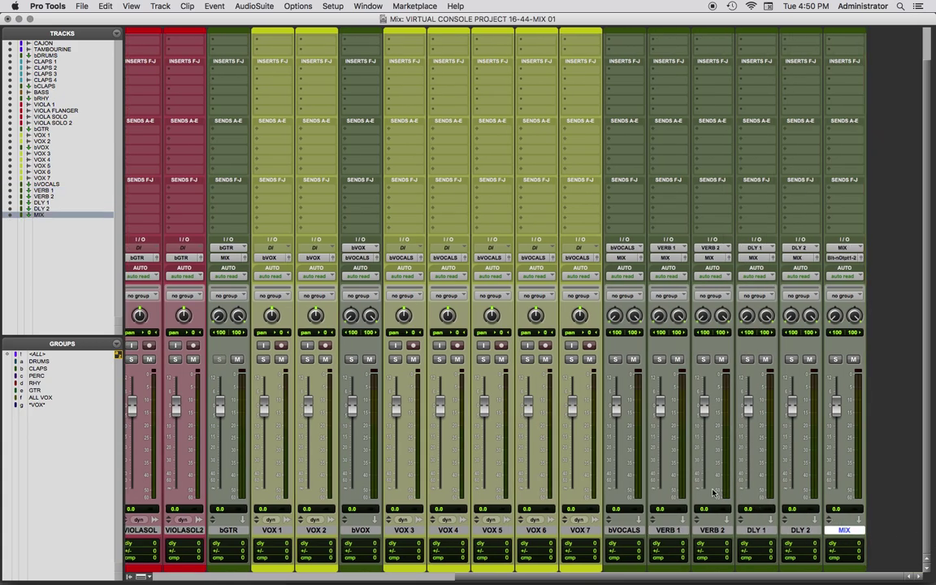
pyautogui.keyDown('super'); pyautogui.click(659, 359); pyautogui.keyUp('super')
pyautogui.keyDown('super'); pyautogui.click(704, 359); pyautogui.keyUp('super')
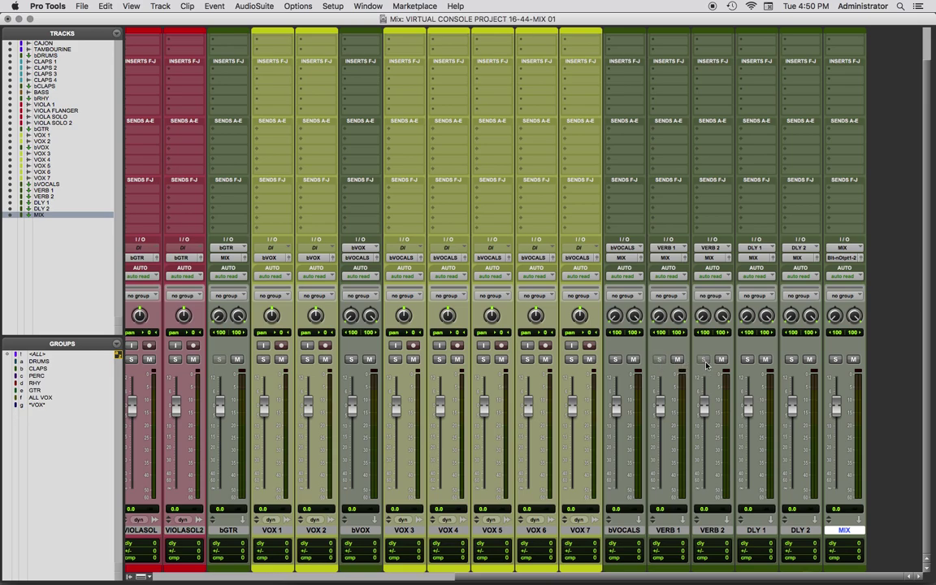
pyautogui.keyDown('super'); pyautogui.click(747, 359); pyautogui.keyUp('super')
pyautogui.keyDown('super'); pyautogui.click(791, 360); pyautogui.keyUp('super')
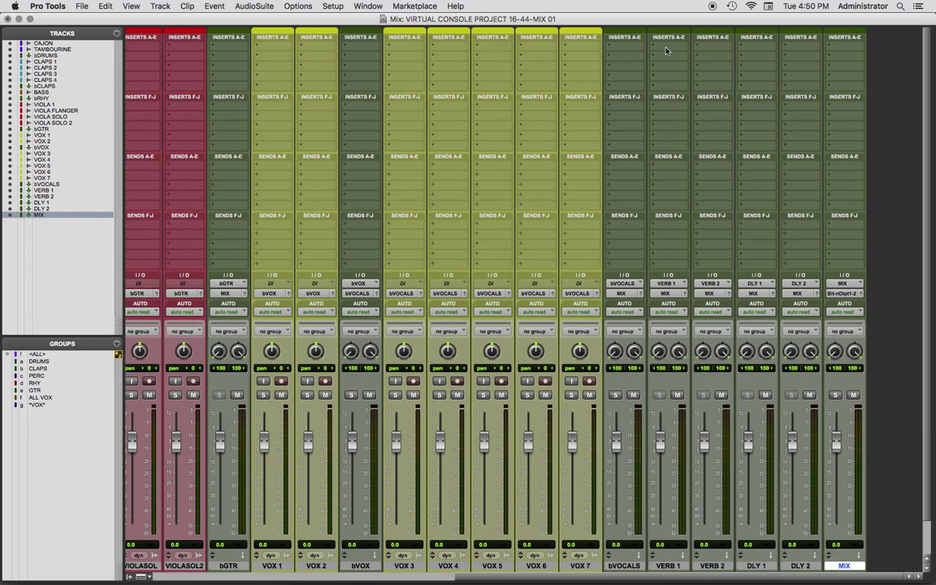
# Dismiss VERB 1's insert plug-in list unused, then review the setup notes in TextEdit.
pyautogui.click(671, 47)
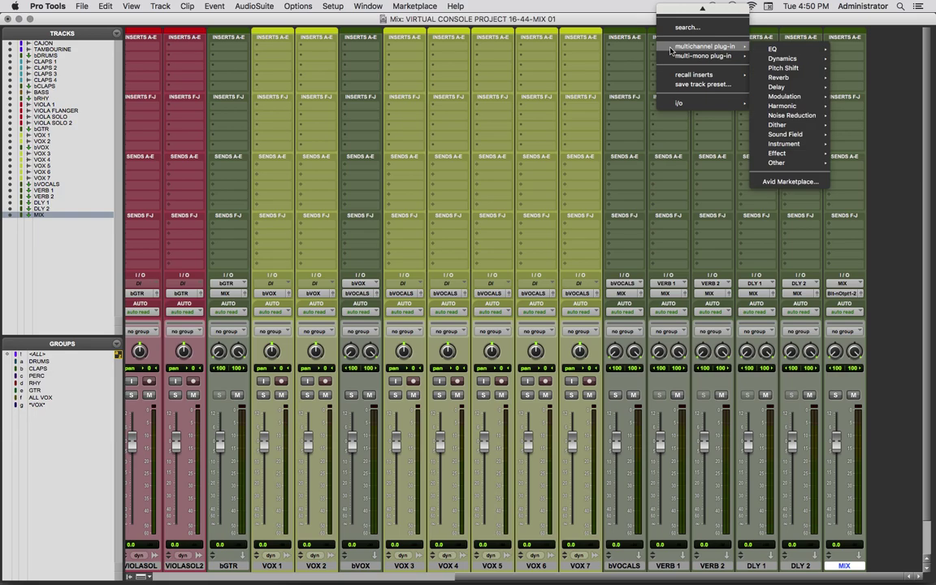
pyautogui.moveTo(783, 59)
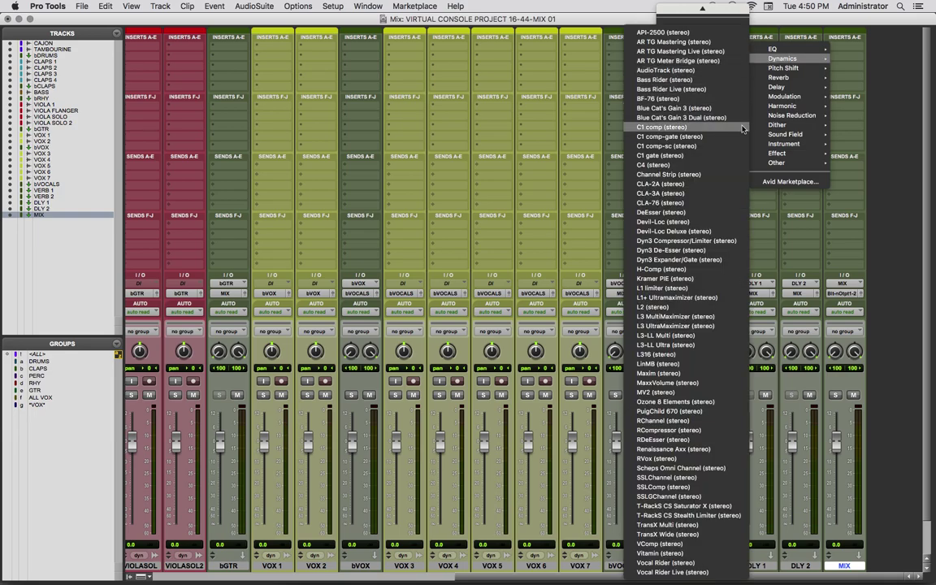
pyautogui.click(851, 328)
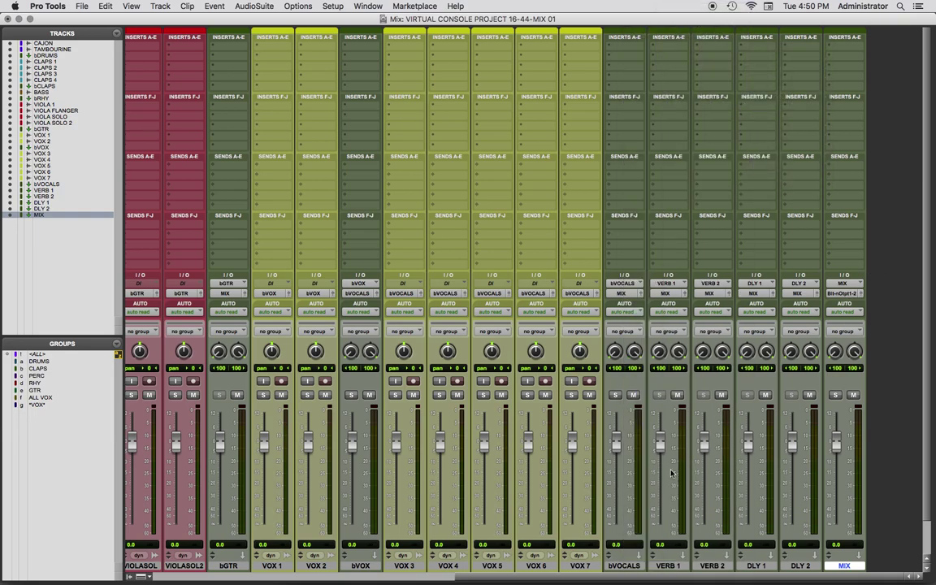
pyautogui.press('super+Tab')
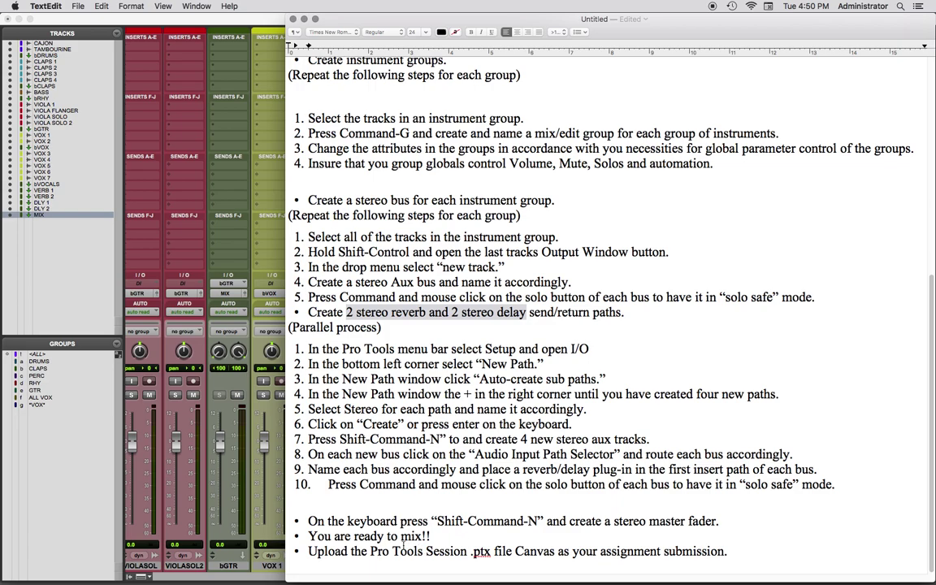
pyautogui.press('super+Tab')
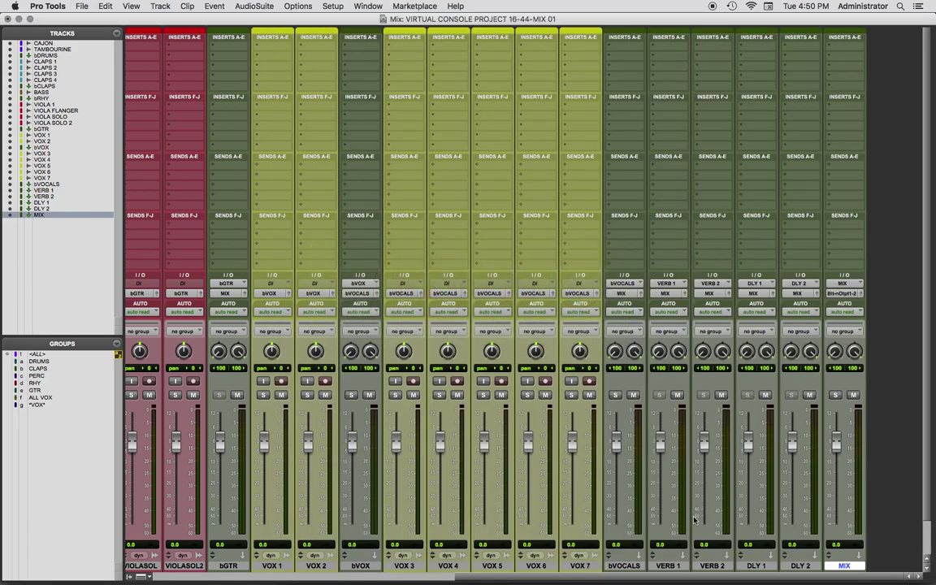
# Add a stereo master fader, Master 1, at the end of the mixer after MIX.
pyautogui.scroll(-2, 927, 486)
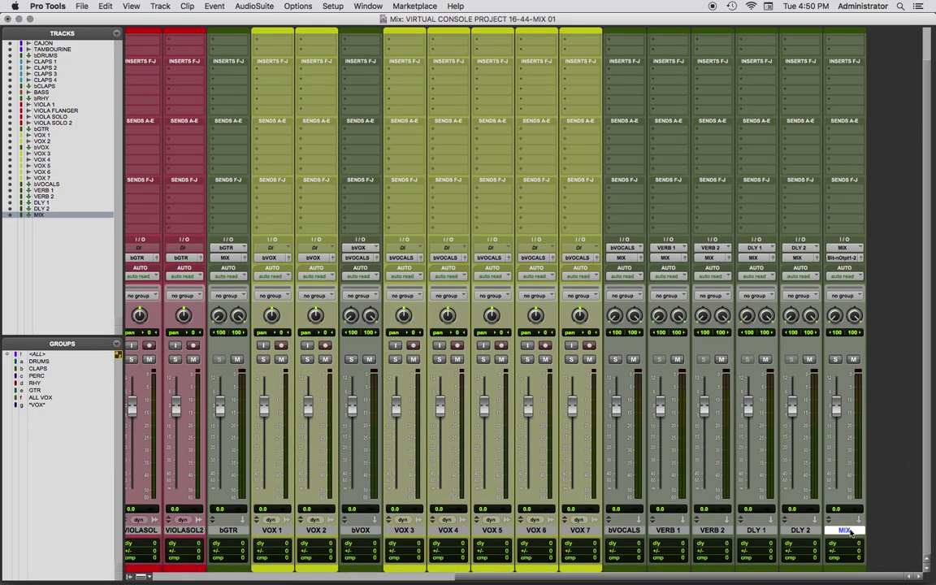
pyautogui.press('super+shift+n')
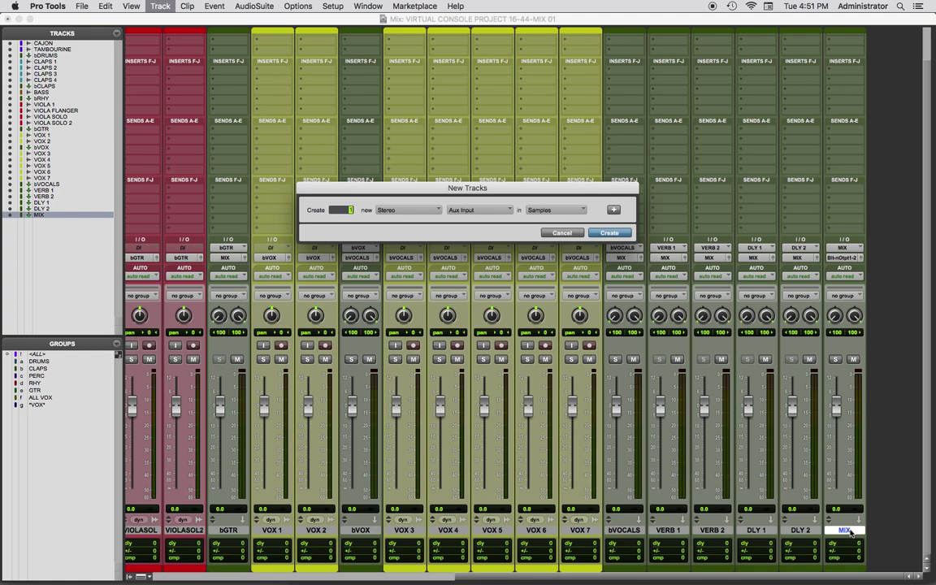
pyautogui.press('super+Down')
pyautogui.press('Return')
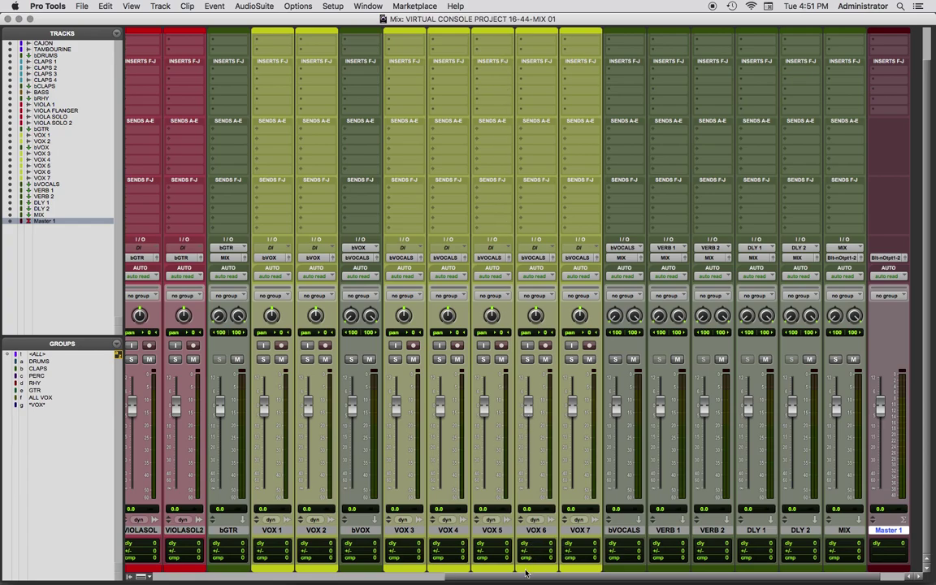
pyautogui.moveTo(520, 578); pyautogui.dragTo(229, 583)
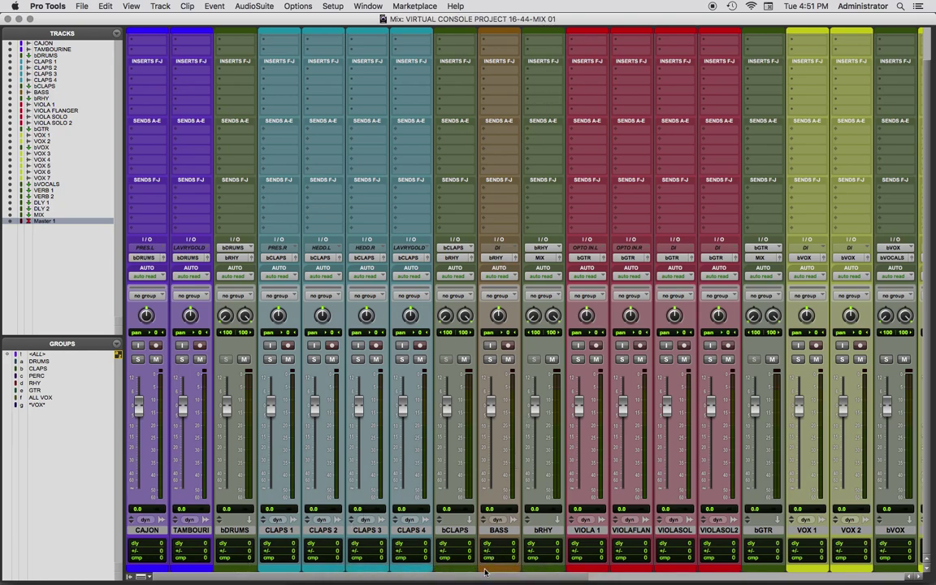
pyautogui.moveTo(486, 573); pyautogui.dragTo(793, 574)
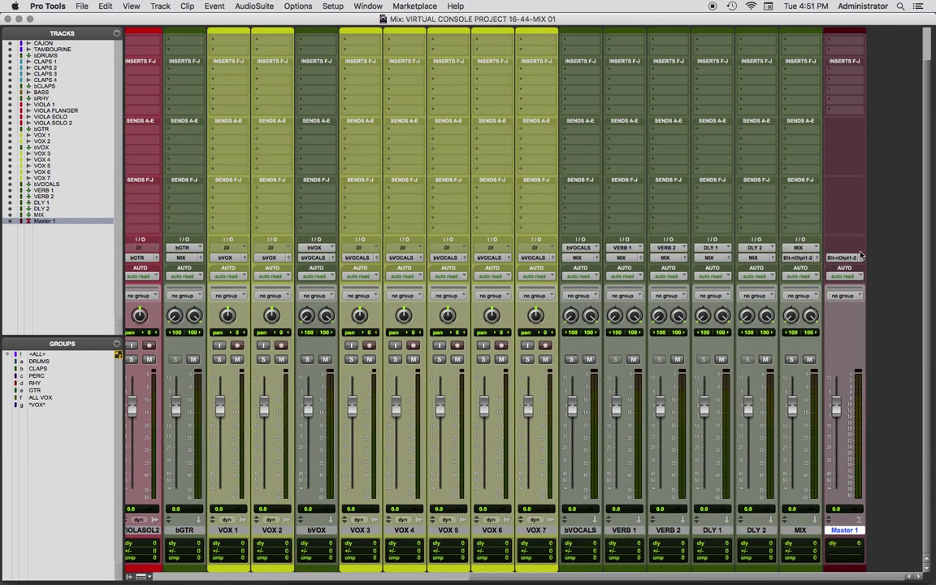
pyautogui.click(921, 91)
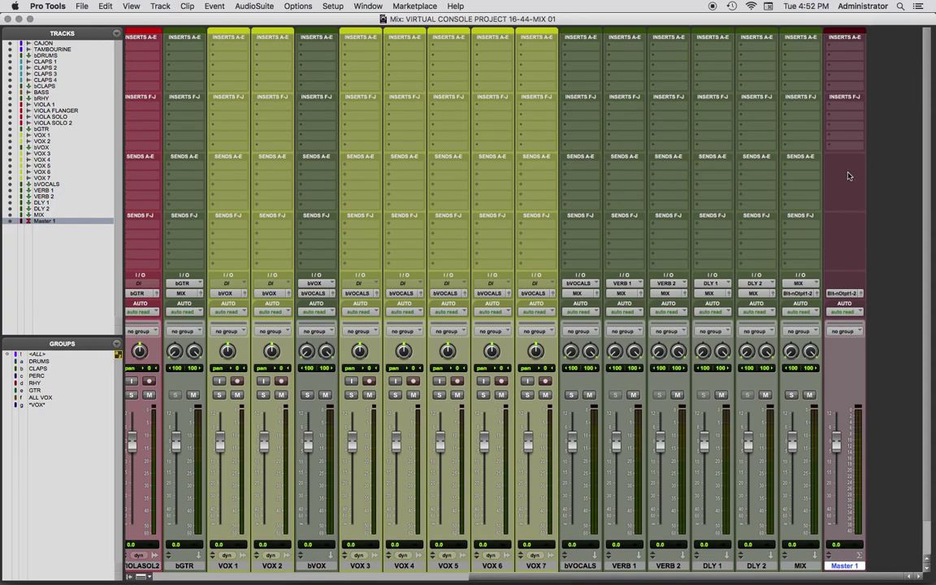
pyautogui.scroll(-2, 849, 175)
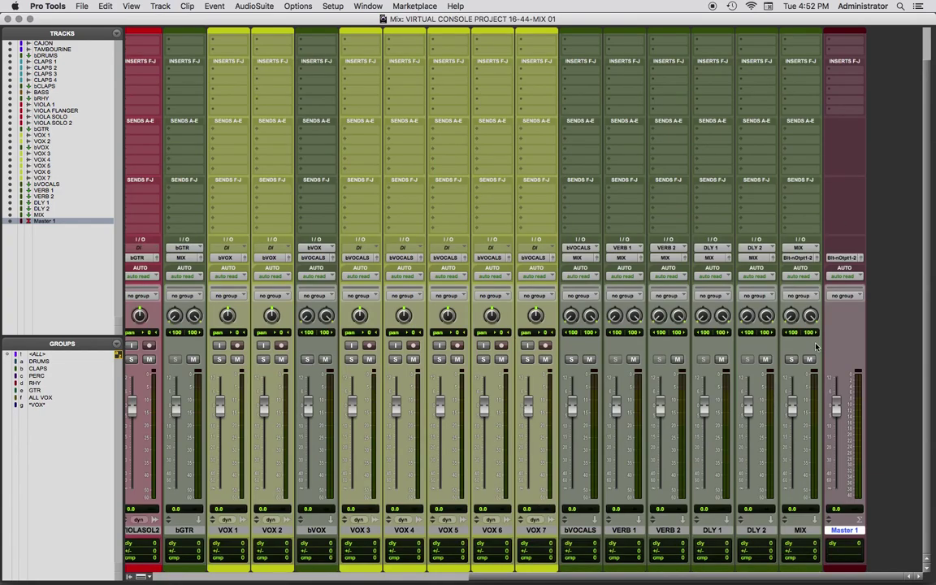